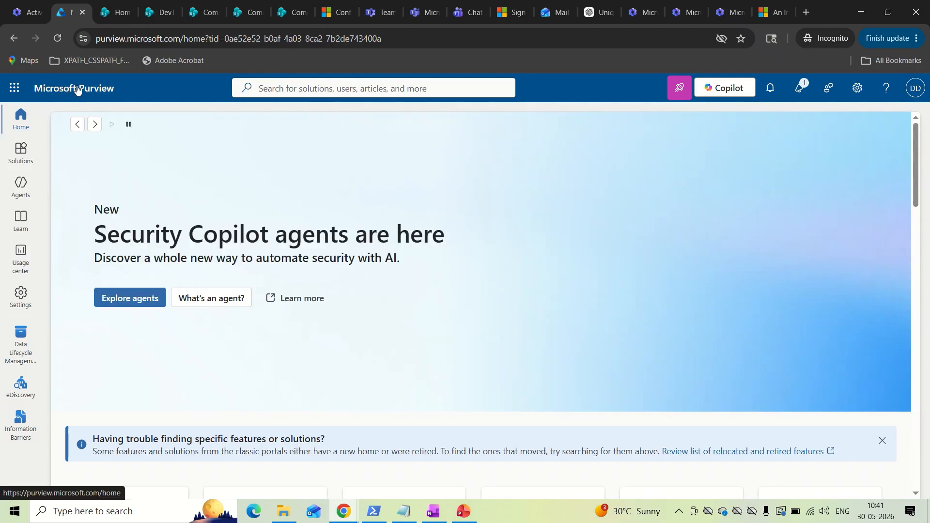
# Open the retention policies page of the Data Lifecycle Management solution
pyautogui.click(20, 162)
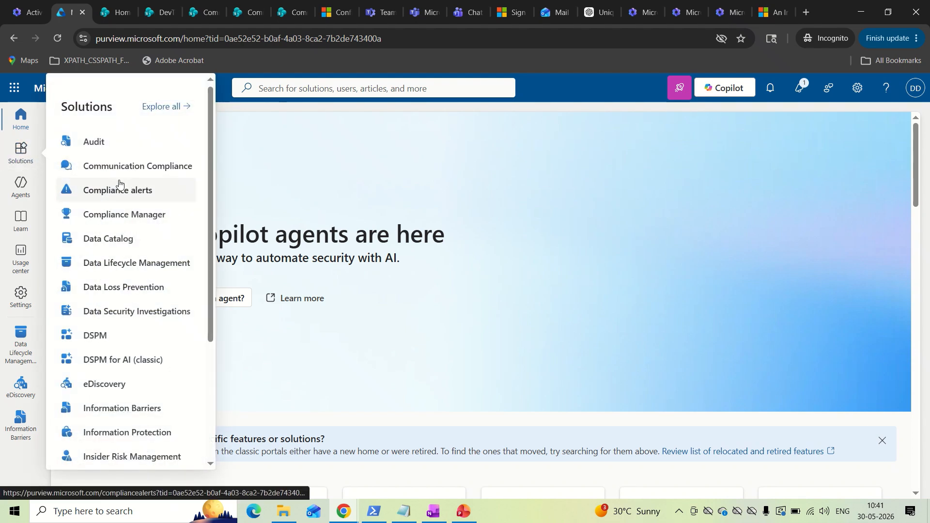
pyautogui.scroll(-3, 118, 223)
pyautogui.scroll(3, 124, 218)
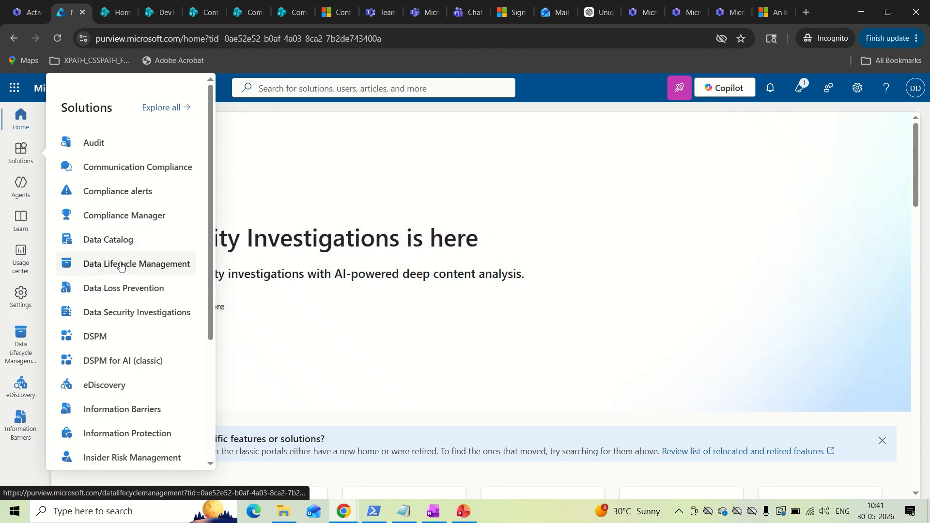
pyautogui.click(97, 270)
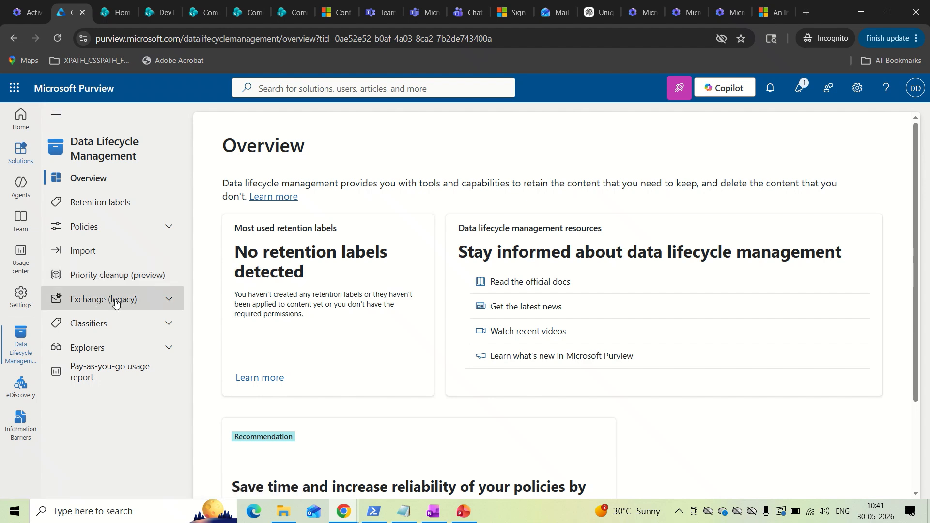
pyautogui.click(125, 227)
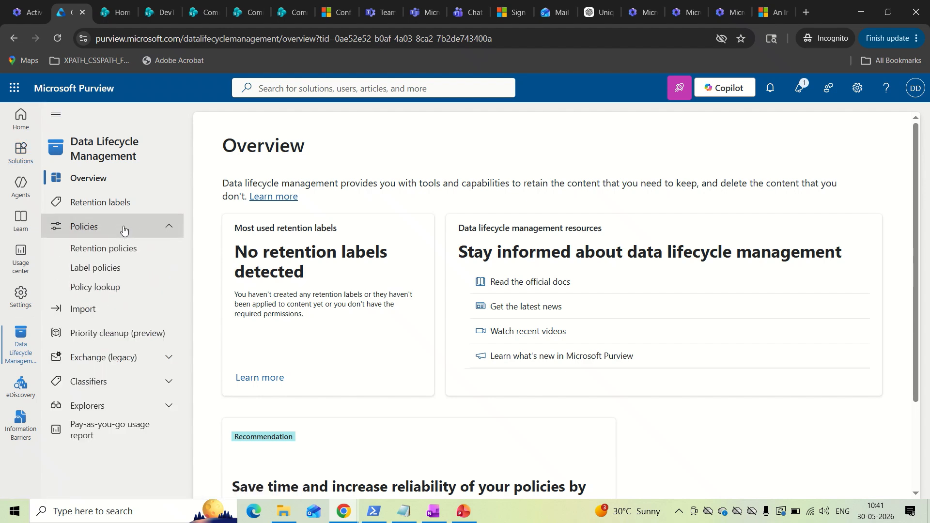
pyautogui.click(111, 251)
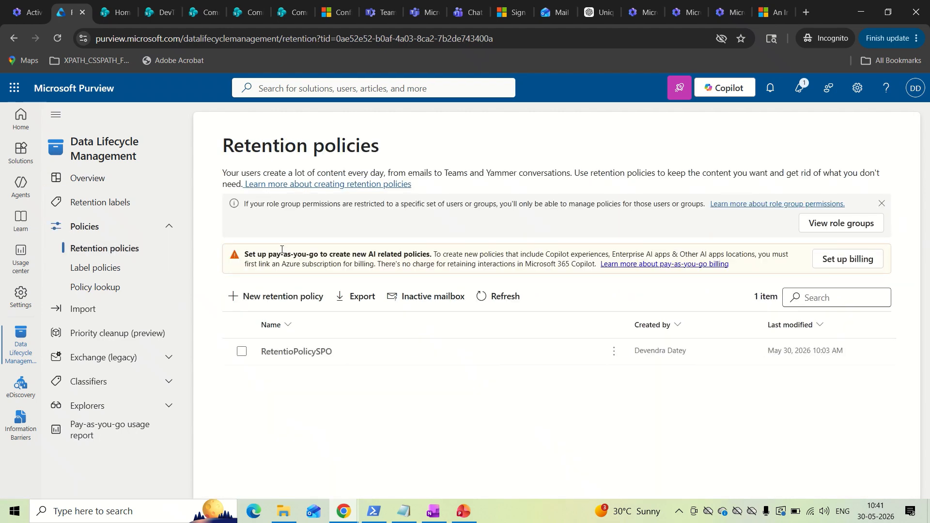
# Start a new retention policy and name it 7YearsDataRetentionPolicy
pyautogui.click(278, 301)
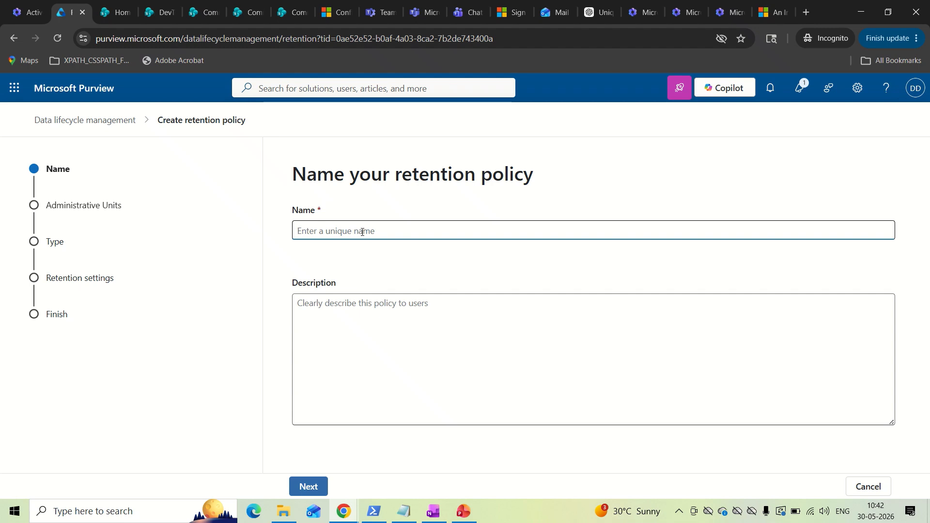
pyautogui.write('7')
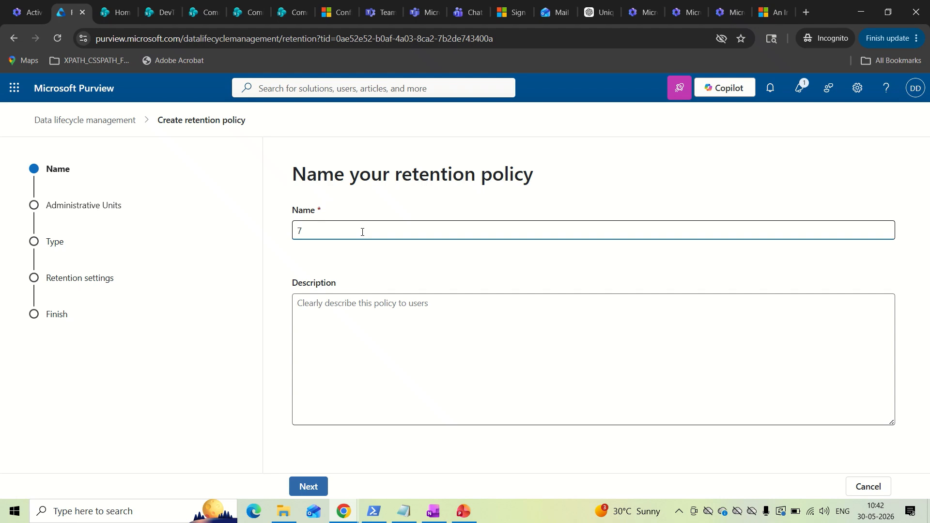
pyautogui.write('Years')
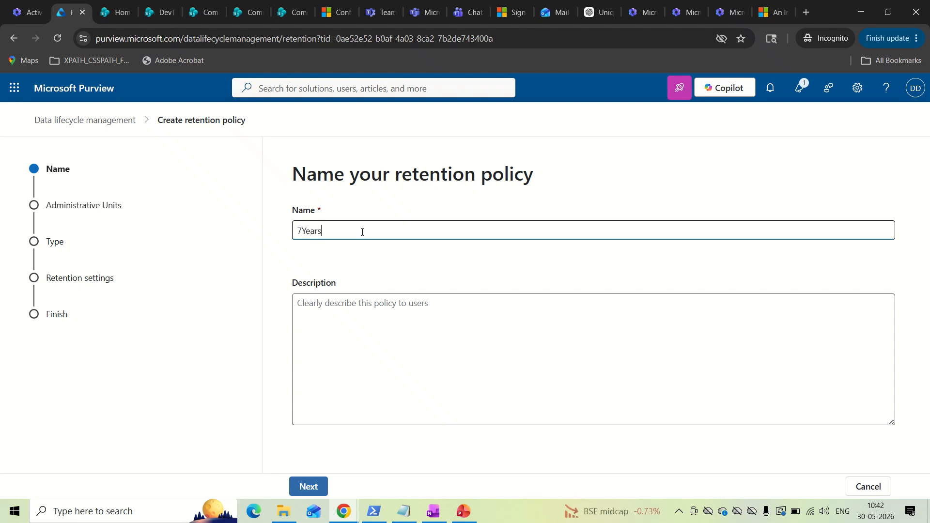
pyautogui.write('DataRetentio')
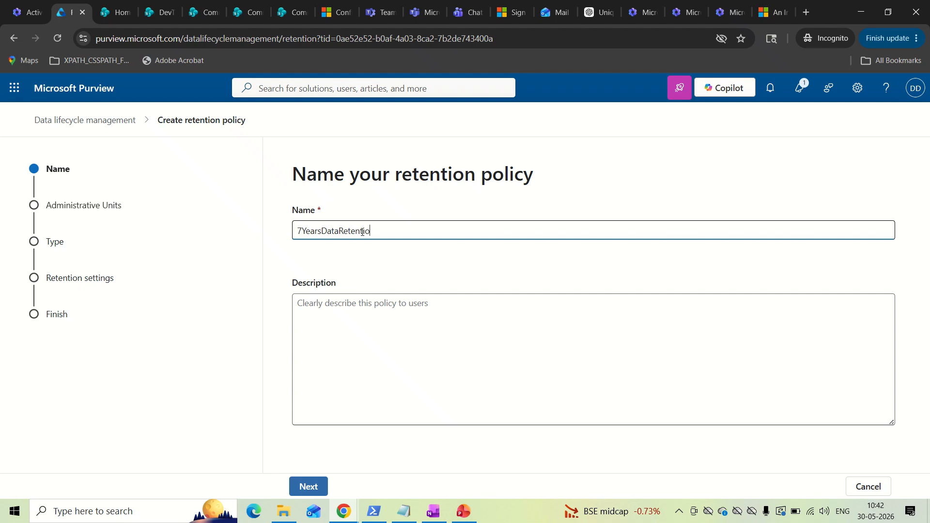
pyautogui.write('nPolicy')
# Fill the description with a copy of the policy name plus "Testing" and the tester's name, and continue to the policy scope
pyautogui.click(366, 315)
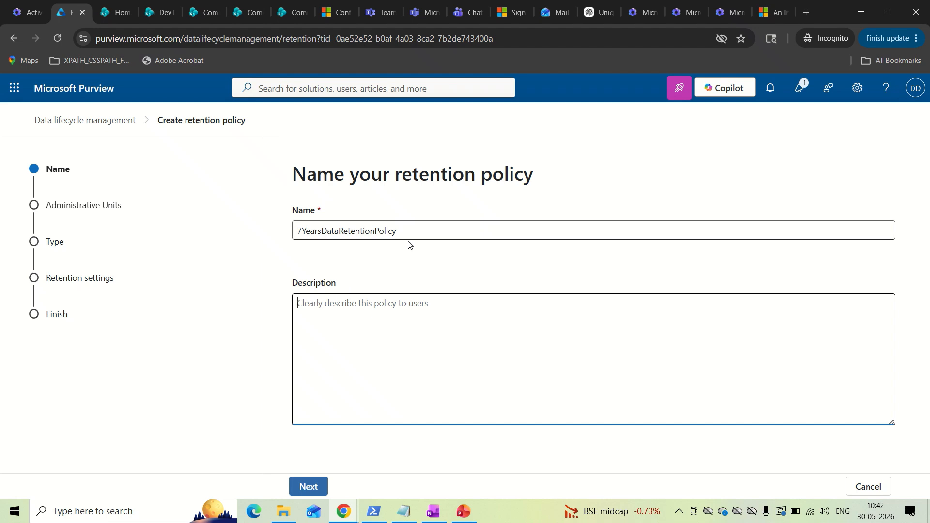
pyautogui.moveTo(402, 233); pyautogui.dragTo(294, 230)
pyautogui.hotkey('ctrl', 'c')
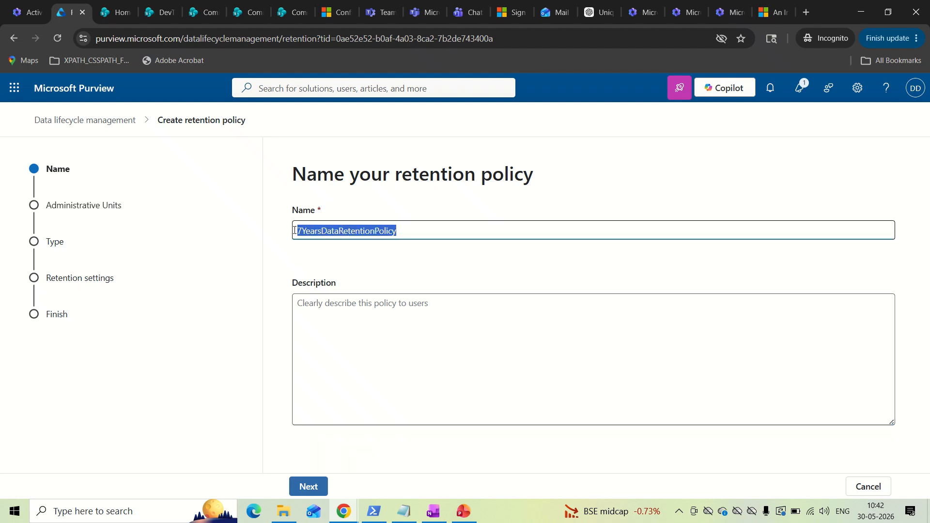
pyautogui.click(343, 316)
pyautogui.hotkey('ctrl', 'v')
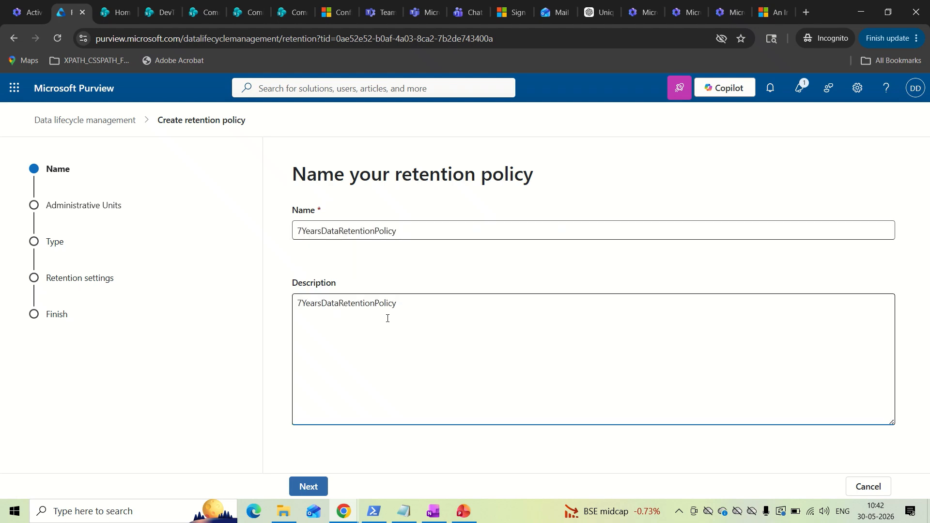
pyautogui.write('Testing Devendra')
pyautogui.click(308, 486)
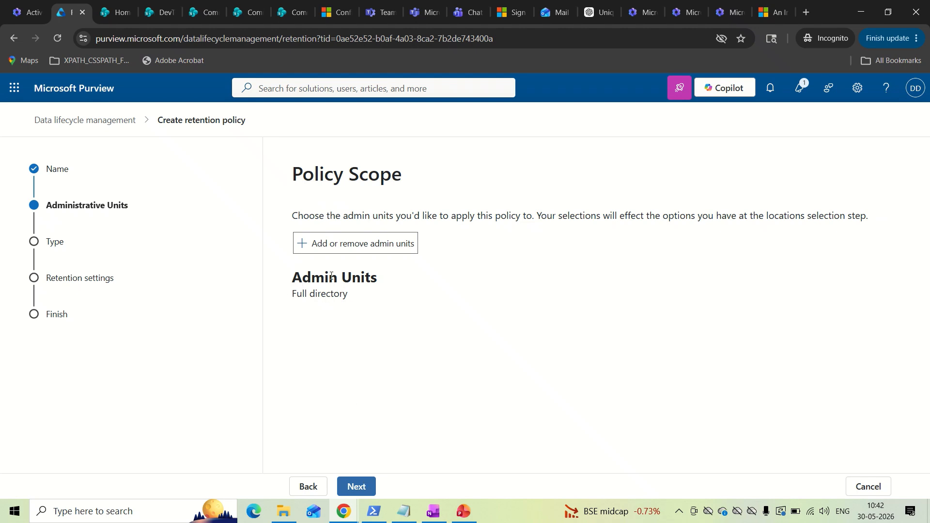
# Keep the full directory as the policy scope and choose Static as the retention policy type, continuing to the locations
pyautogui.click(361, 485)
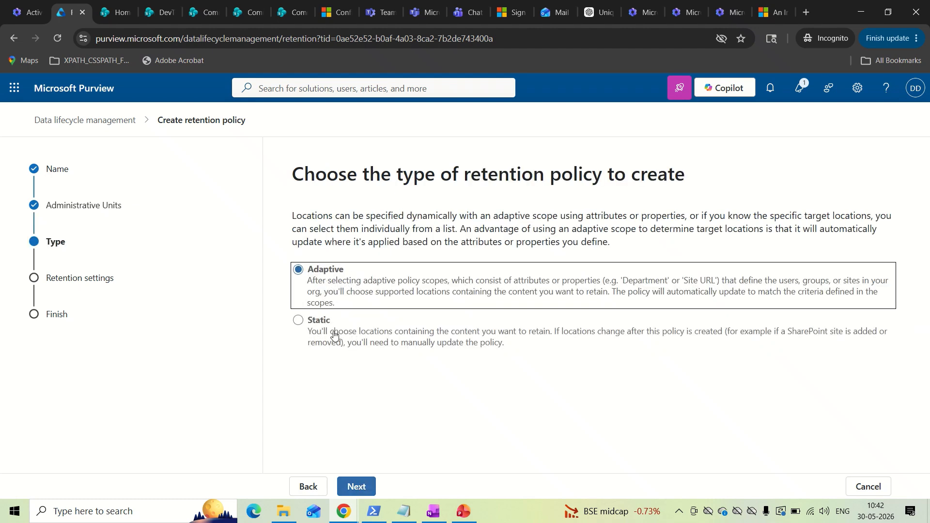
pyautogui.click(334, 334)
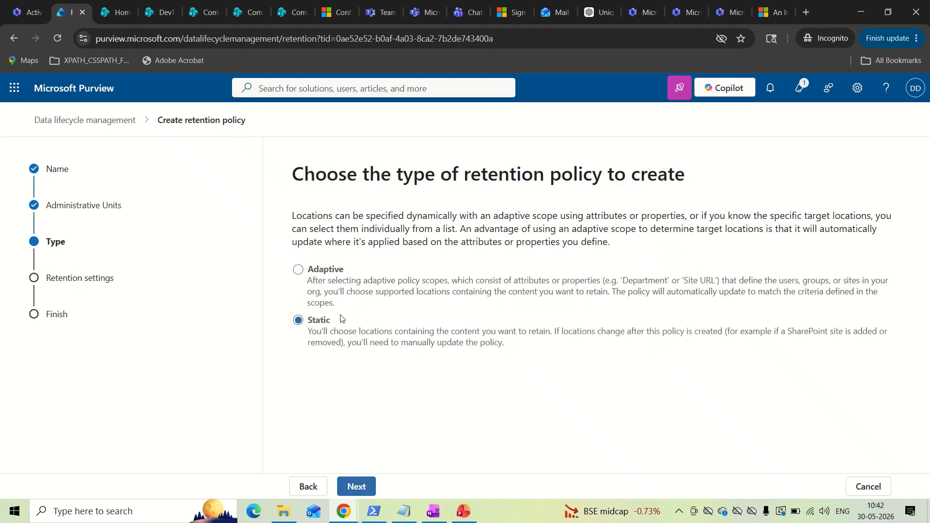
pyautogui.click(334, 287)
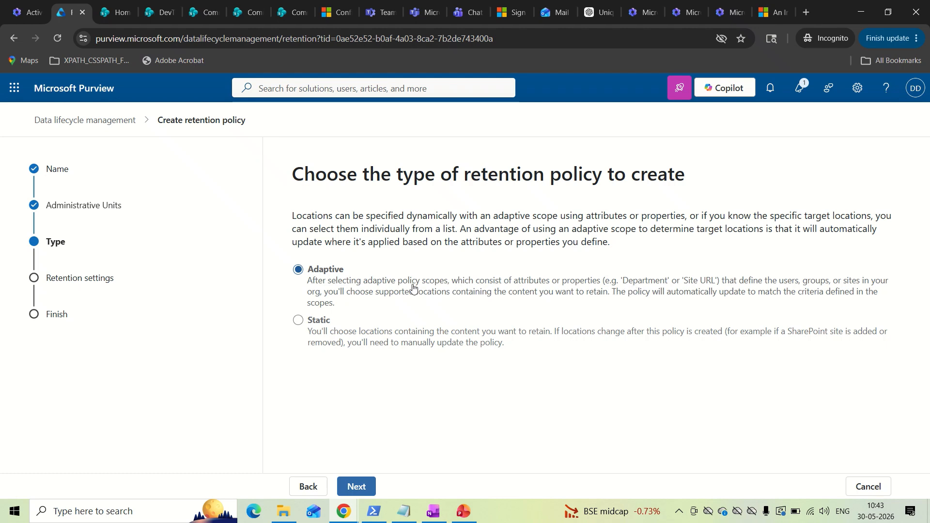
pyautogui.click(318, 326)
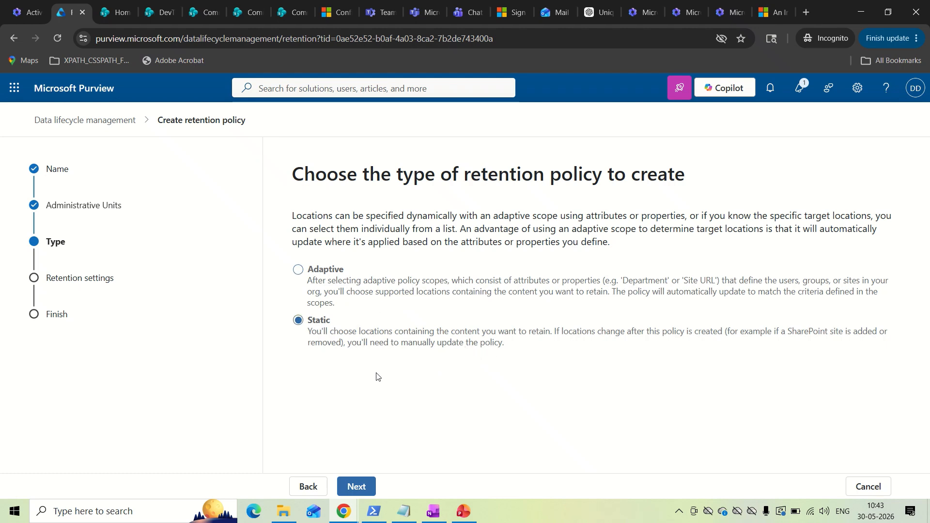
pyautogui.click(366, 487)
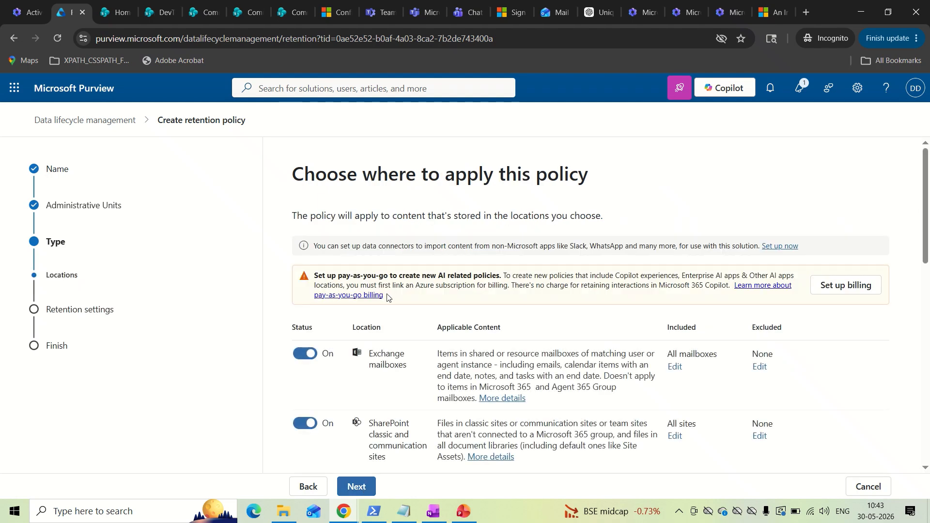
# Review the locations the policy can apply to, starting with Exchange mailboxes, SharePoint sites and OneDrive accounts
pyautogui.scroll(-3, 393, 254)
pyautogui.scroll(3, 391, 257)
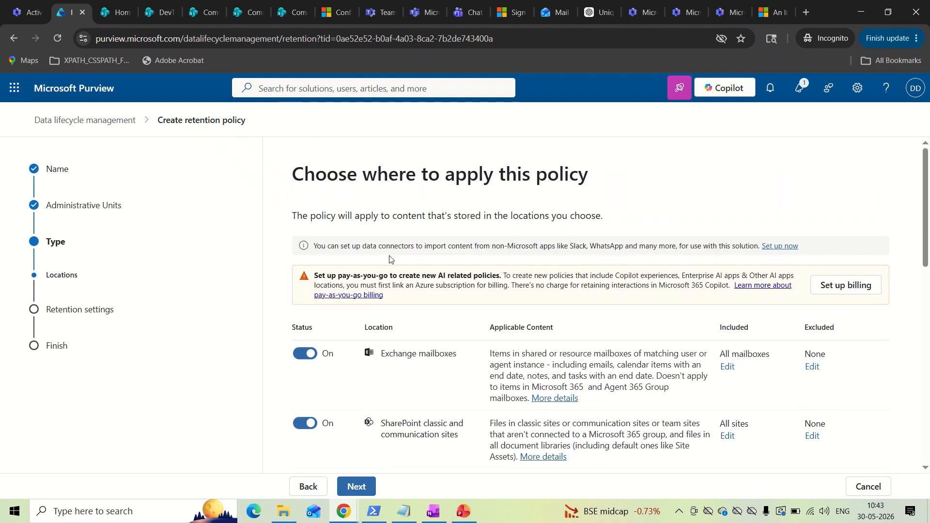
pyautogui.scroll(-1, 442, 259)
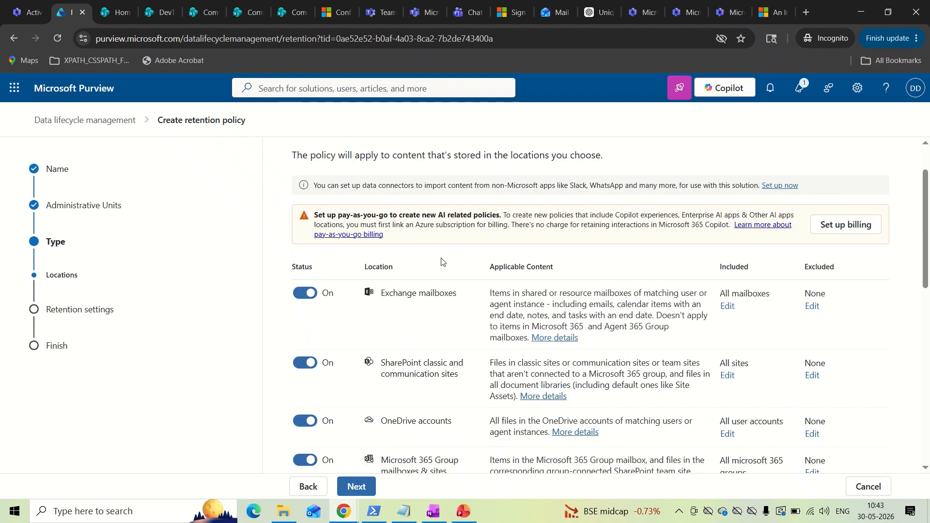
pyautogui.scroll(1, 444, 264)
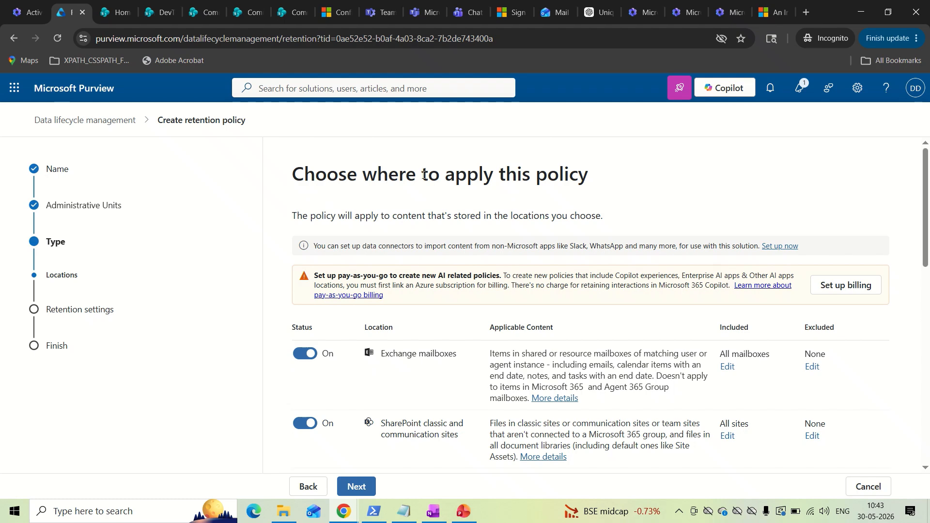
pyautogui.moveTo(423, 175); pyautogui.dragTo(599, 176)
pyautogui.click(480, 195)
pyautogui.scroll(-1, 480, 196)
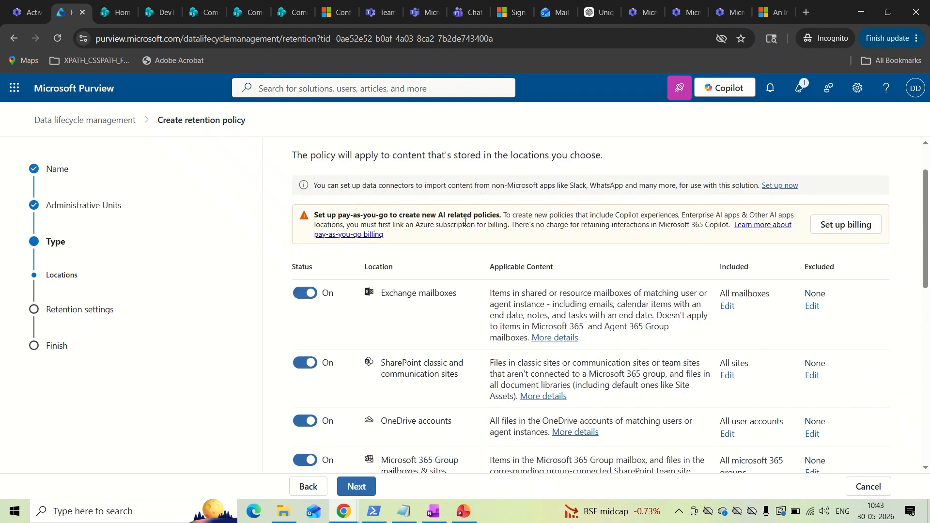
pyautogui.scroll(-2, 438, 280)
pyautogui.scroll(1, 430, 279)
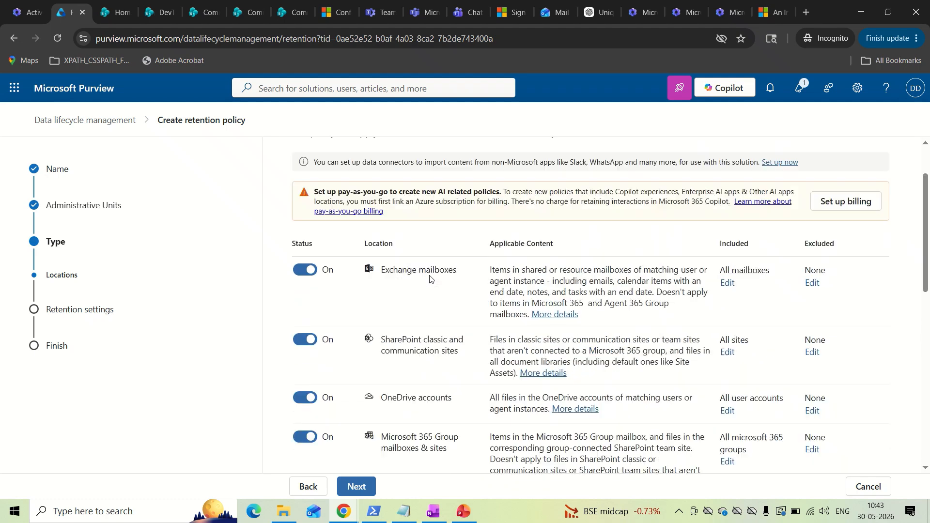
pyautogui.scroll(-1, 431, 281)
pyautogui.moveTo(381, 234); pyautogui.dragTo(465, 238)
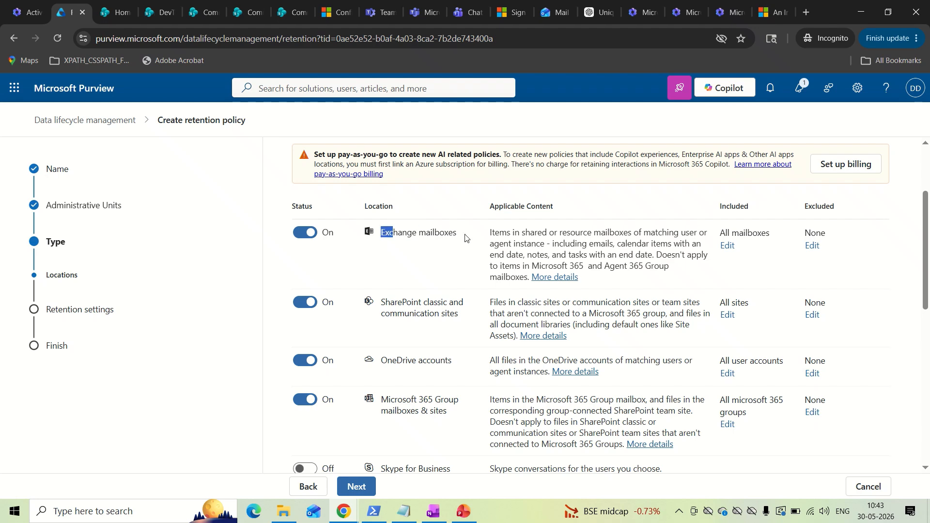
pyautogui.scroll(-1, 465, 237)
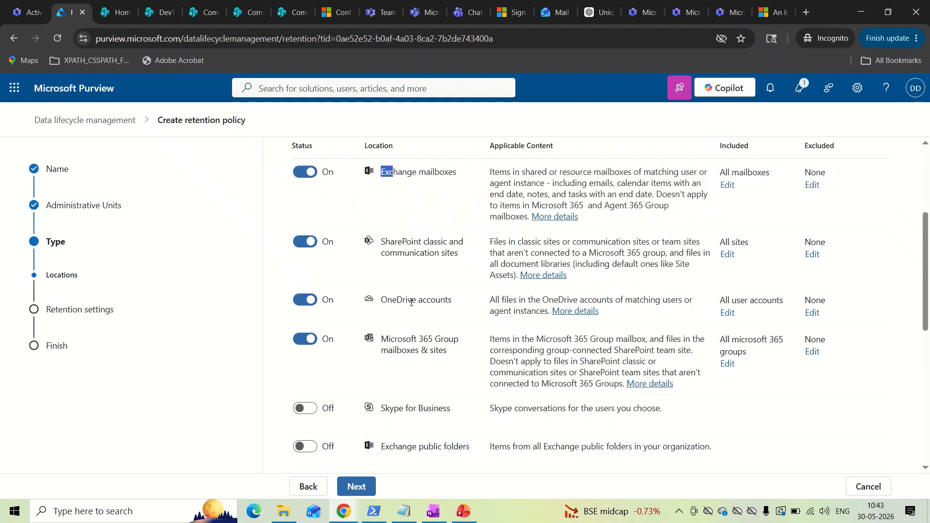
# Read the applicable content description for the Microsoft 365 Group mailboxes and sites location
pyautogui.scroll(-1, 442, 293)
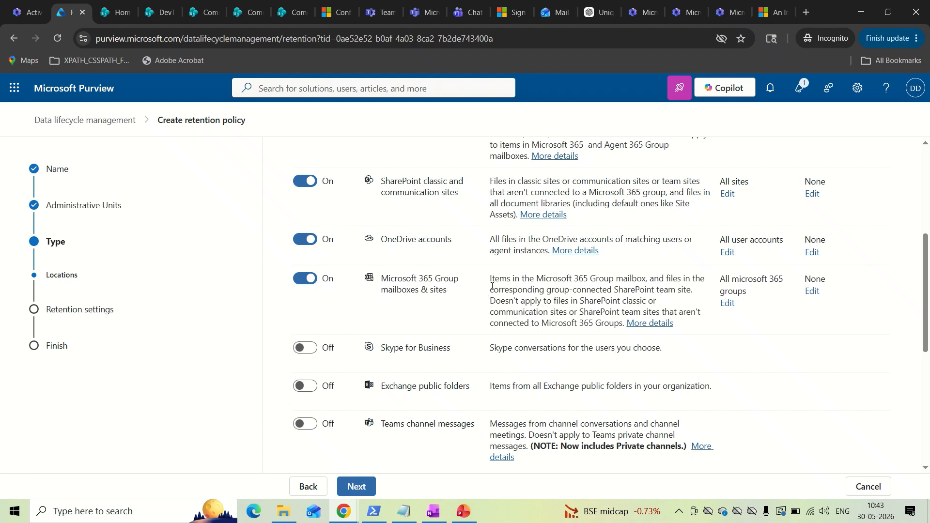
pyautogui.moveTo(491, 279); pyautogui.dragTo(605, 315)
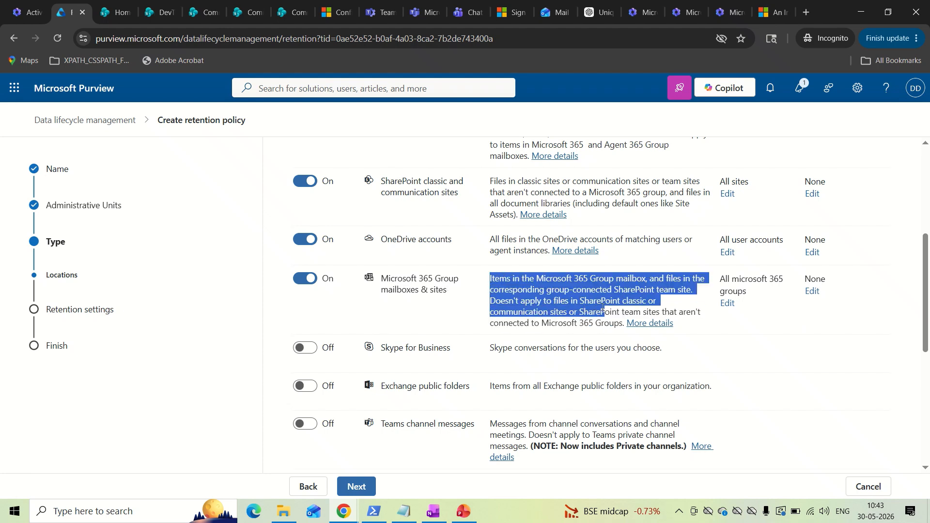
pyautogui.click(517, 276)
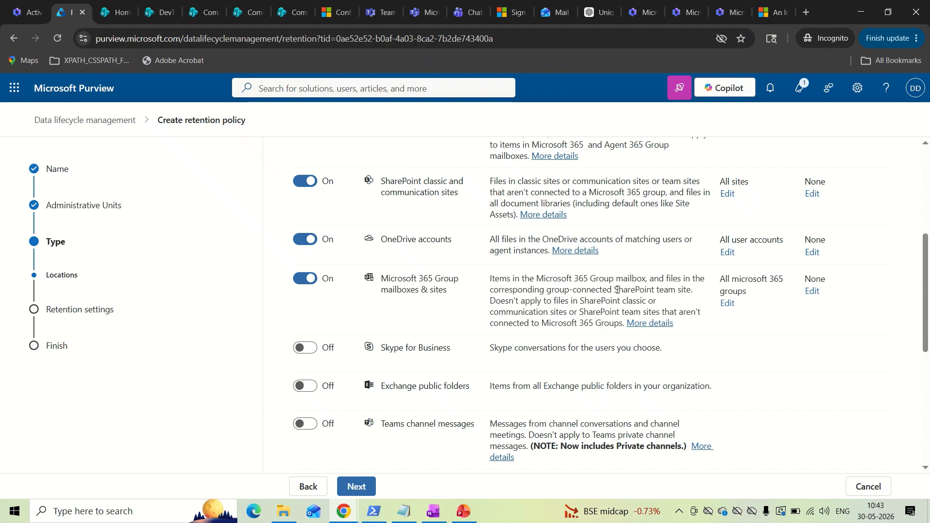
pyautogui.moveTo(617, 290); pyautogui.dragTo(693, 290)
pyautogui.click(671, 291)
pyautogui.click(682, 290)
pyautogui.moveTo(536, 279); pyautogui.dragTo(650, 280)
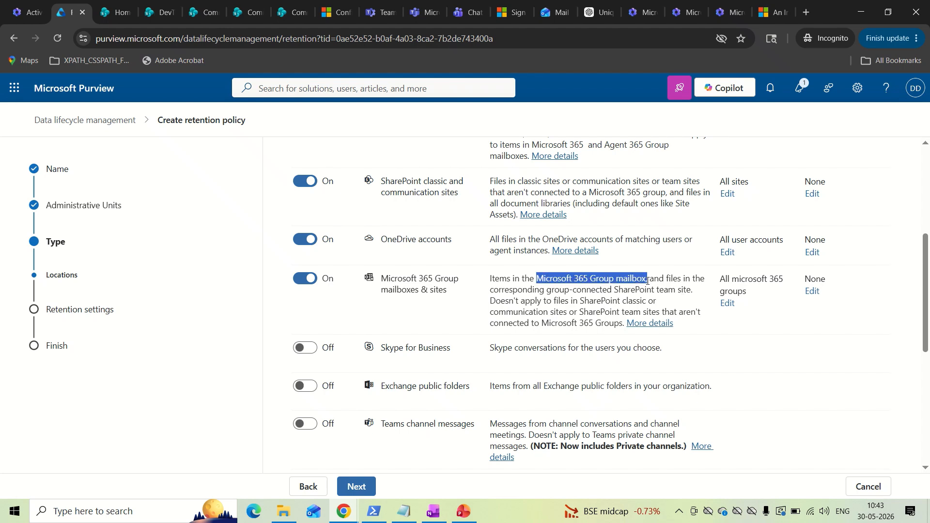
pyautogui.click(583, 281)
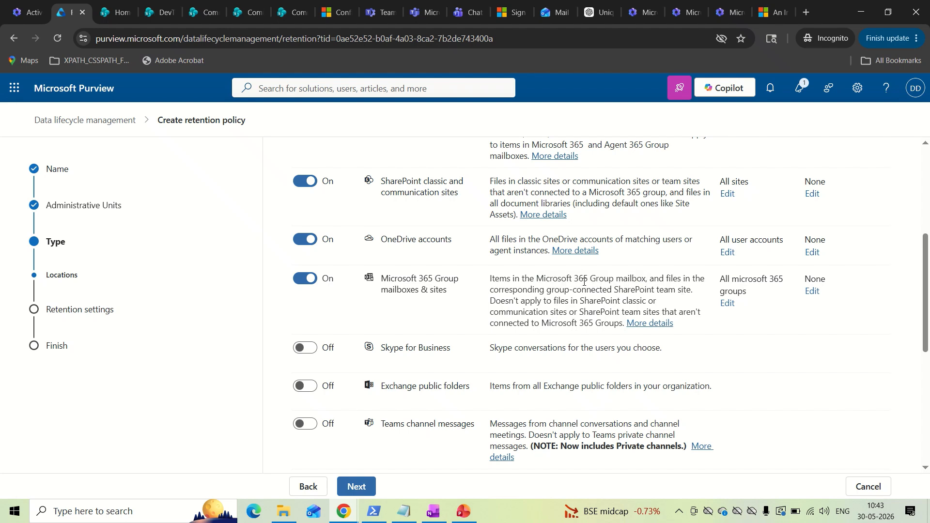
# Examine the Skype for Business, Exchange public folders and Teams channel messages locations
pyautogui.scroll(-1, 584, 281)
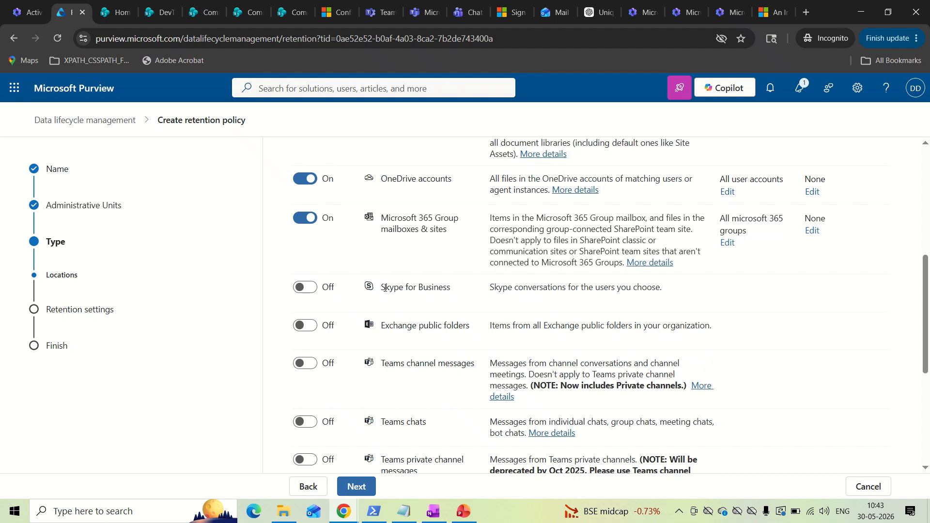
pyautogui.scroll(-1, 385, 288)
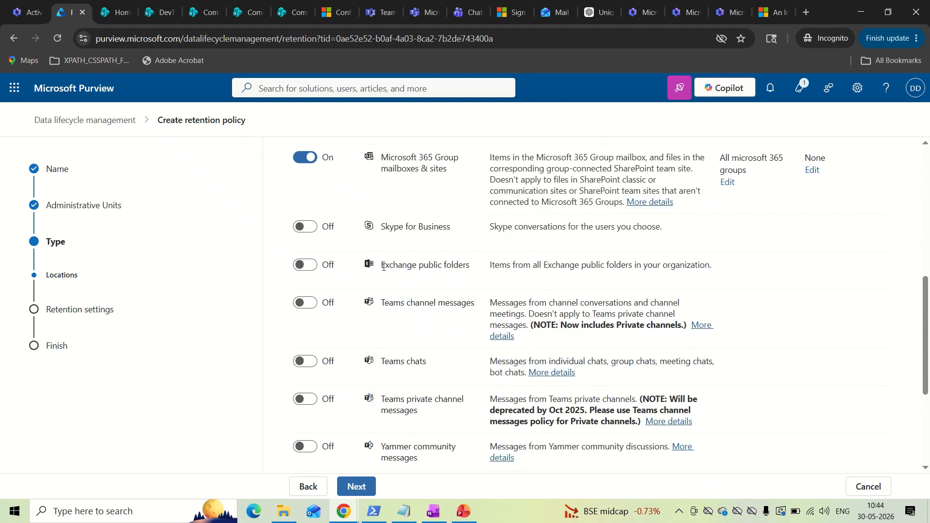
pyautogui.scroll(-1, 407, 247)
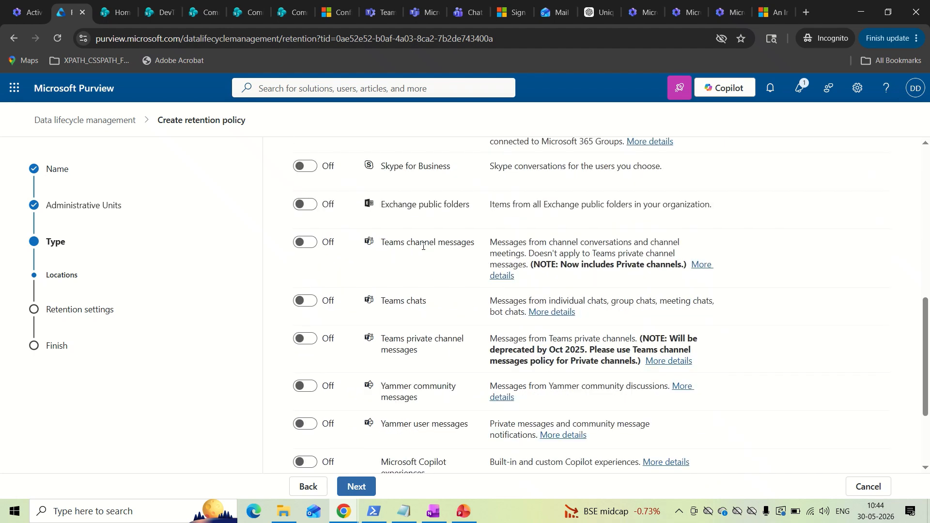
pyautogui.moveTo(381, 241); pyautogui.dragTo(472, 243)
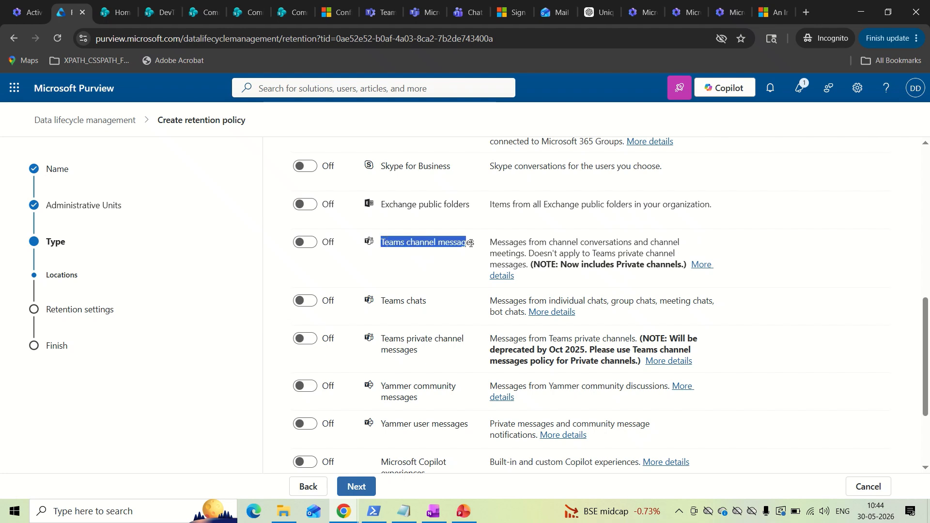
pyautogui.click(474, 244)
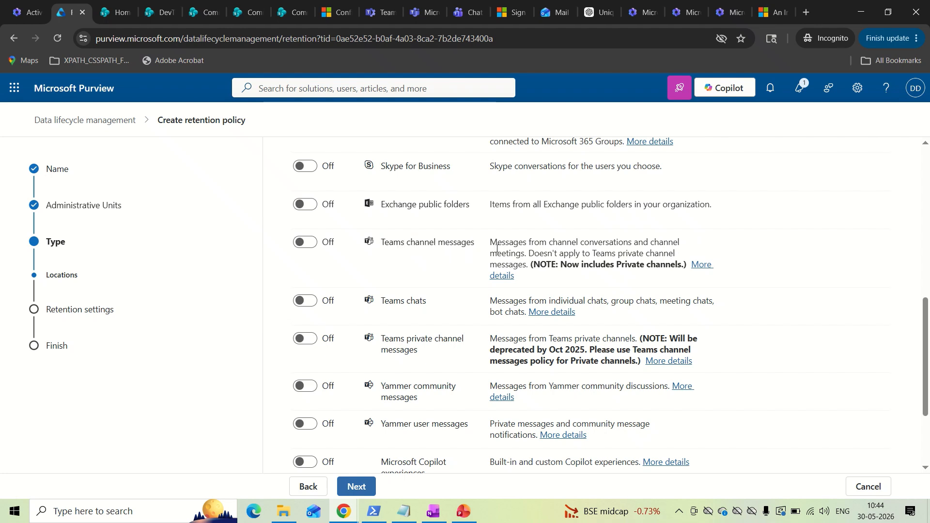
# Examine the descriptions of the Teams chats, Teams private channel messages, Yammer, Microsoft Copilot experiences and AI apps locations
pyautogui.scroll(-1, 441, 247)
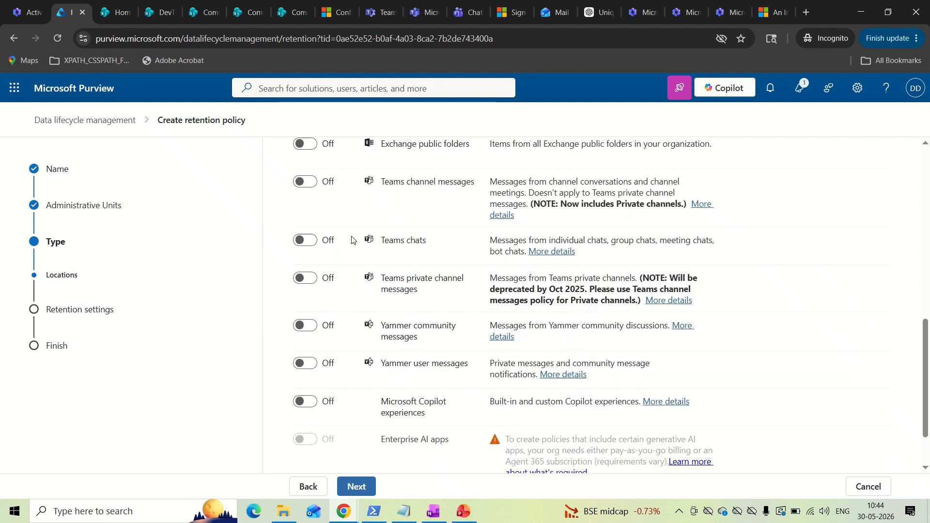
pyautogui.scroll(-2, 422, 216)
pyautogui.scroll(1, 421, 228)
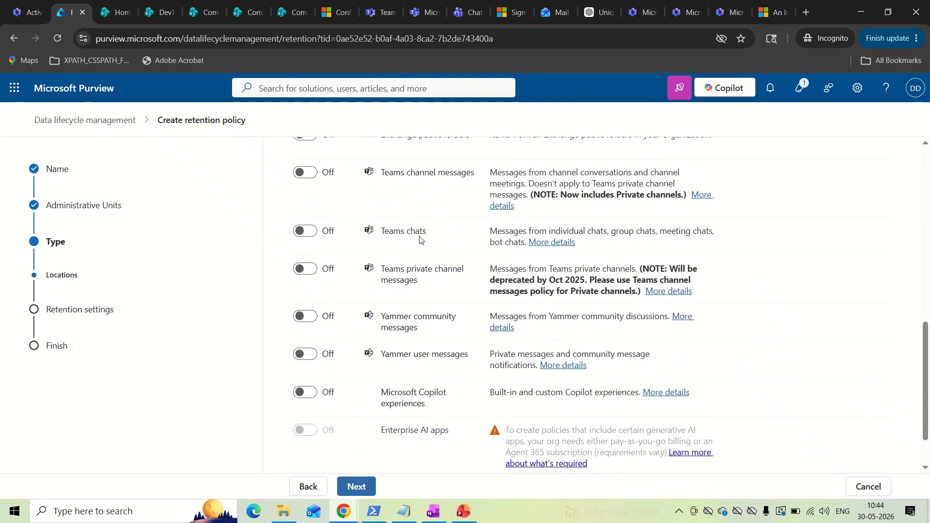
pyautogui.scroll(-1, 399, 219)
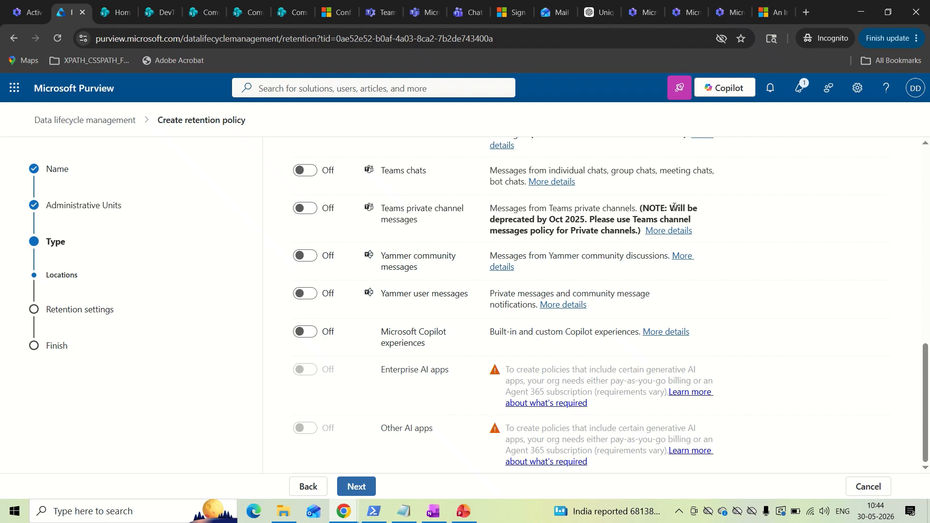
pyautogui.moveTo(550, 219); pyautogui.dragTo(583, 220)
pyautogui.click(585, 220)
pyautogui.scroll(1, 542, 219)
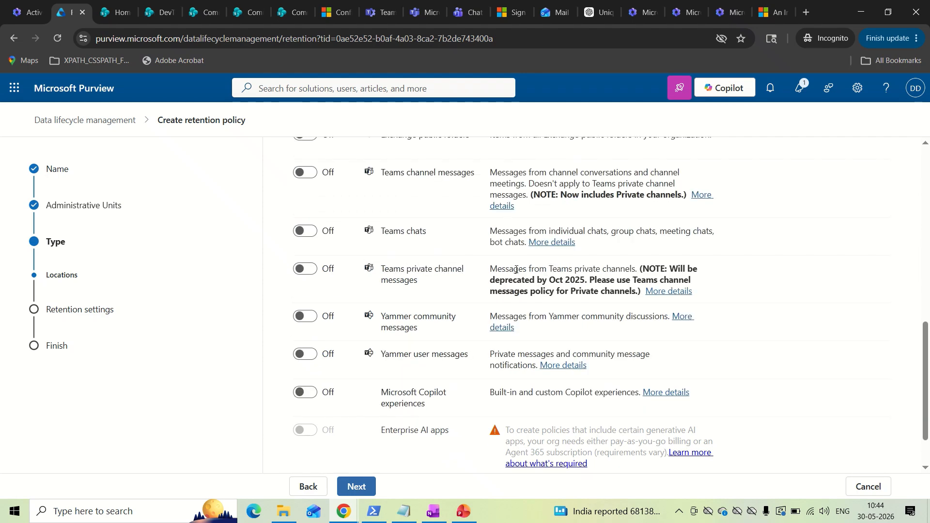
pyautogui.scroll(-1, 516, 270)
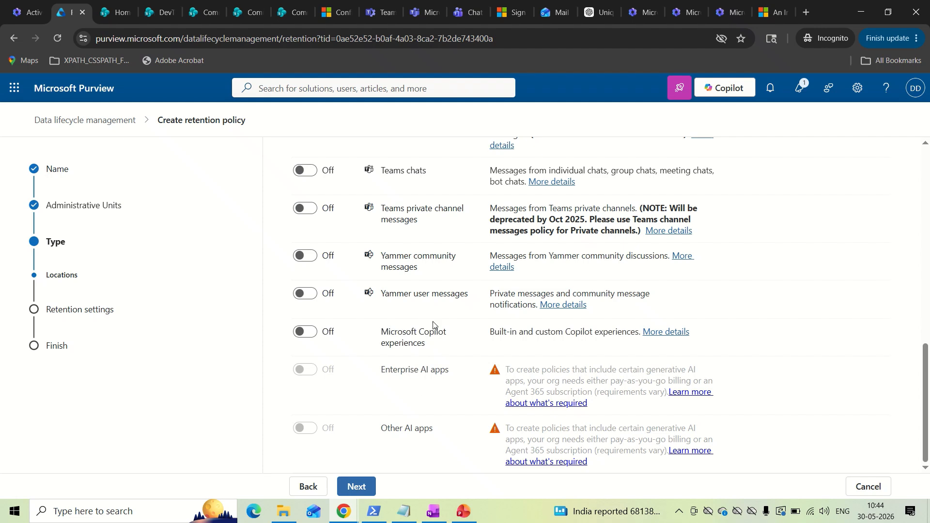
# Review the applicable content of the Exchange mailboxes, SharePoint sites and OneDrive accounts locations again
pyautogui.scroll(7, 433, 325)
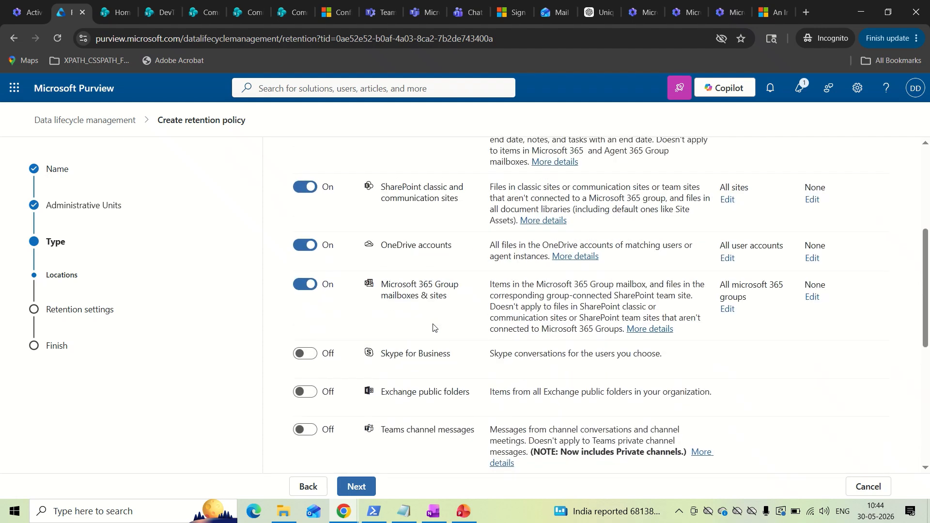
pyautogui.scroll(3, 433, 325)
pyautogui.scroll(-3, 435, 272)
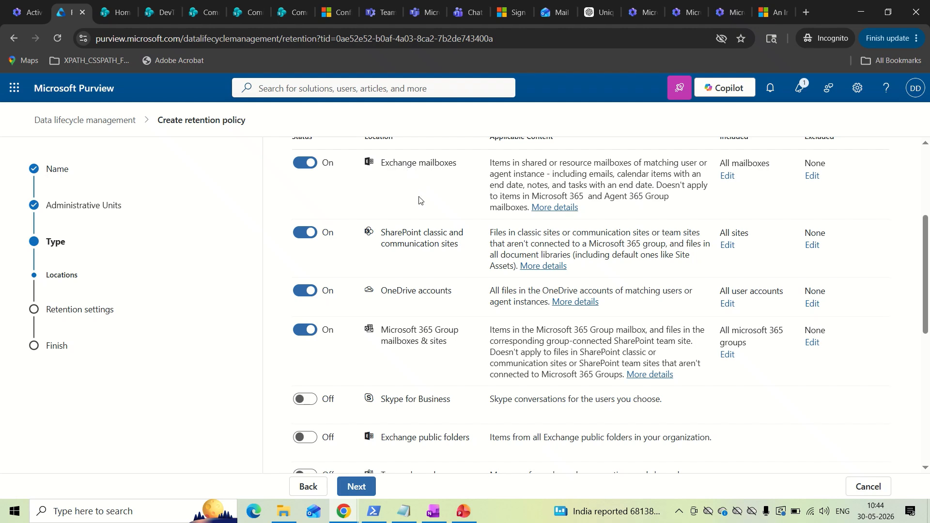
pyautogui.scroll(1, 422, 201)
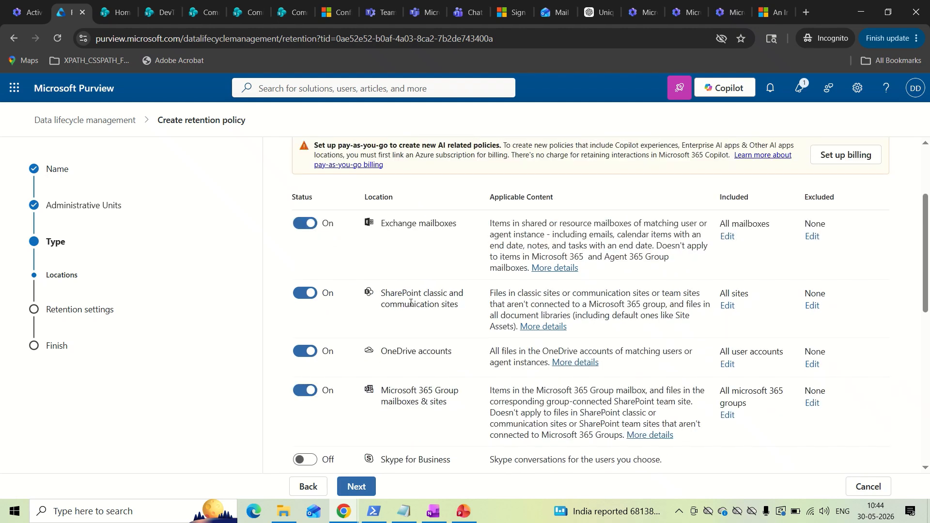
pyautogui.scroll(-1, 435, 293)
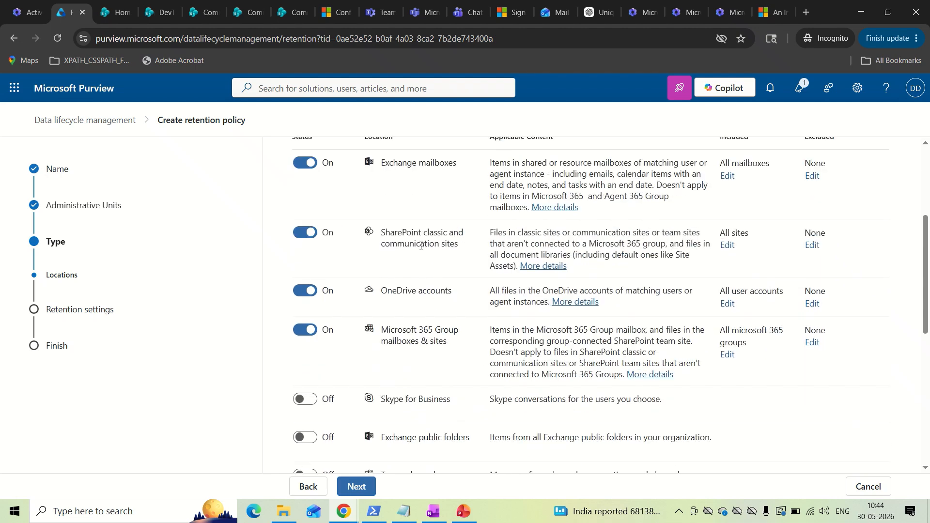
pyautogui.scroll(-1, 416, 287)
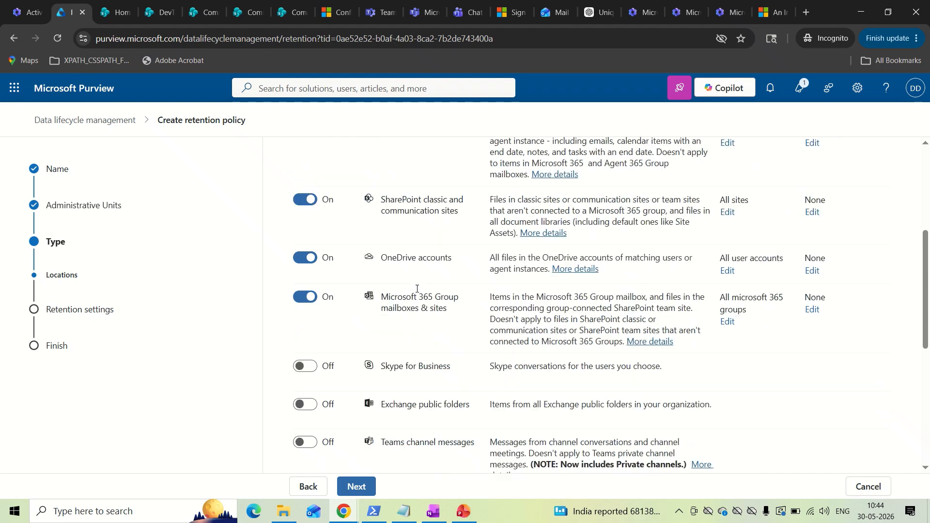
# Compare the Microsoft 365 Group mailboxes & sites location with the other locations that are turned on
pyautogui.moveTo(382, 270); pyautogui.dragTo(450, 282)
pyautogui.click(450, 283)
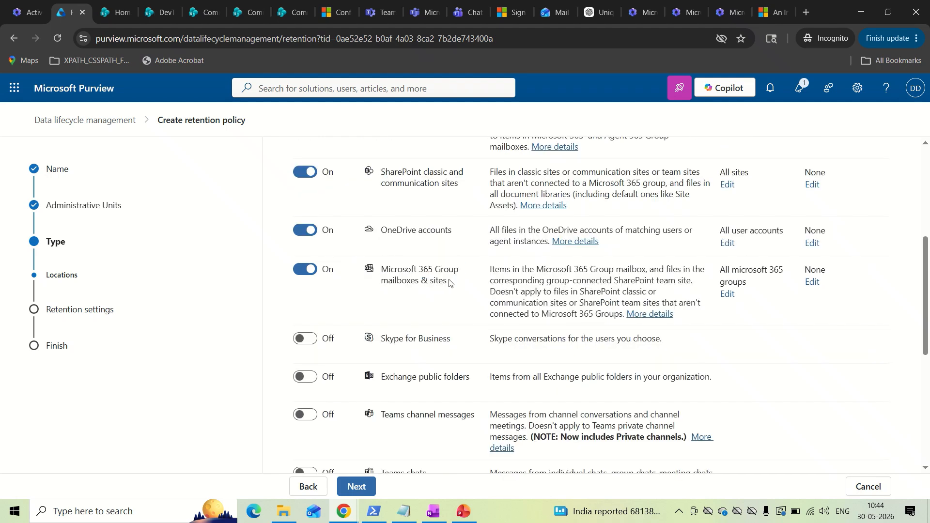
pyautogui.scroll(1, 448, 291)
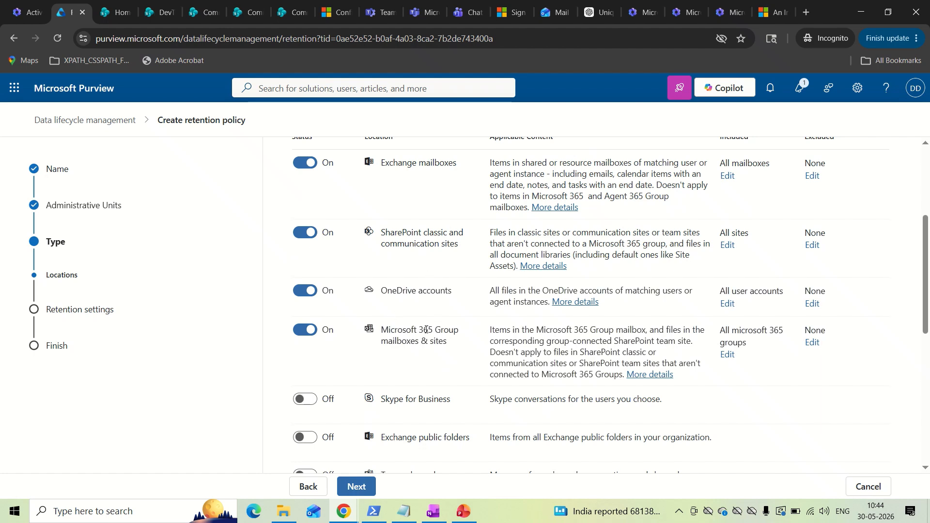
pyautogui.scroll(-1, 411, 328)
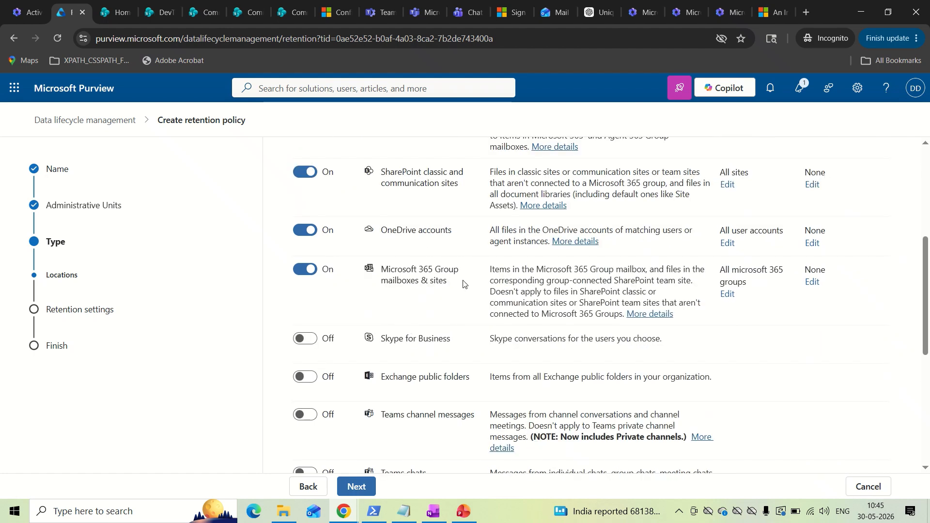
pyautogui.scroll(1, 463, 284)
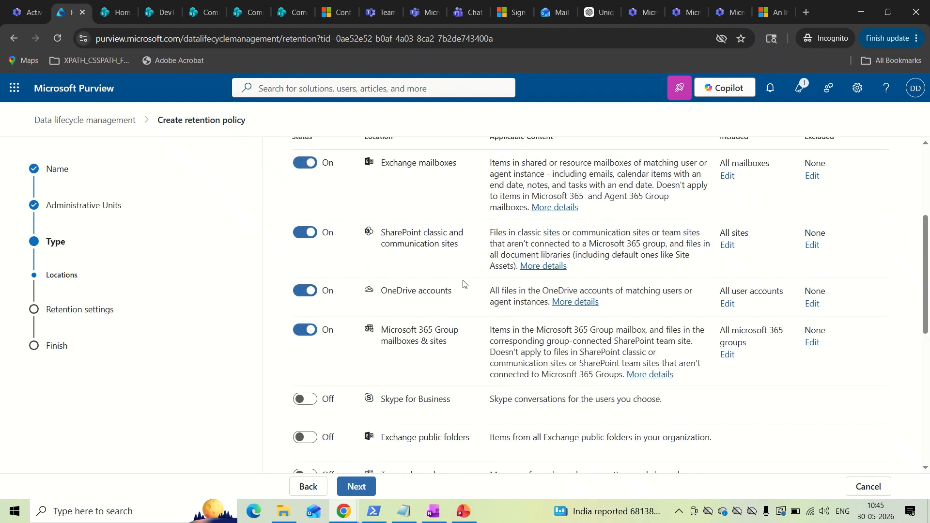
pyautogui.scroll(1, 455, 283)
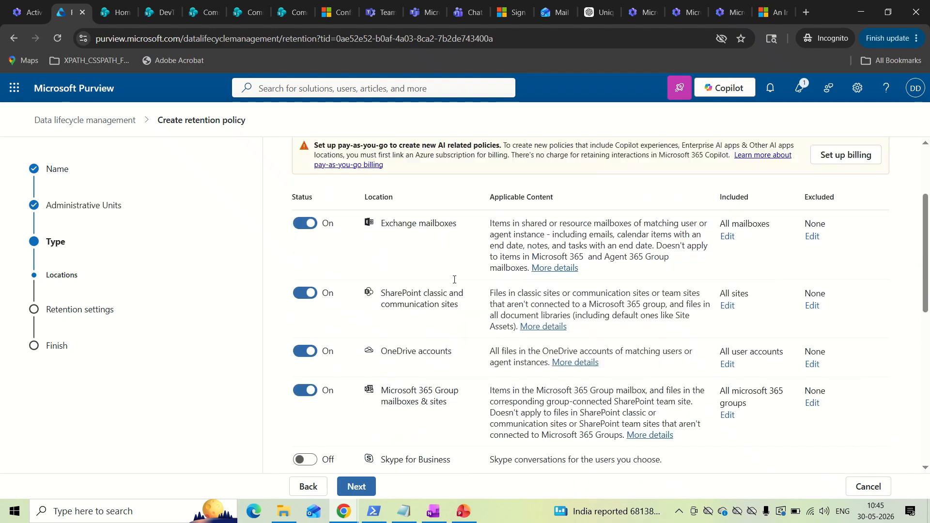
pyautogui.scroll(-1, 451, 238)
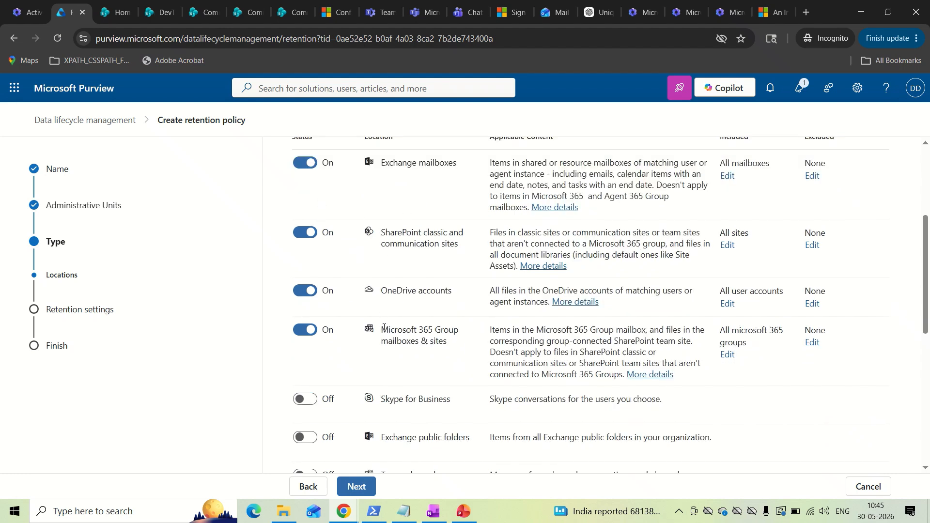
pyautogui.moveTo(384, 328)
pyautogui.mouseDown()
pyautogui.moveTo(464, 344)
pyautogui.moveTo(385, 334)
pyautogui.mouseUp()
pyautogui.click(464, 344)
pyautogui.click(461, 345)
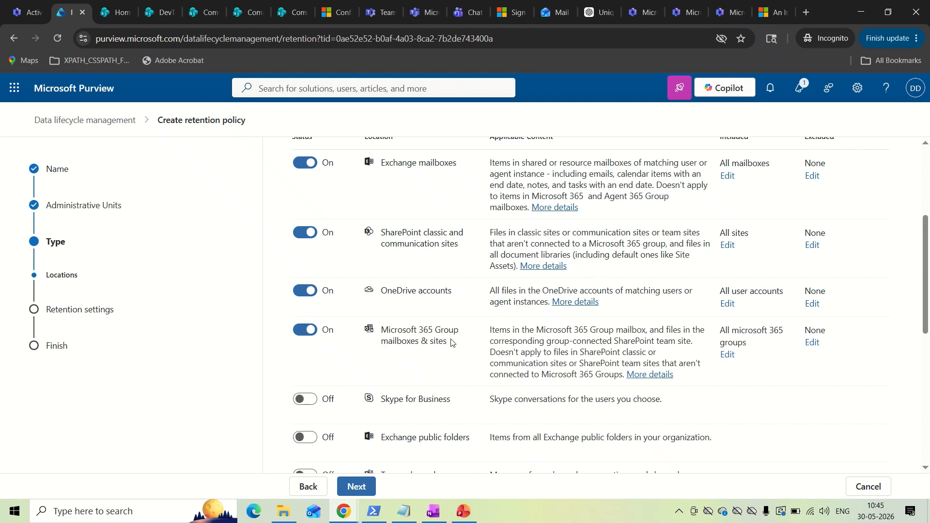
# Turn off the Exchange mailboxes, SharePoint classic and communication sites, and OneDrive accounts locations for the policy
pyautogui.click(308, 164)
pyautogui.click(306, 293)
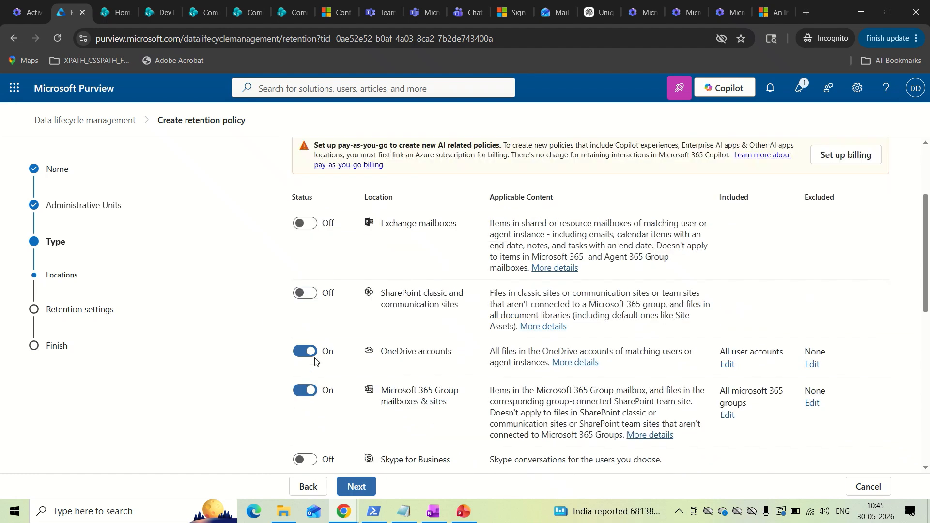
pyautogui.click(306, 351)
pyautogui.scroll(-1, 392, 280)
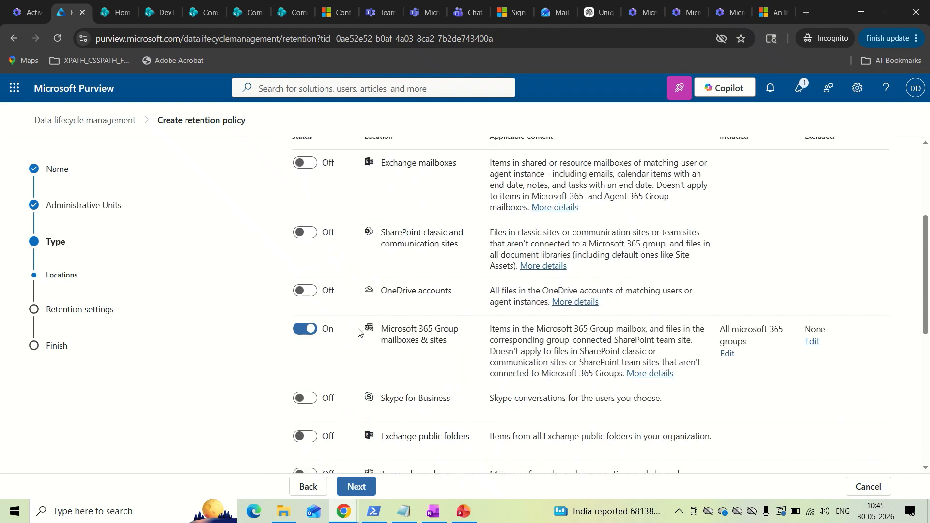
# Check the included scope of the Microsoft 365 Group mailboxes & sites location
pyautogui.scroll(-1, 446, 341)
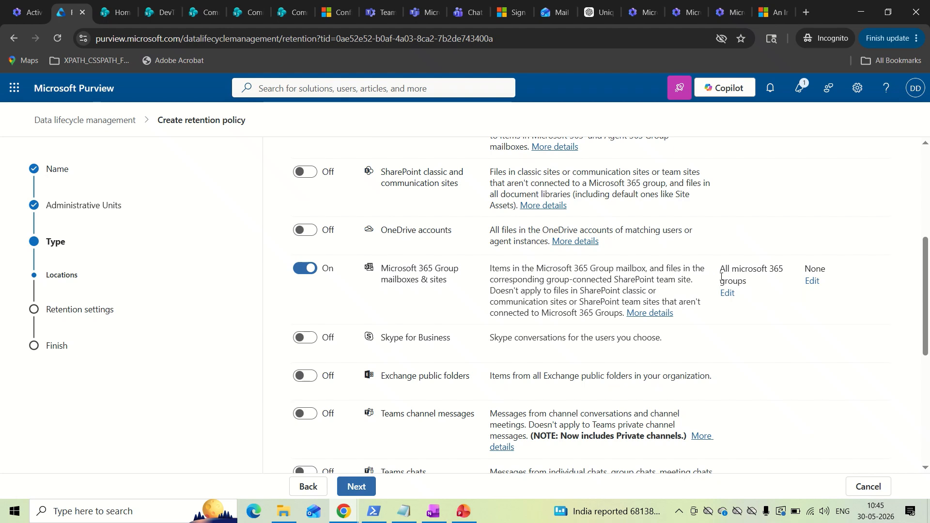
pyautogui.moveTo(722, 269); pyautogui.dragTo(755, 283)
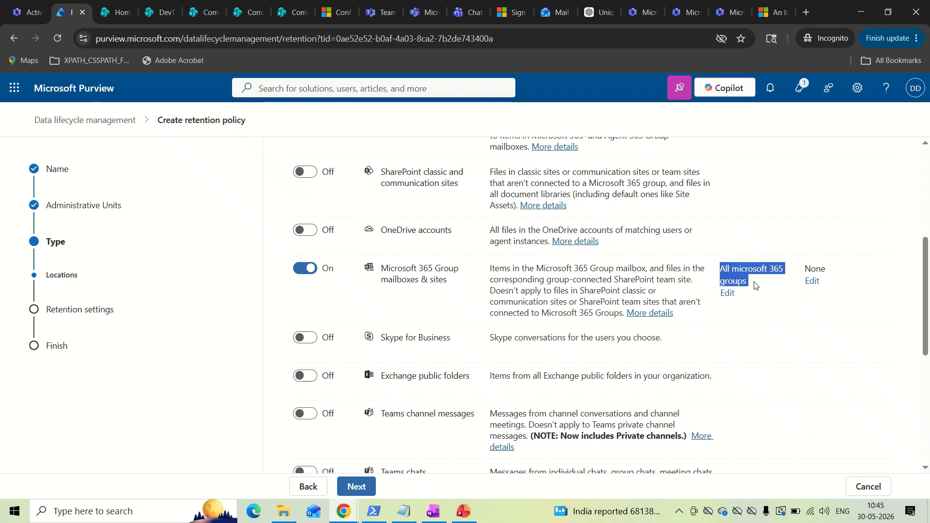
pyautogui.click(755, 285)
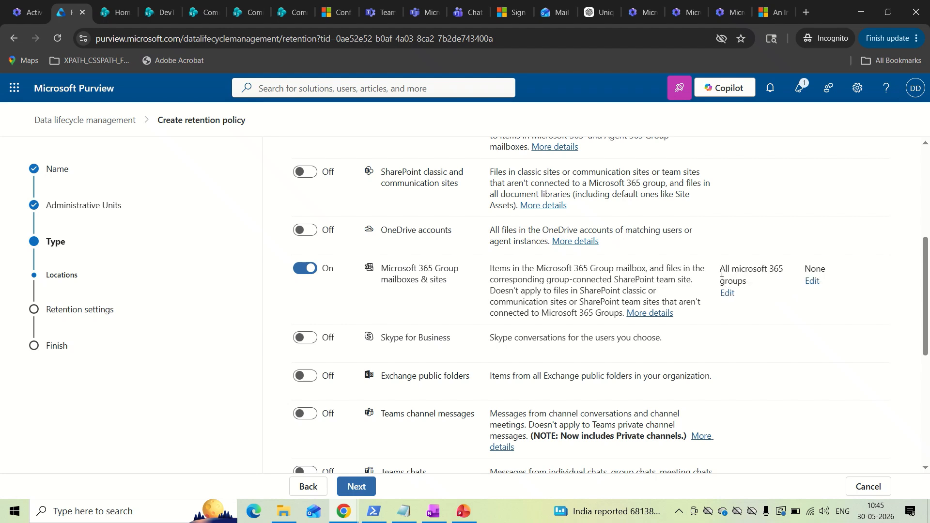
pyautogui.tripleClick(754, 286)
pyautogui.click(755, 286)
pyautogui.moveTo(721, 268); pyautogui.dragTo(756, 289)
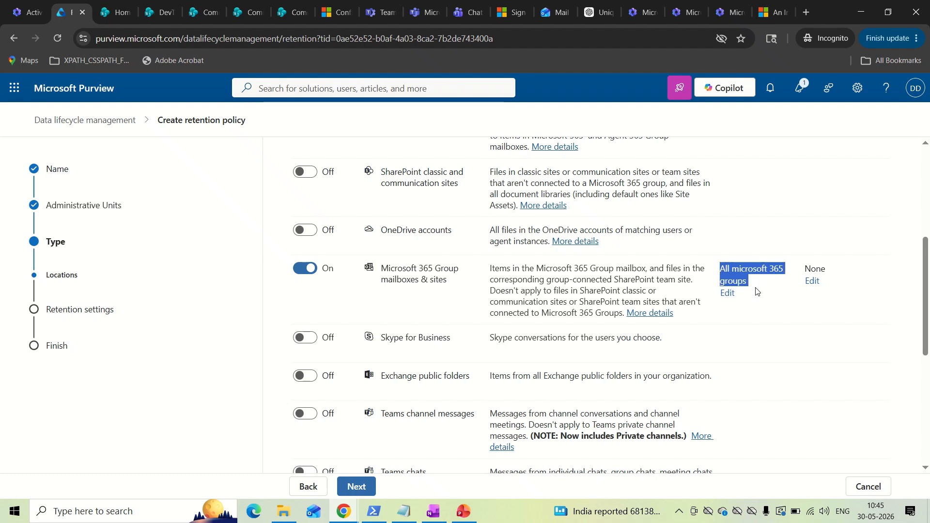
pyautogui.click(755, 289)
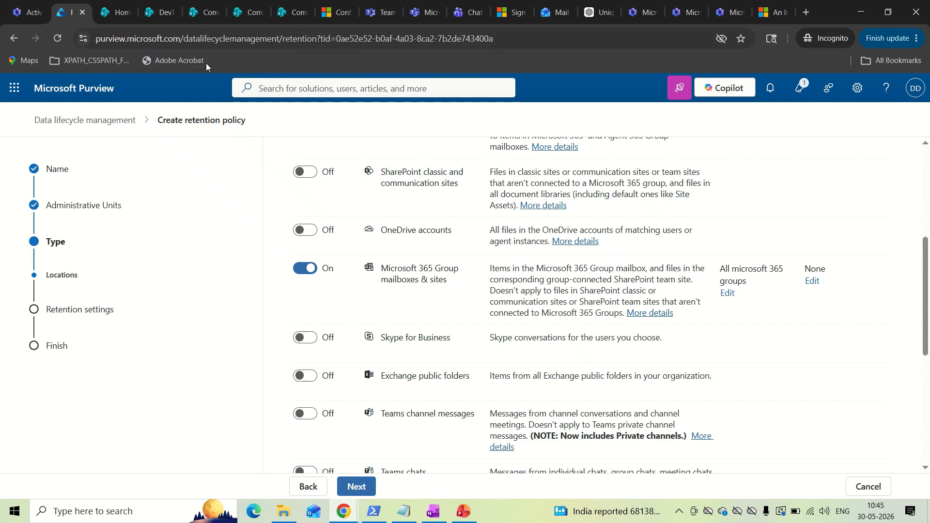
# Switch to the Microsoft 365 admin center and go from there to the SharePoint admin center's list of active sites
pyautogui.click(116, 13)
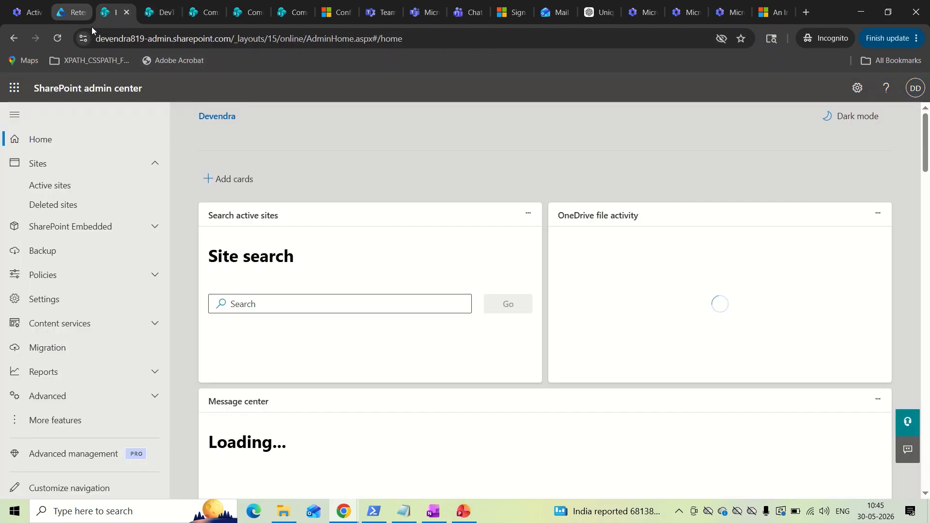
pyautogui.click(147, 14)
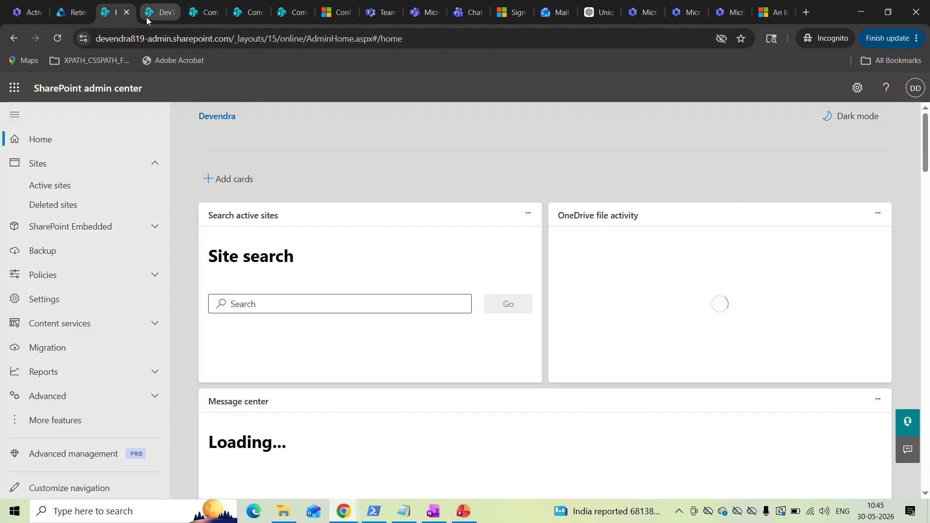
pyautogui.click(17, 14)
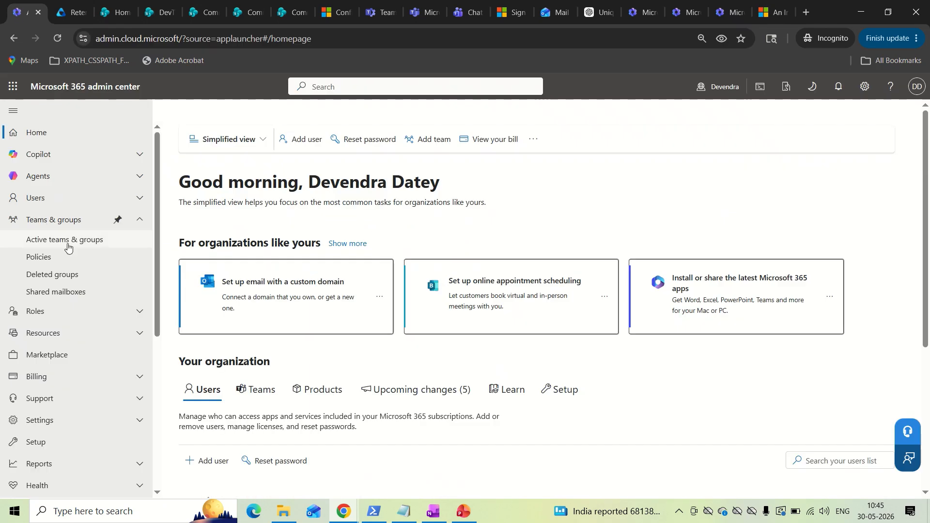
pyautogui.scroll(-5, 63, 242)
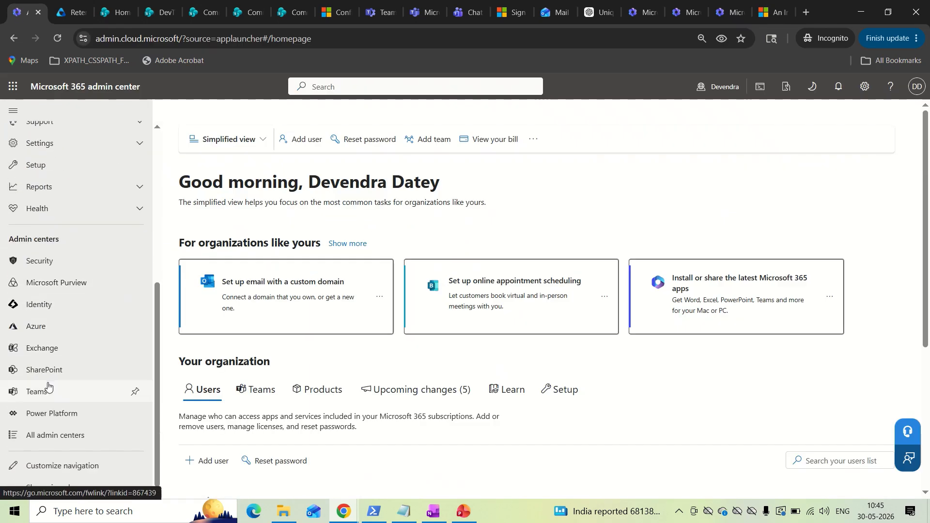
pyautogui.click(51, 371)
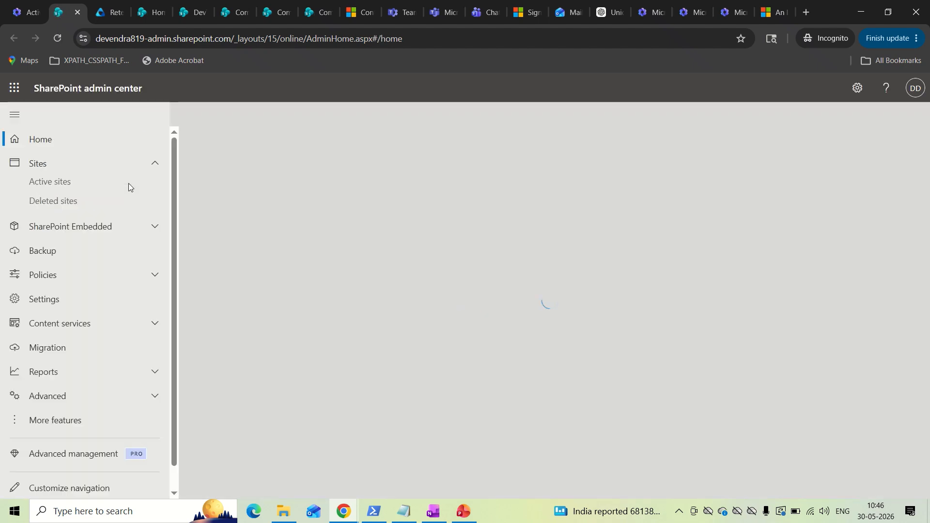
pyautogui.click(57, 188)
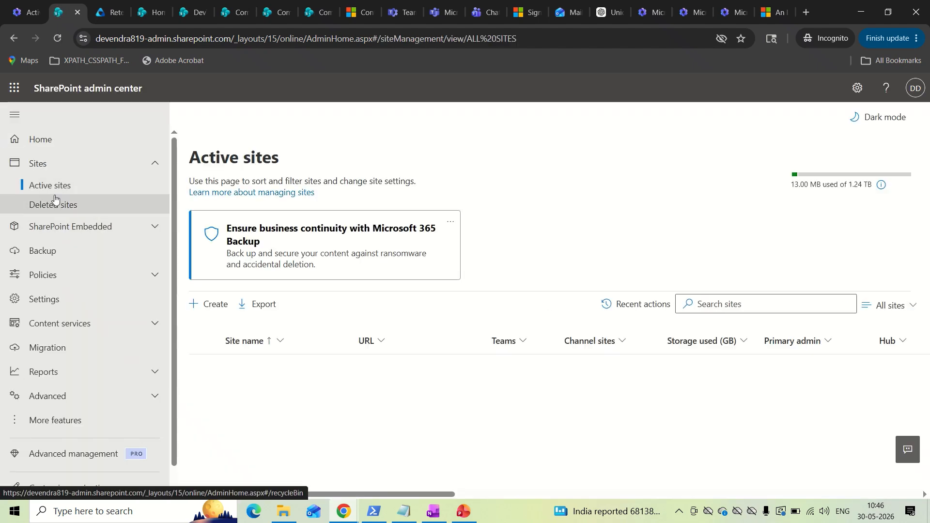
pyautogui.scroll(-1, 229, 186)
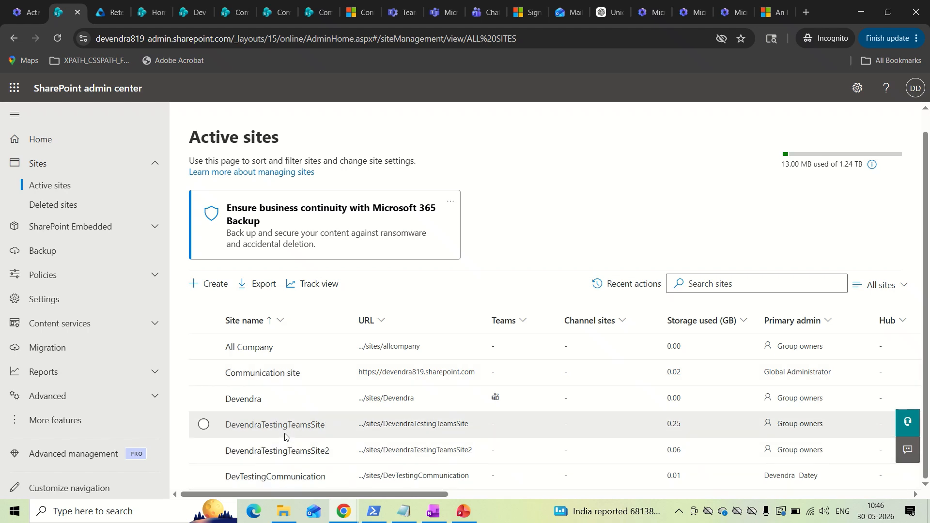
# Open the details of the testing Teams site without the 2 suffix and examine its general information, including the primary group email address
pyautogui.click(263, 426)
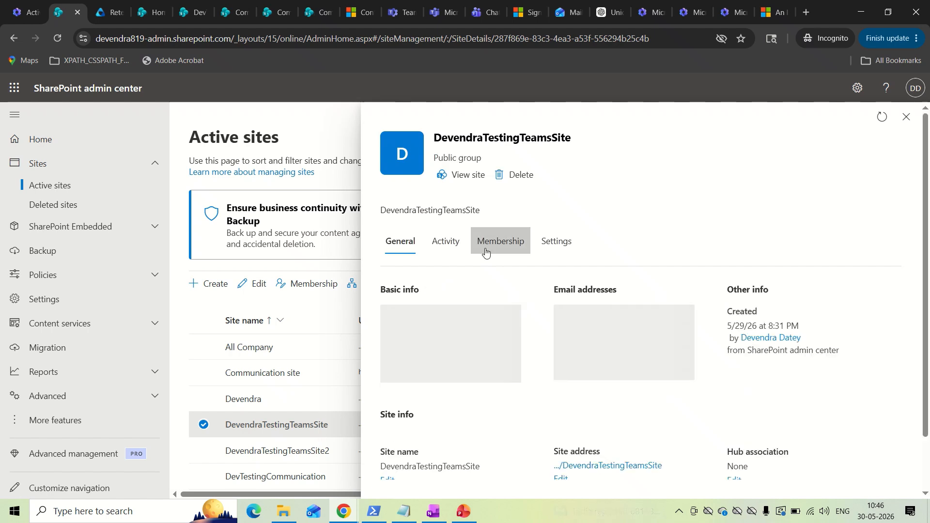
pyautogui.scroll(-2, 592, 339)
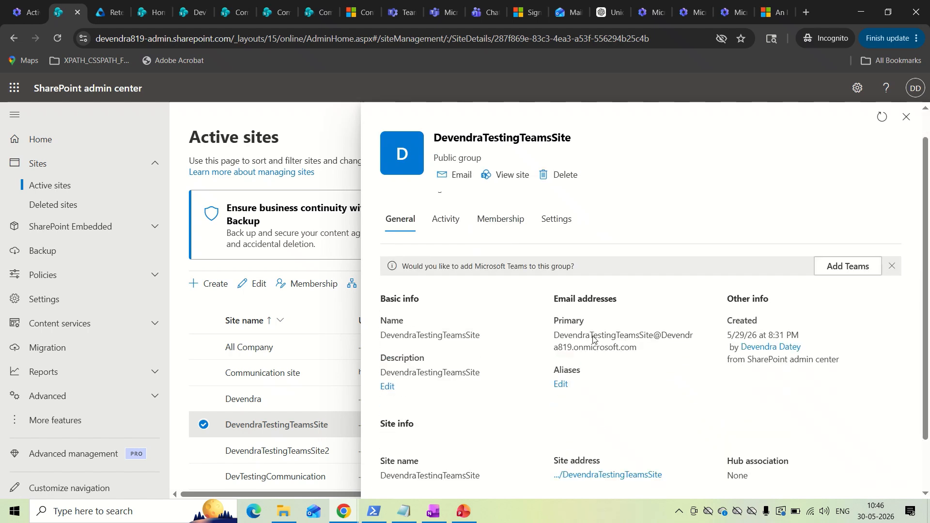
pyautogui.scroll(2, 593, 339)
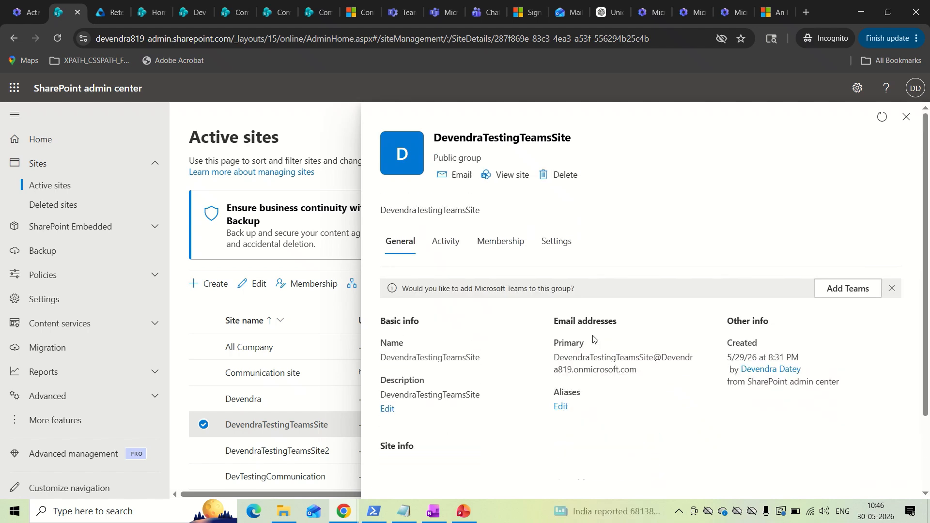
pyautogui.scroll(-2, 593, 338)
pyautogui.scroll(2, 559, 259)
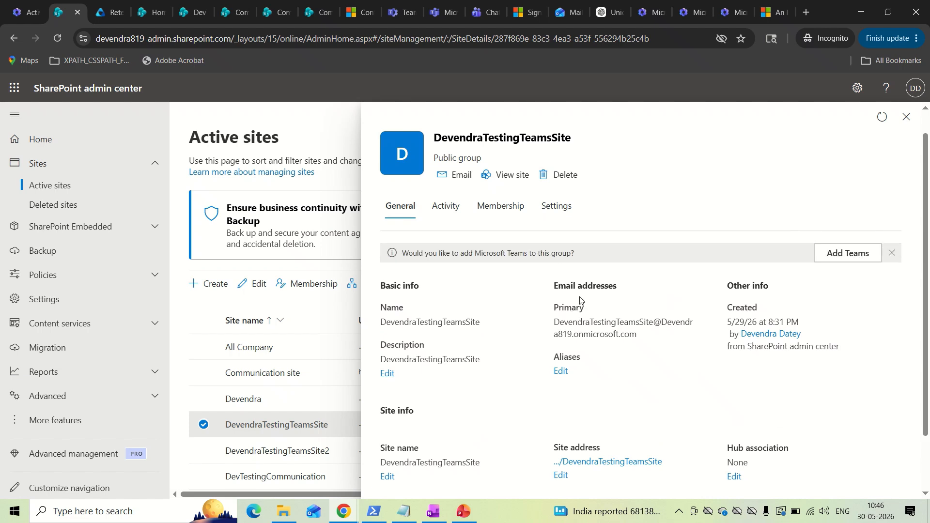
# Copy the testing Teams site's primary group email address from its general information
pyautogui.moveTo(556, 355); pyautogui.dragTo(648, 372)
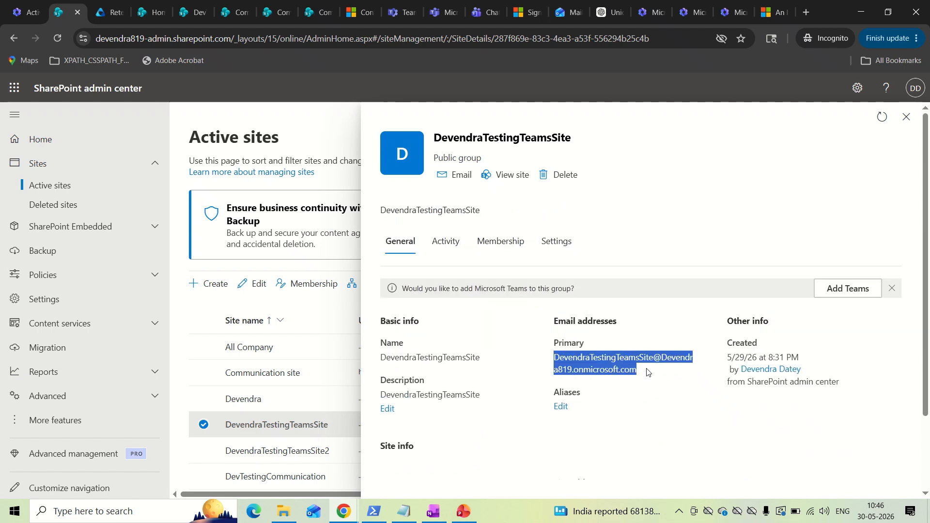
pyautogui.click(648, 372)
pyautogui.moveTo(555, 359); pyautogui.dragTo(645, 371)
pyautogui.click(645, 371)
pyautogui.scroll(-3, 647, 361)
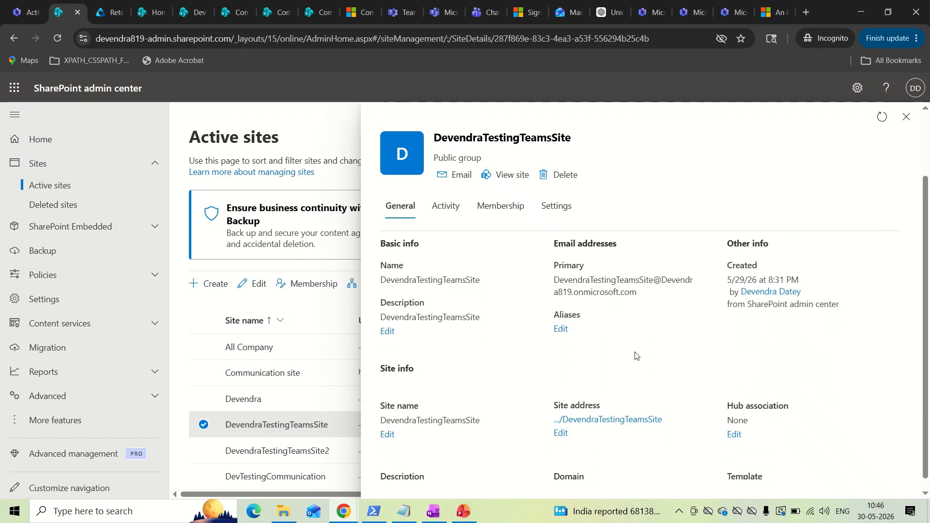
pyautogui.scroll(2, 606, 362)
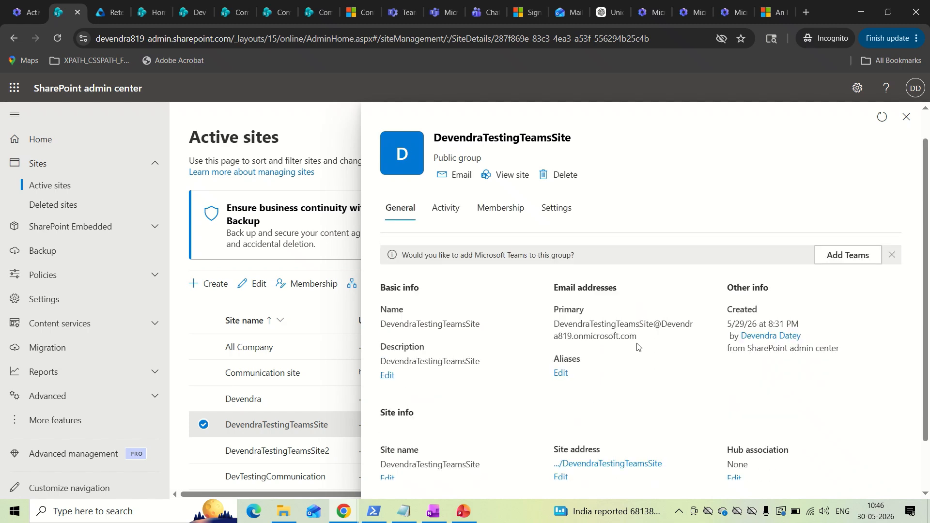
pyautogui.moveTo(640, 339); pyautogui.dragTo(555, 331)
pyautogui.rightClick(582, 331)
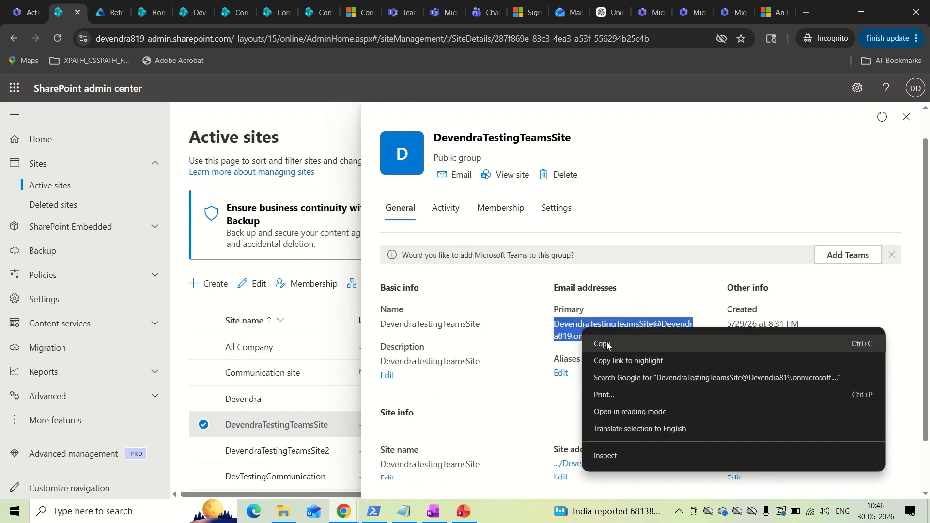
pyautogui.click(608, 345)
# Switch to the Microsoft 365 admin center, search the active teams and groups for the copied email address, and open the matching group's details
pyautogui.click(23, 14)
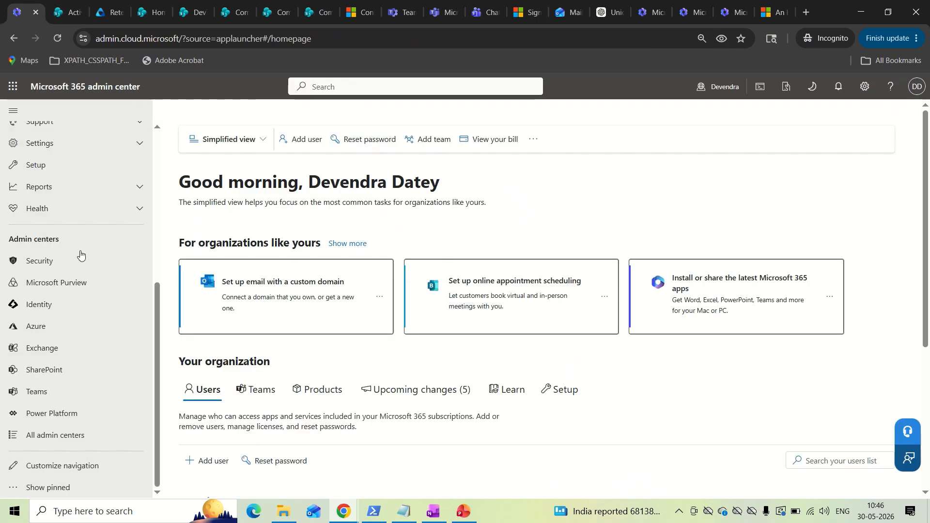
pyautogui.scroll(5, 73, 261)
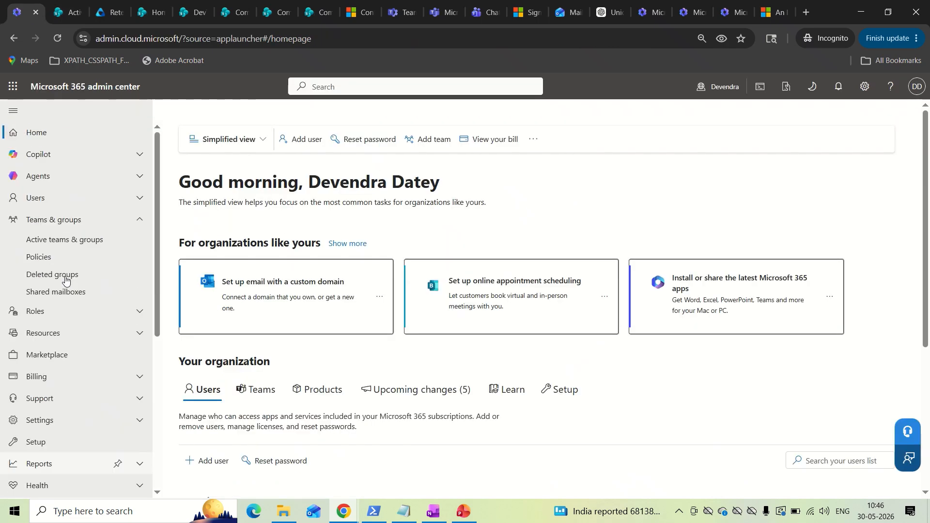
pyautogui.click(64, 239)
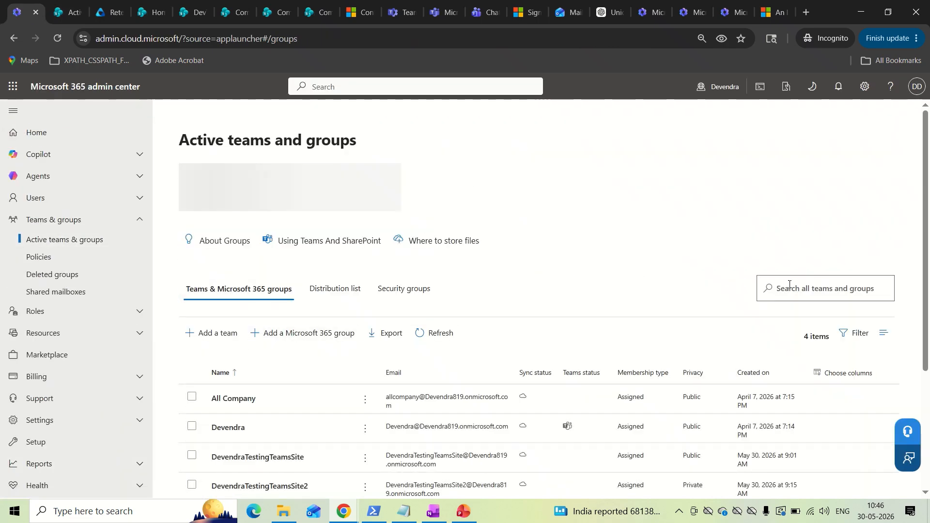
pyautogui.click(812, 289)
pyautogui.hotkey('ctrl', 'v')
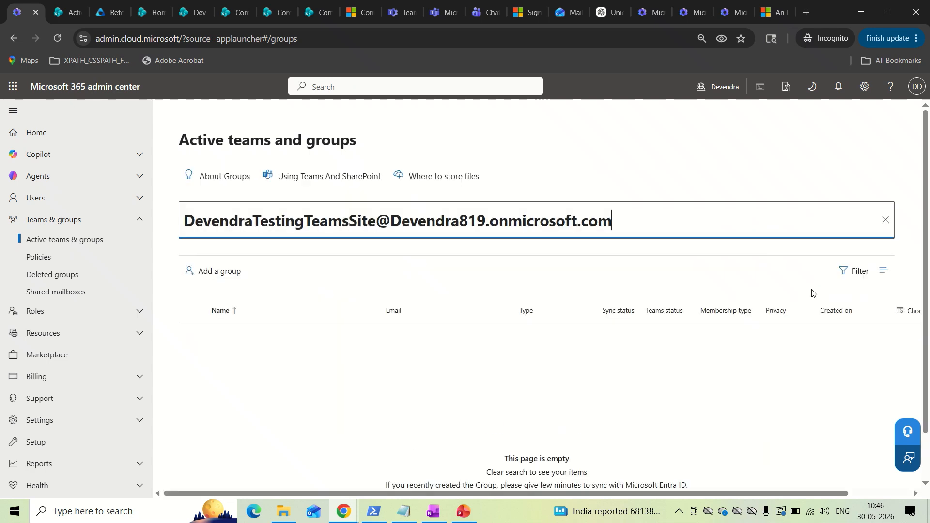
pyautogui.press('Return')
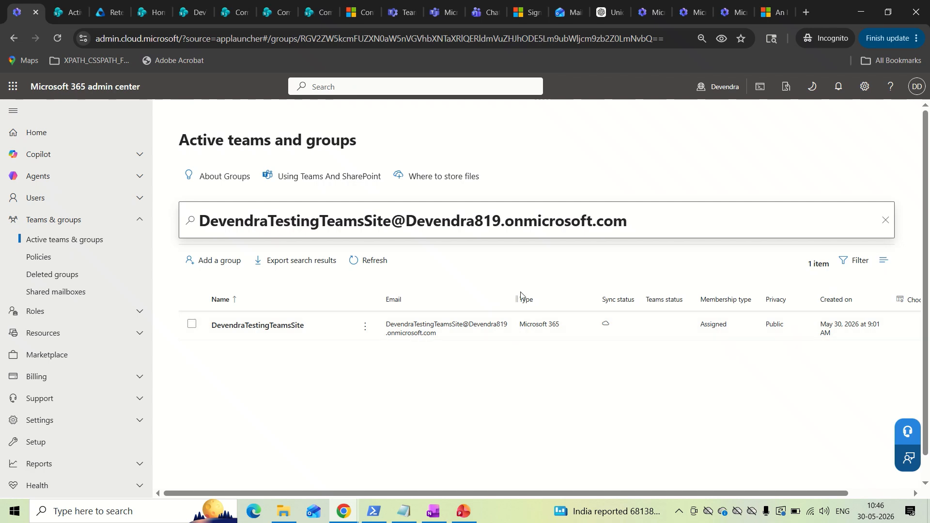
pyautogui.scroll(-1, 538, 323)
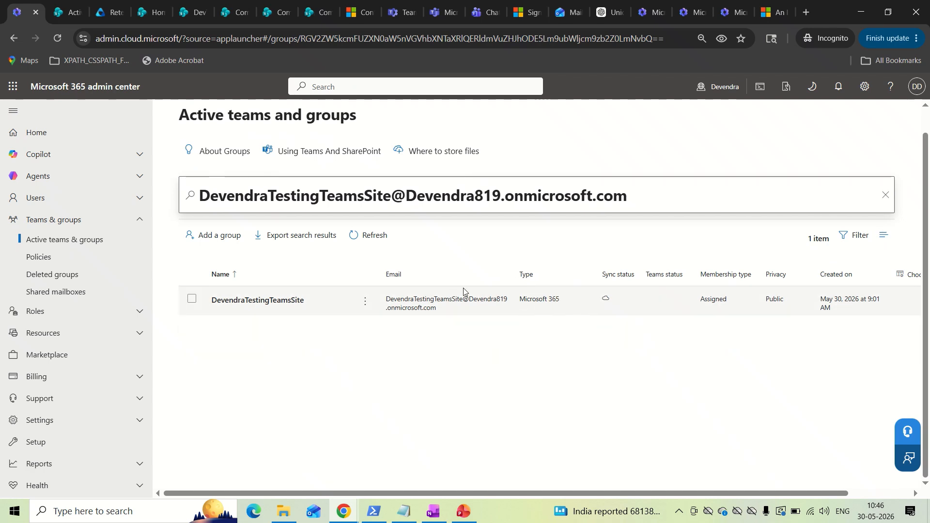
pyautogui.click(268, 301)
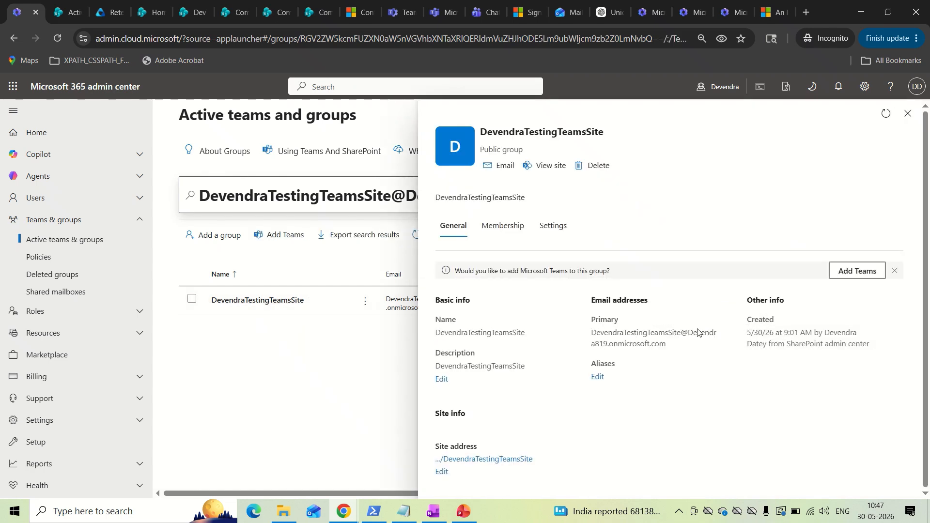
# Return to the SharePoint admin center, look through the testing Teams site's general, activity, membership and settings details, and close them
pyautogui.click(68, 14)
pyautogui.scroll(-1, 496, 297)
pyautogui.click(533, 316)
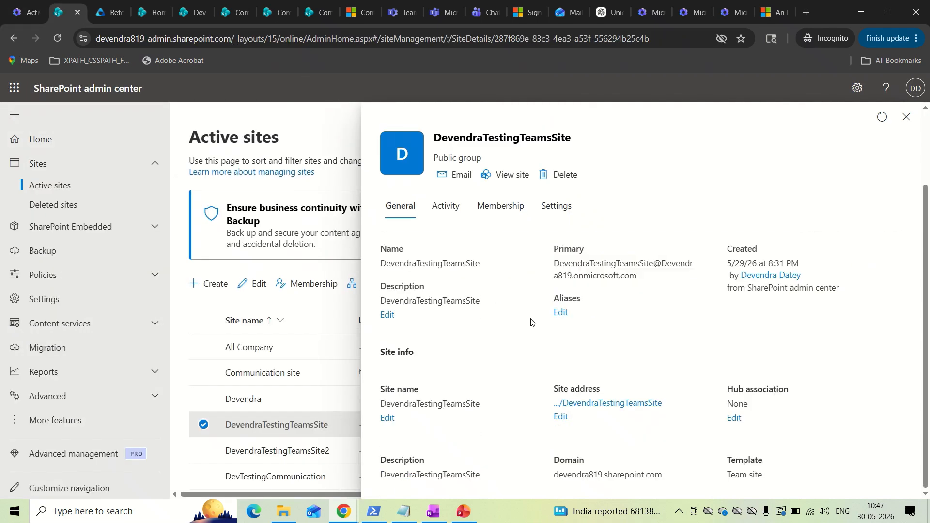
pyautogui.scroll(1, 528, 325)
pyautogui.scroll(-1, 527, 326)
pyautogui.scroll(2, 527, 326)
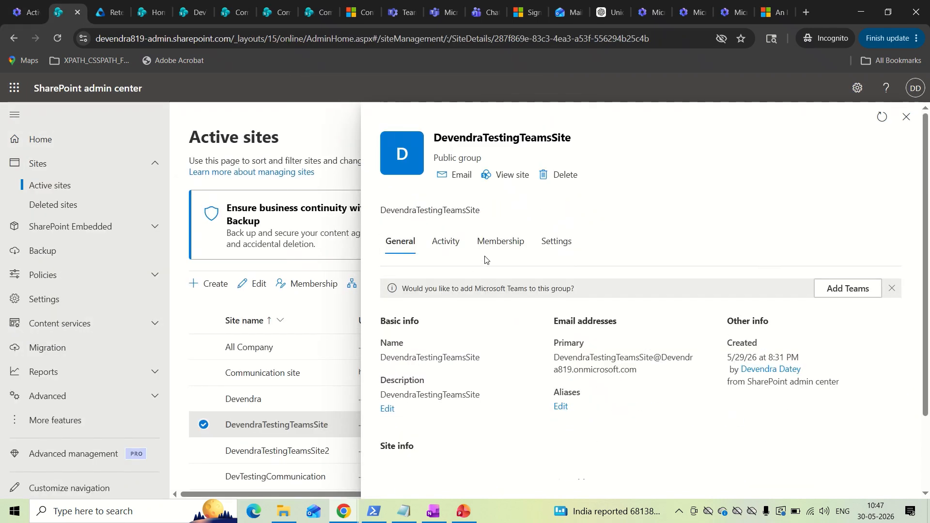
pyautogui.click(448, 252)
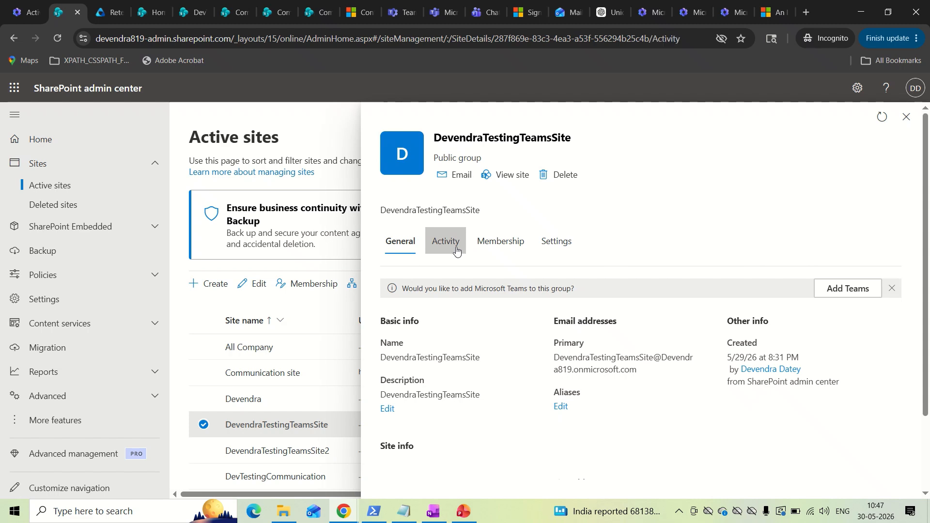
pyautogui.click(503, 246)
pyautogui.click(560, 246)
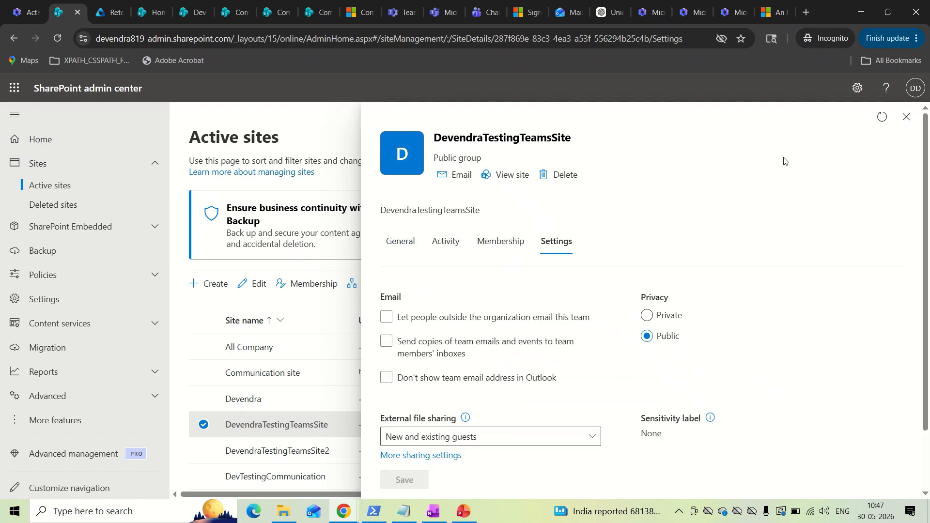
pyautogui.click(906, 117)
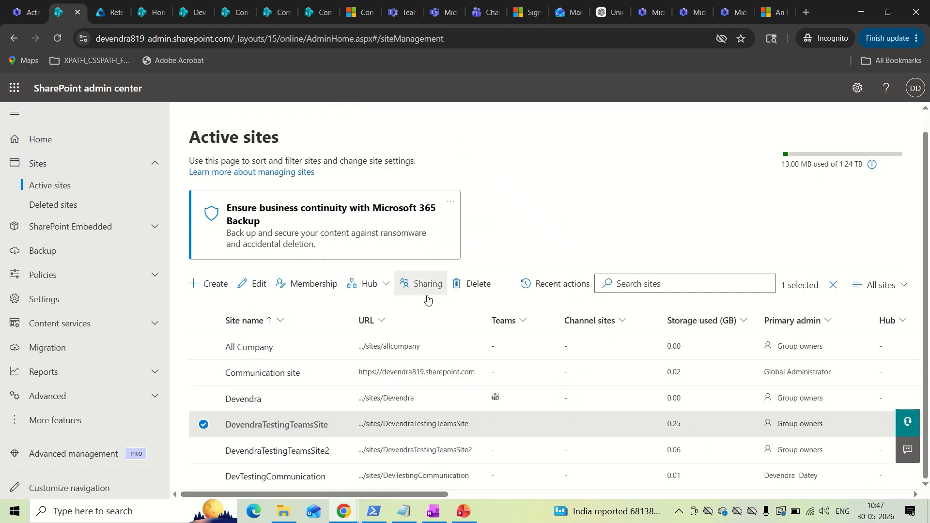
# Add the testing Teams site ending in 2 to the selection, and check the included Microsoft 365 groups scope back in Microsoft Purview
pyautogui.click(204, 451)
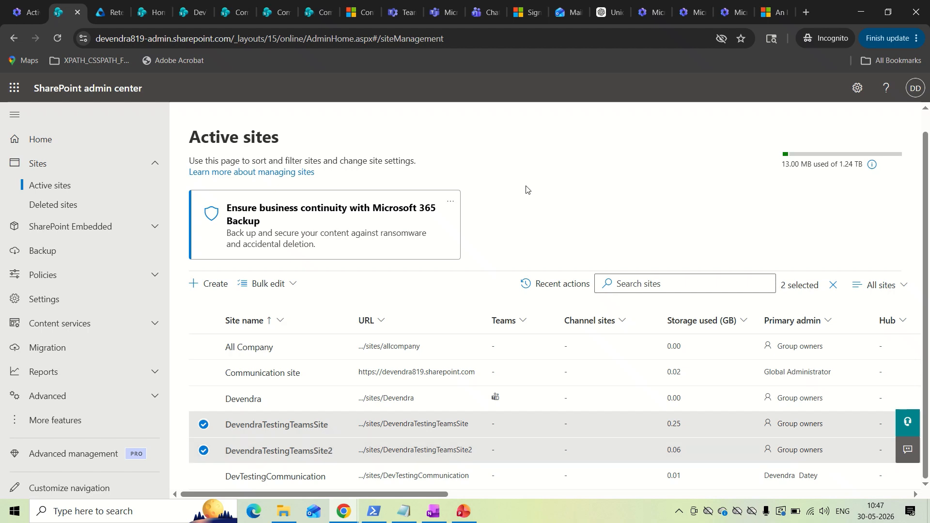
pyautogui.click(110, 12)
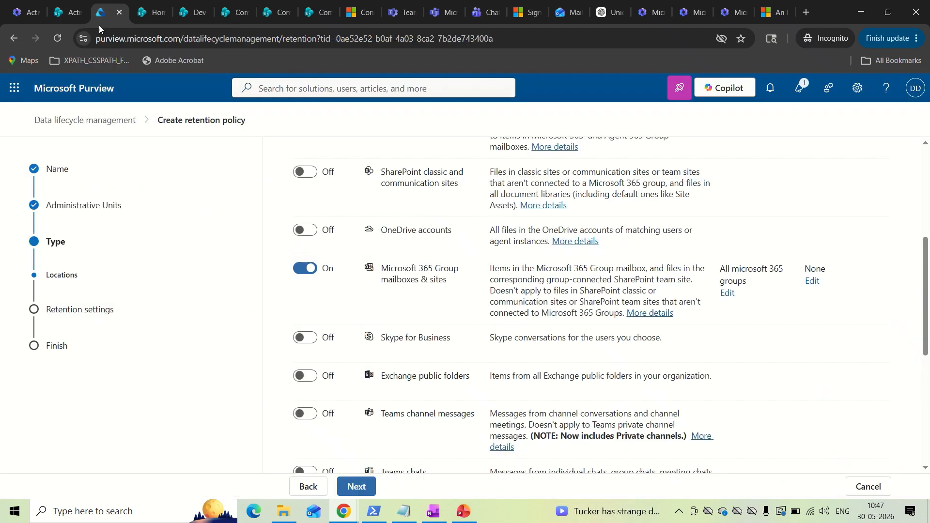
pyautogui.moveTo(721, 267); pyautogui.dragTo(750, 292)
pyautogui.click(749, 292)
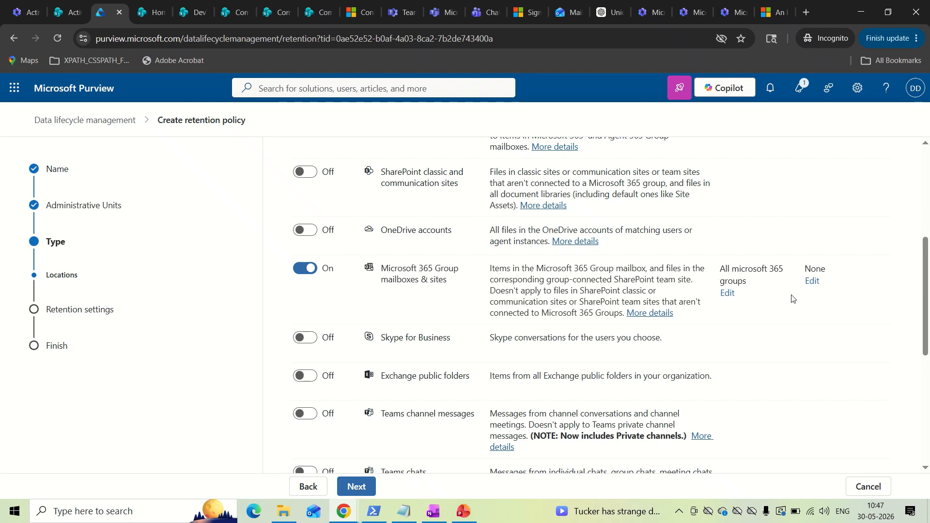
pyautogui.scroll(5, 828, 305)
pyautogui.scroll(-3, 824, 305)
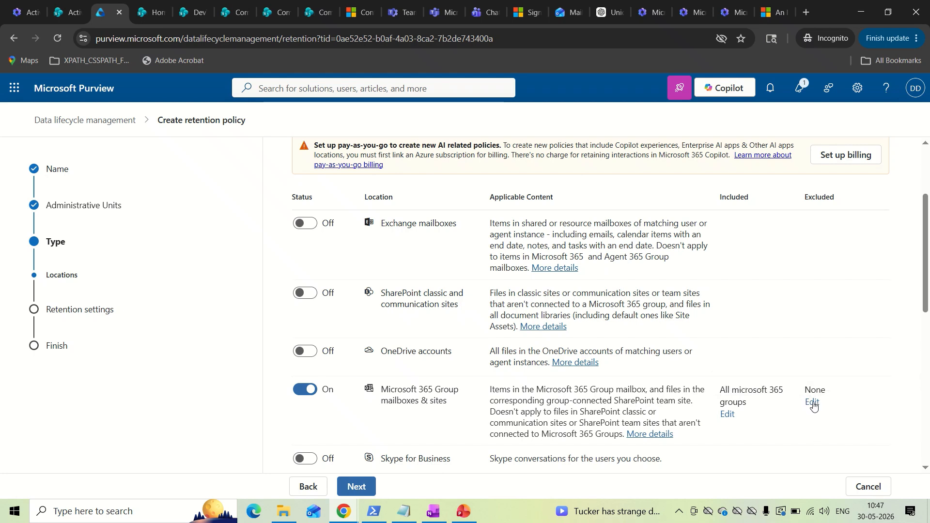
pyautogui.moveTo(719, 391); pyautogui.dragTo(748, 402)
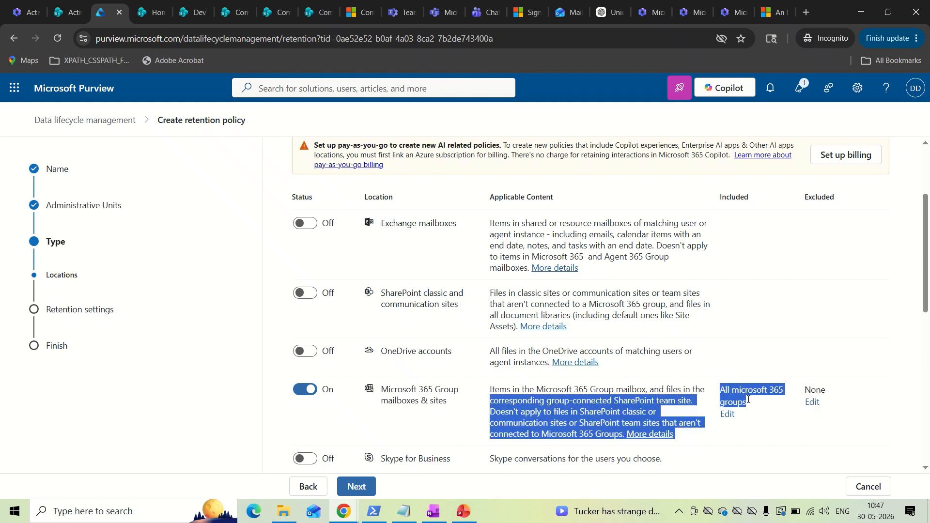
pyautogui.click(750, 403)
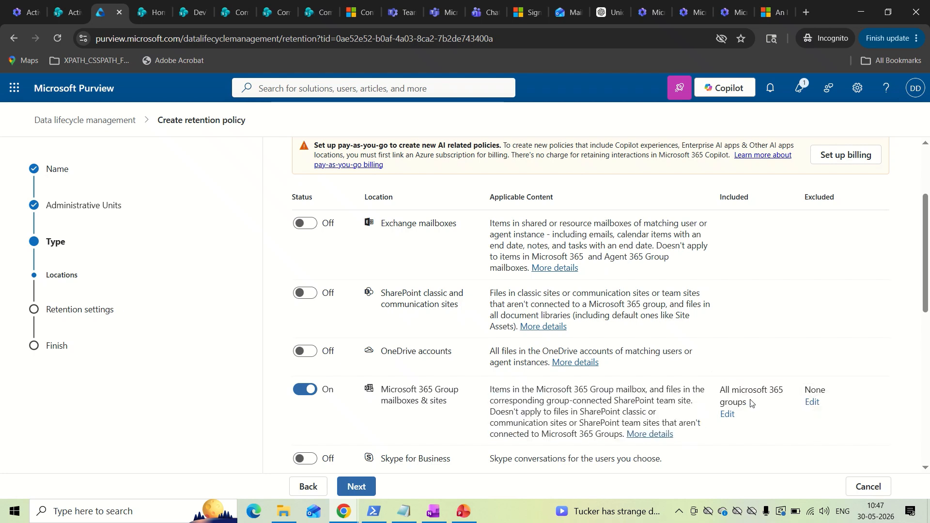
# Open the included groups list for Microsoft 365 Group mailboxes & sites, compare it with SharePoint's active sites, and cancel without choosing any group
pyautogui.click(726, 415)
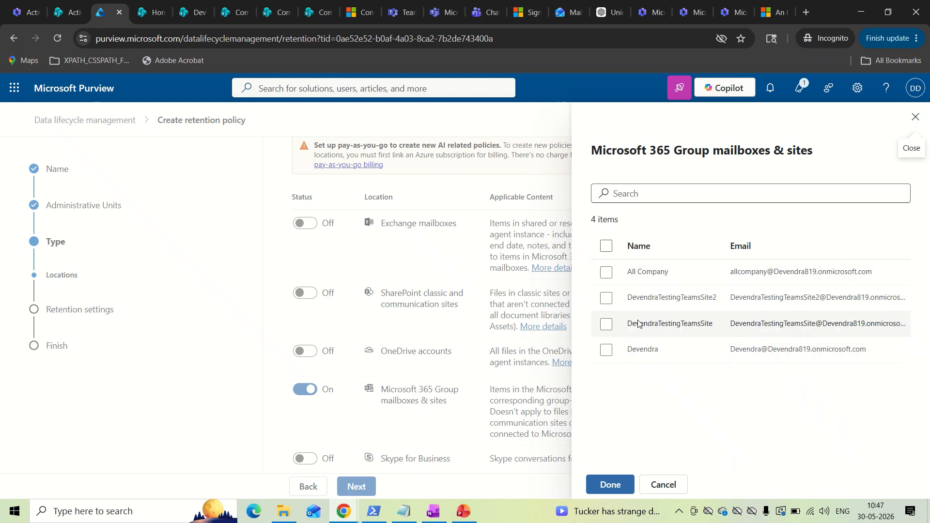
pyautogui.click(65, 16)
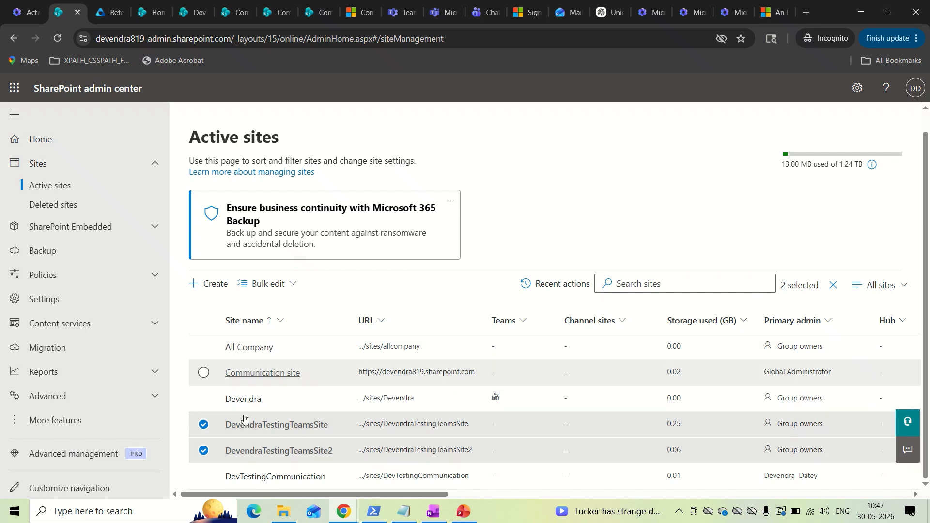
pyautogui.click(111, 14)
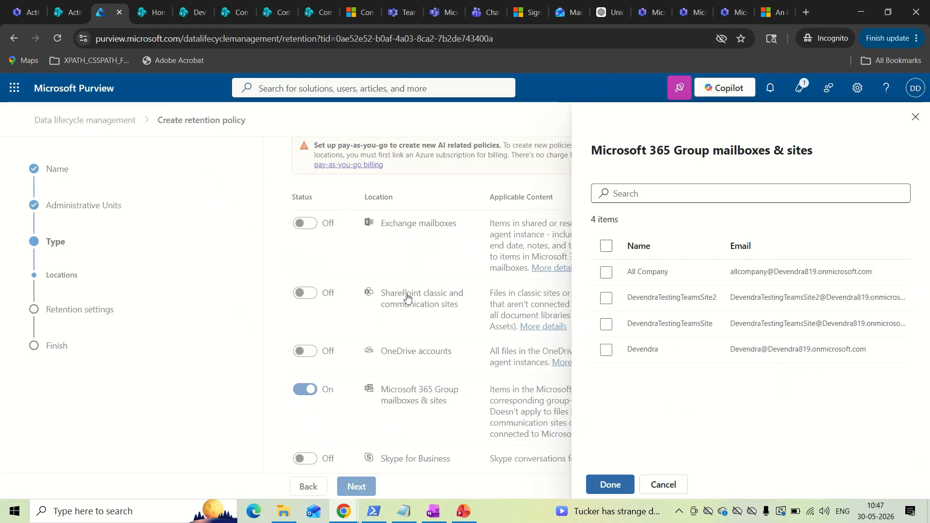
pyautogui.click(680, 490)
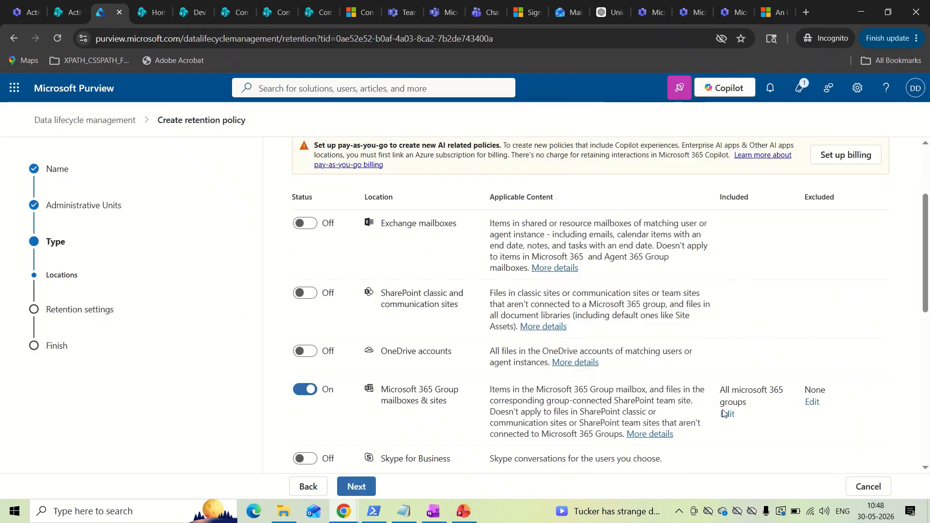
# Recheck the included and excluded scope of the Microsoft 365 Group location, and deselect the testing site ending in 2 in SharePoint's active sites
pyautogui.scroll(-3, 734, 339)
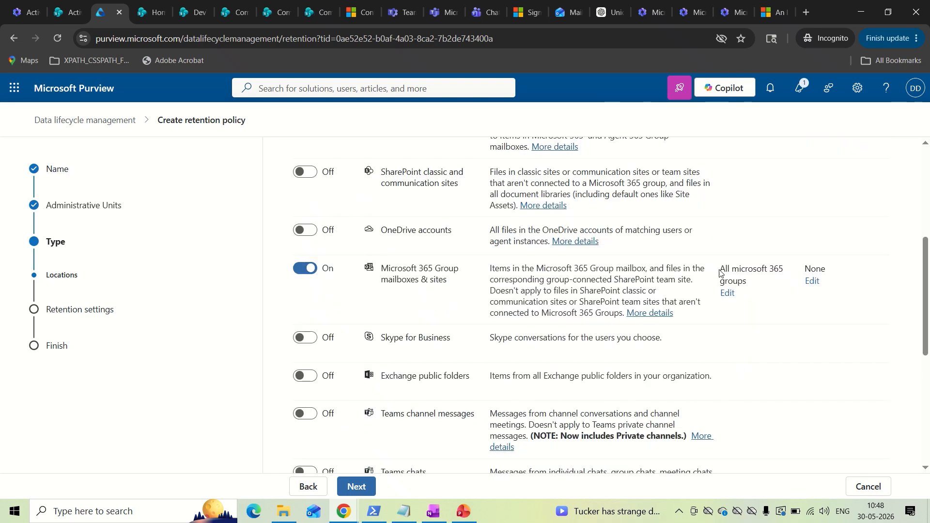
pyautogui.moveTo(720, 272); pyautogui.dragTo(777, 286)
pyautogui.click(769, 297)
pyautogui.scroll(1, 772, 321)
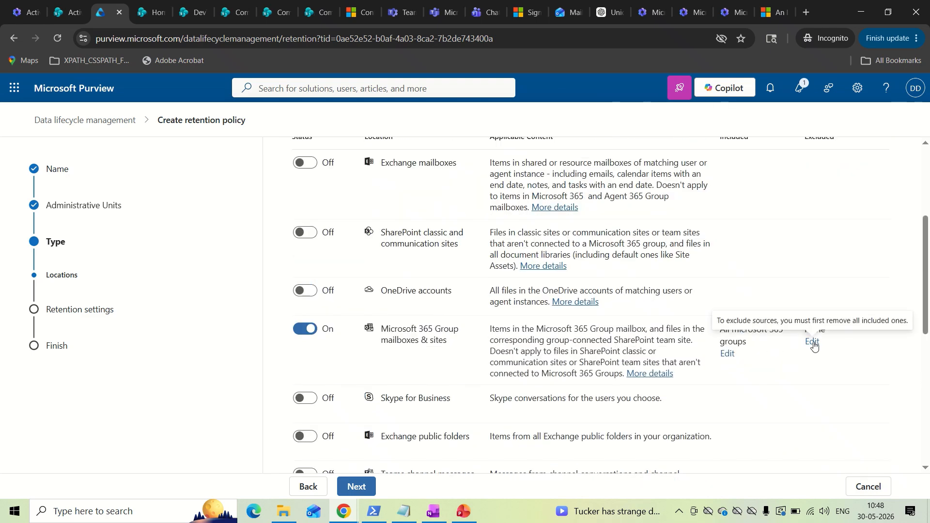
pyautogui.click(66, 14)
pyautogui.click(205, 448)
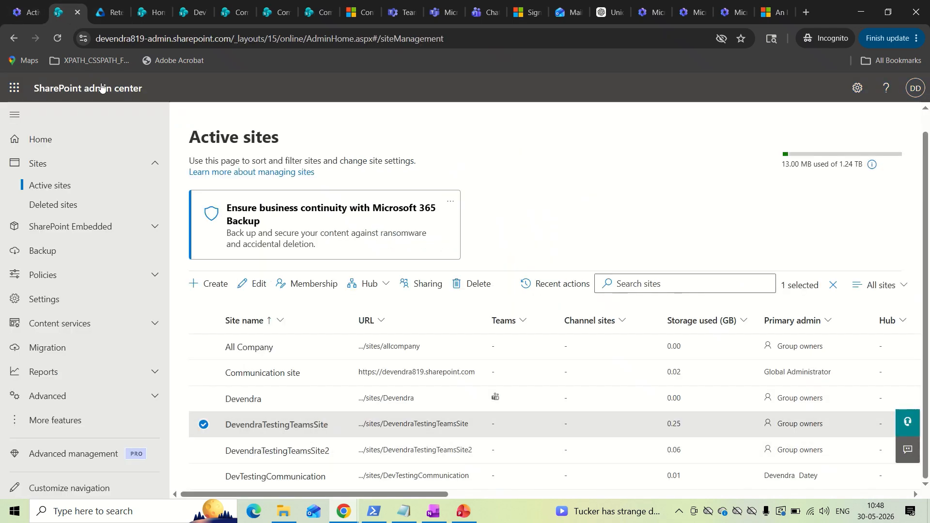
# Return to Microsoft Purview and examine the groups available for exclusion from Microsoft 365 Group mailboxes & sites, closing the list without selecting any
pyautogui.click(109, 17)
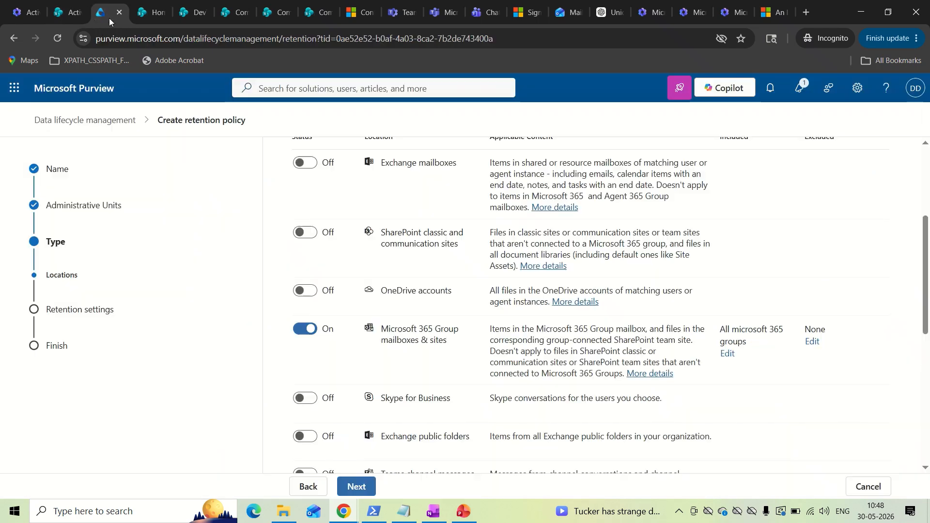
pyautogui.click(811, 342)
pyautogui.click(654, 194)
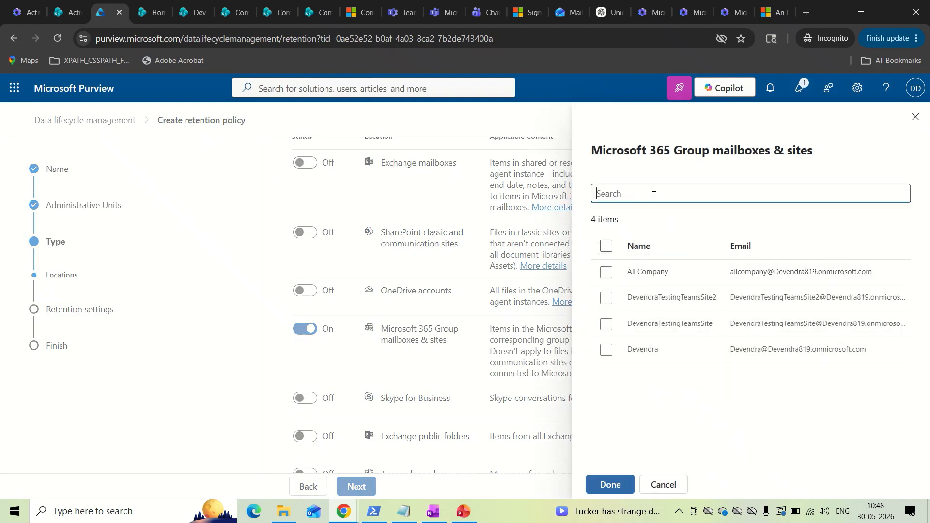
pyautogui.click(915, 118)
pyautogui.click(813, 345)
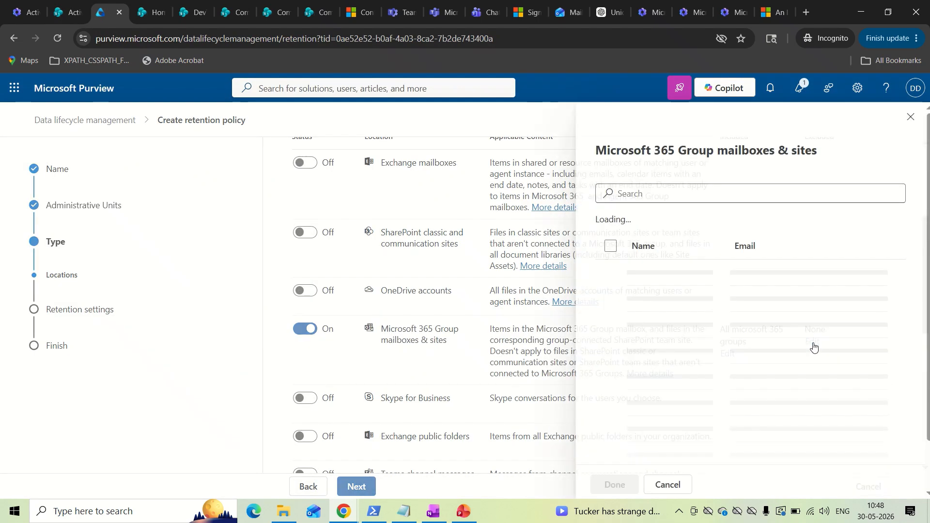
pyautogui.click(660, 191)
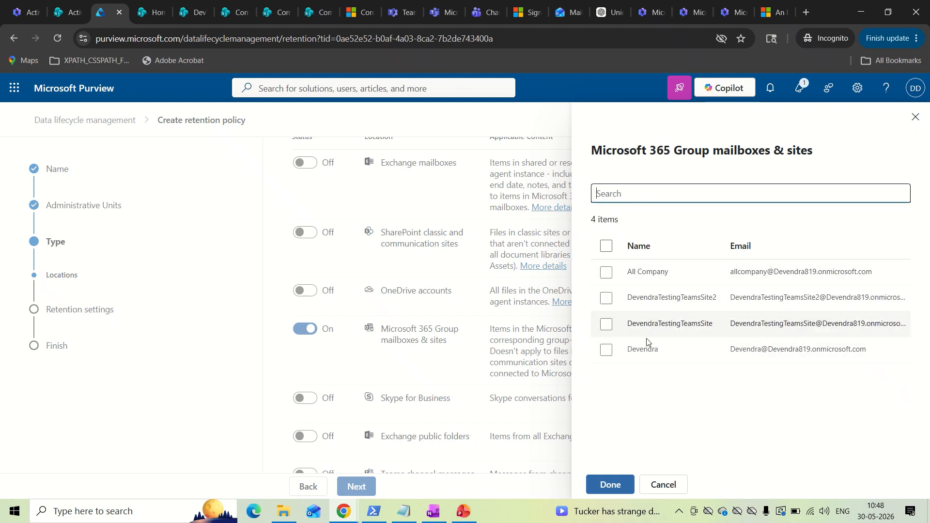
pyautogui.click(919, 121)
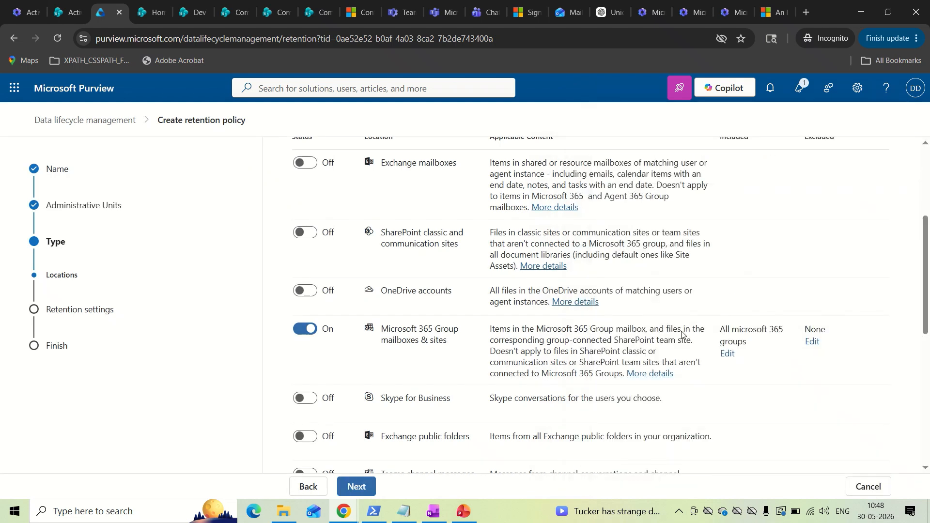
pyautogui.scroll(-3, 346, 377)
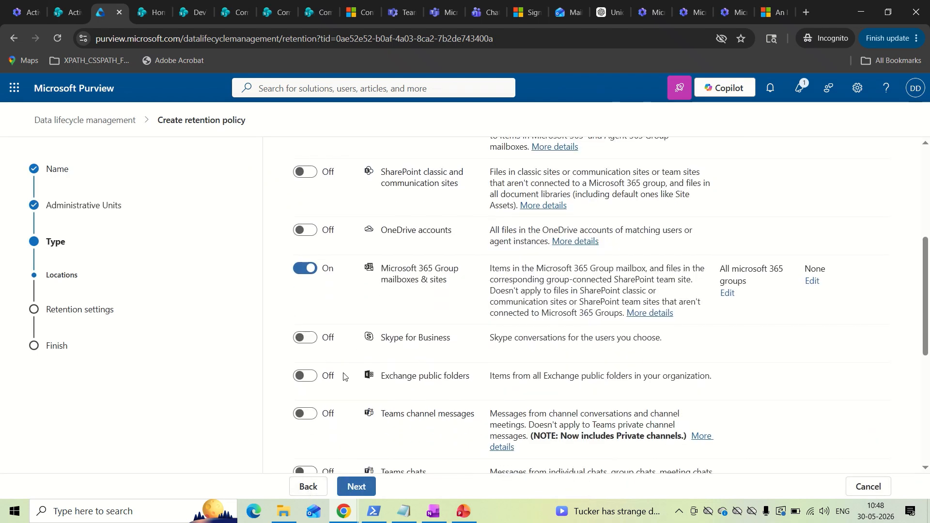
# Accept Microsoft 365 Group mailboxes & sites as the policy location, and check the period choices in the retention settings
pyautogui.click(363, 487)
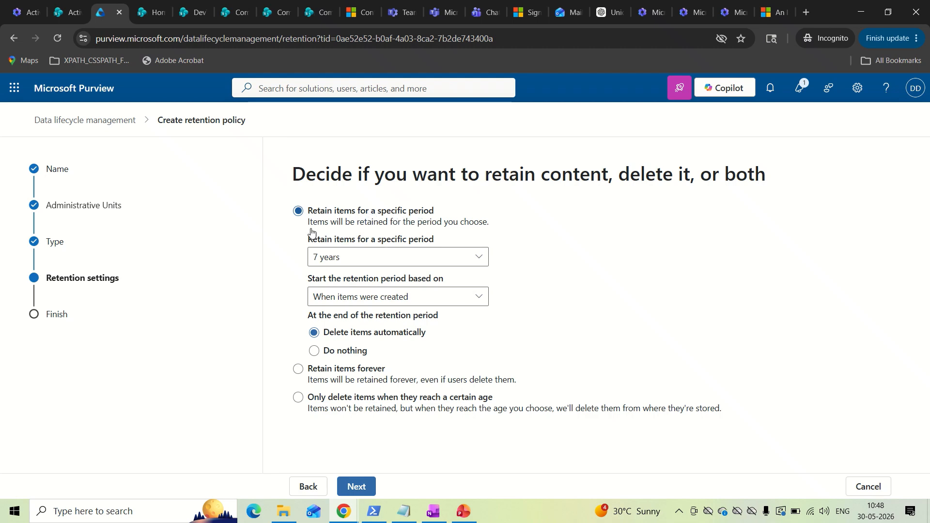
pyautogui.click(477, 260)
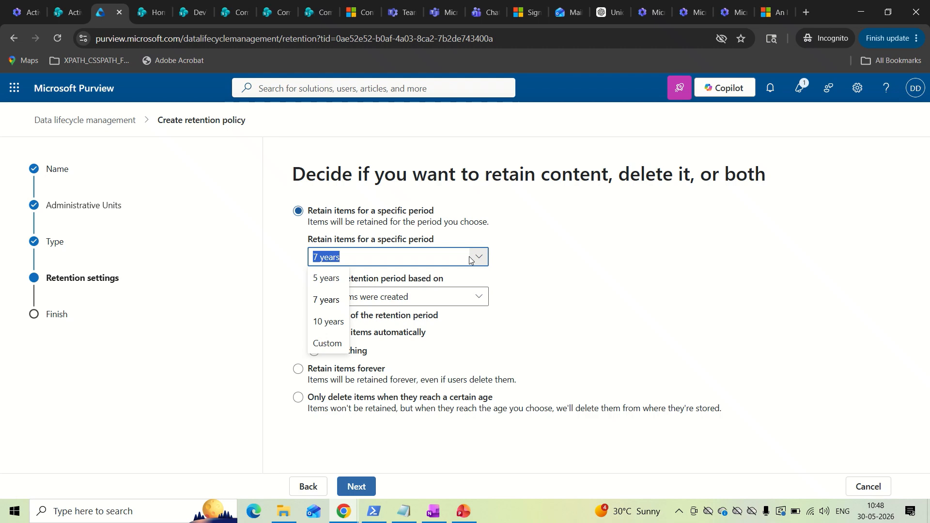
pyautogui.click(603, 268)
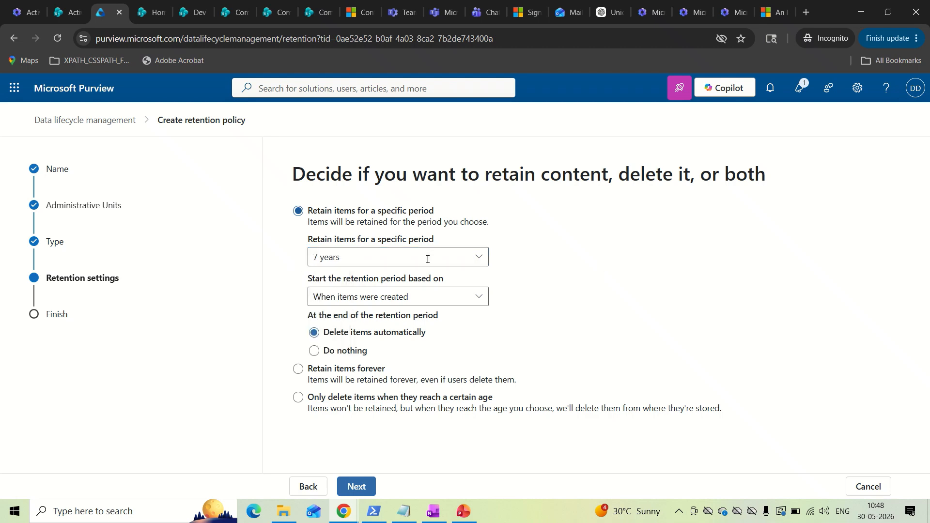
# Try the Custom retention period, and set the period back to 7 years
pyautogui.click(478, 256)
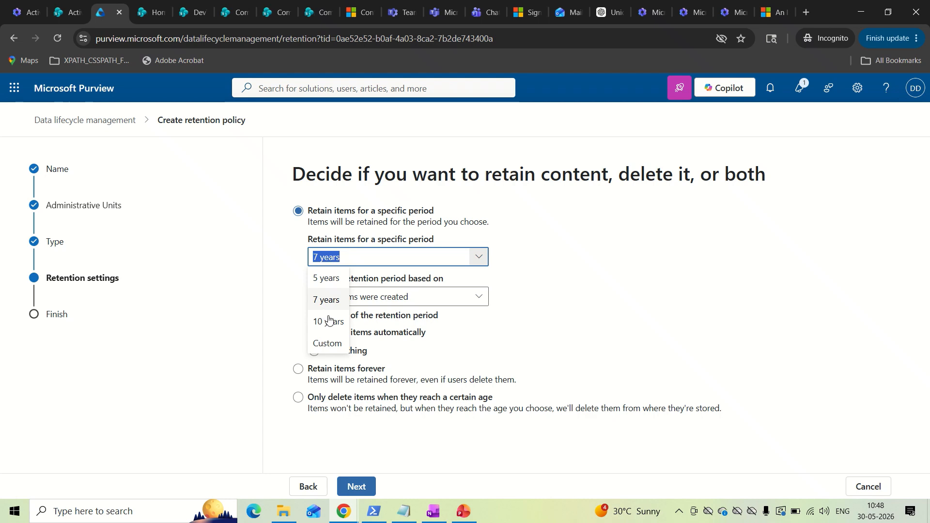
pyautogui.click(329, 345)
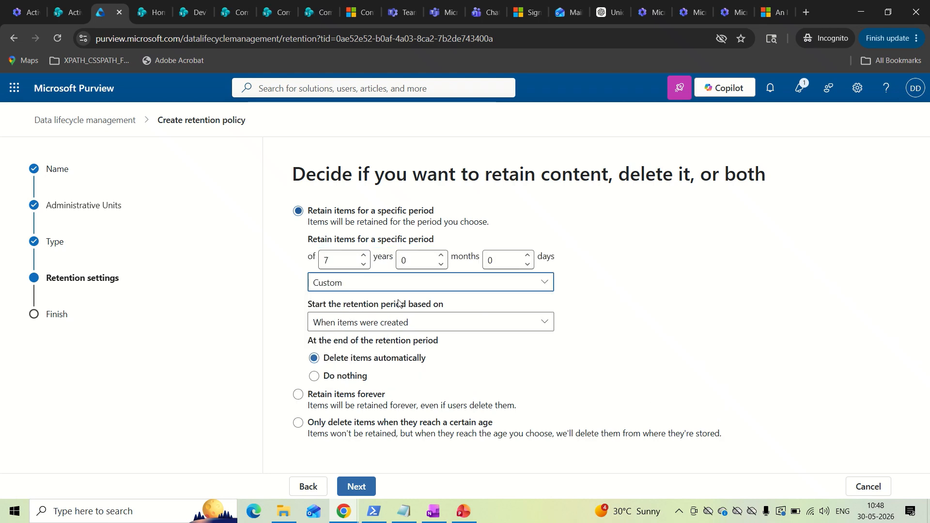
pyautogui.click(665, 289)
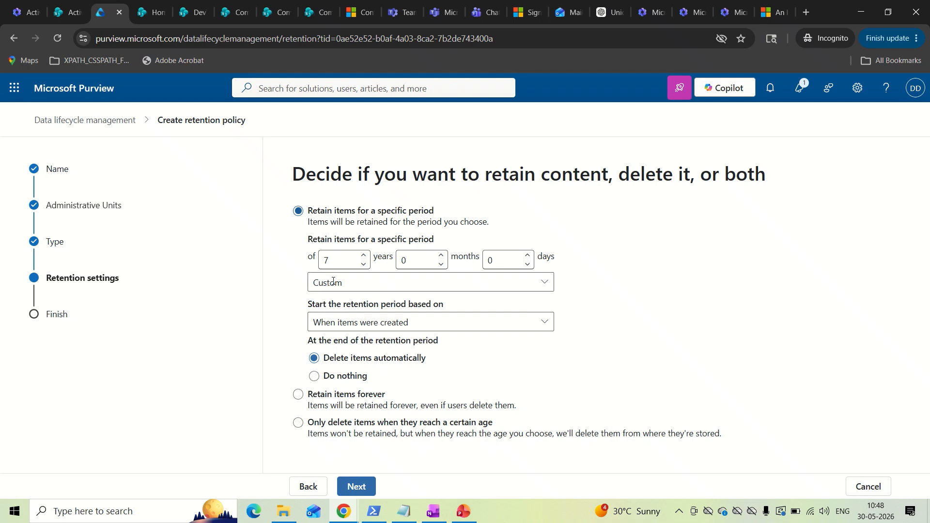
pyautogui.click(543, 282)
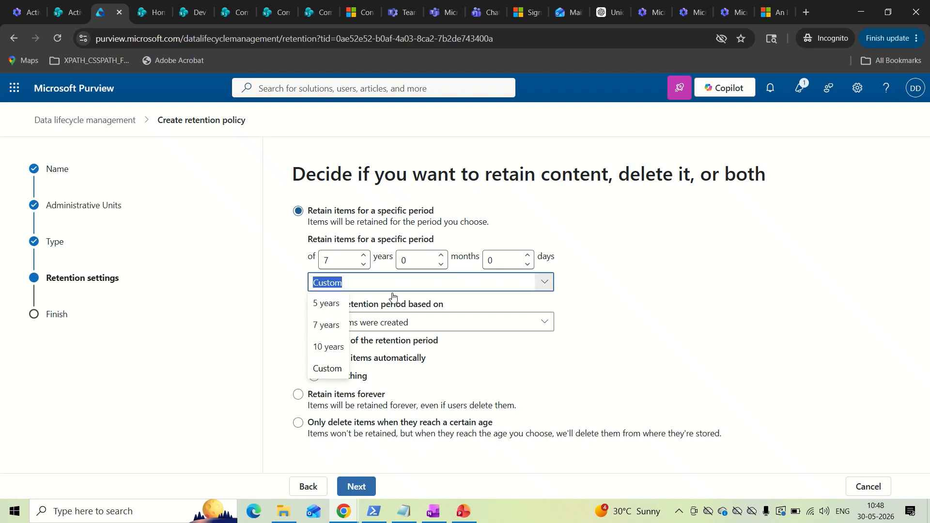
pyautogui.click(323, 326)
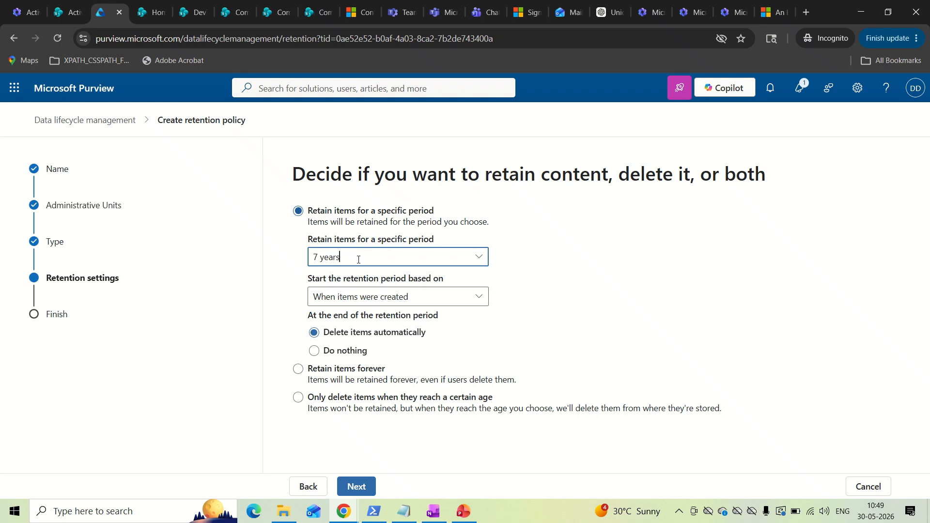
# Check the options for what the retention period start is based on, glancing at SharePoint's active sites in between
pyautogui.click(479, 297)
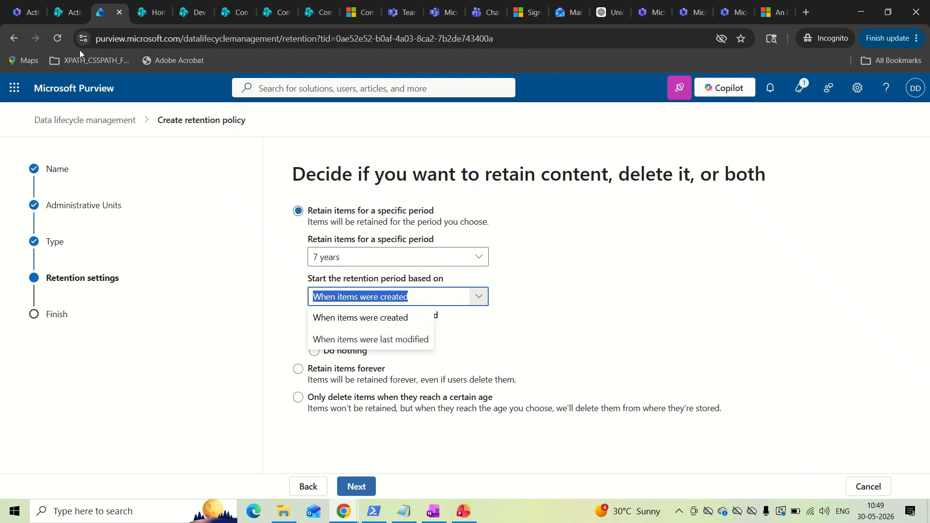
pyautogui.click(68, 14)
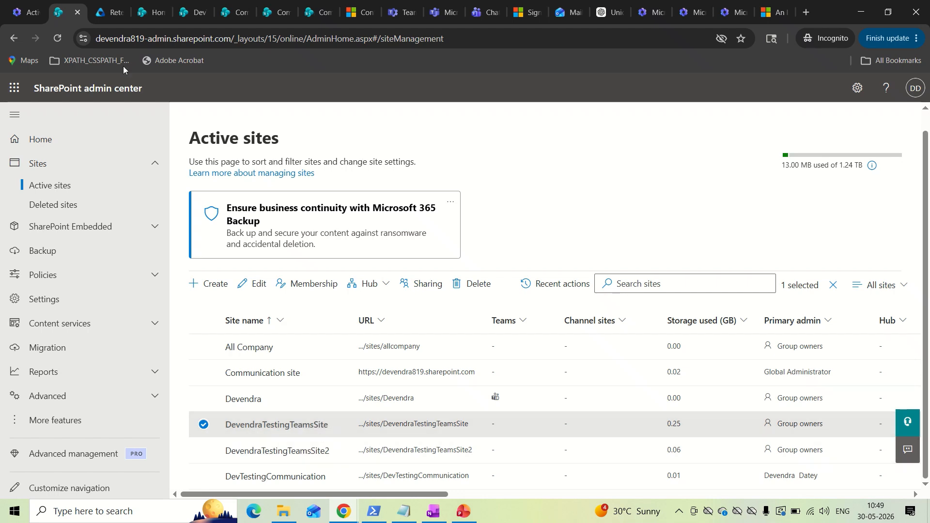
pyautogui.click(103, 17)
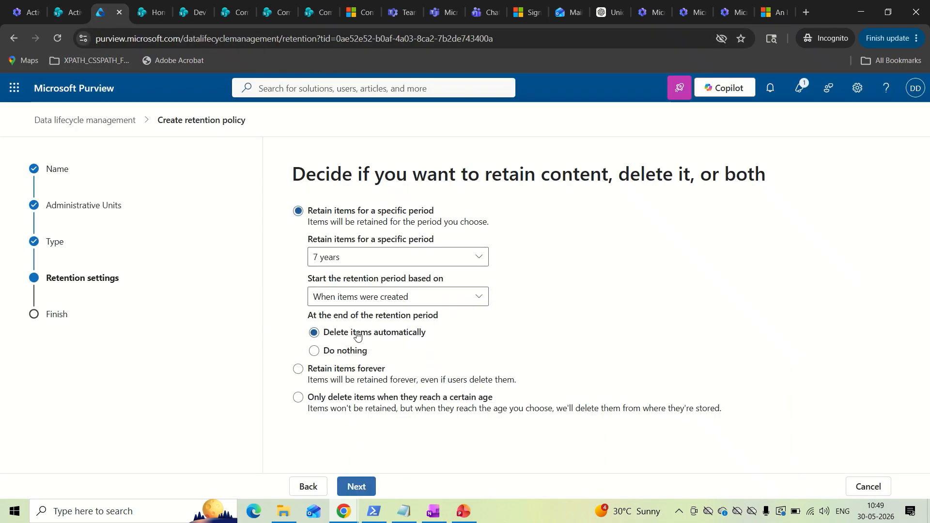
pyautogui.click(383, 299)
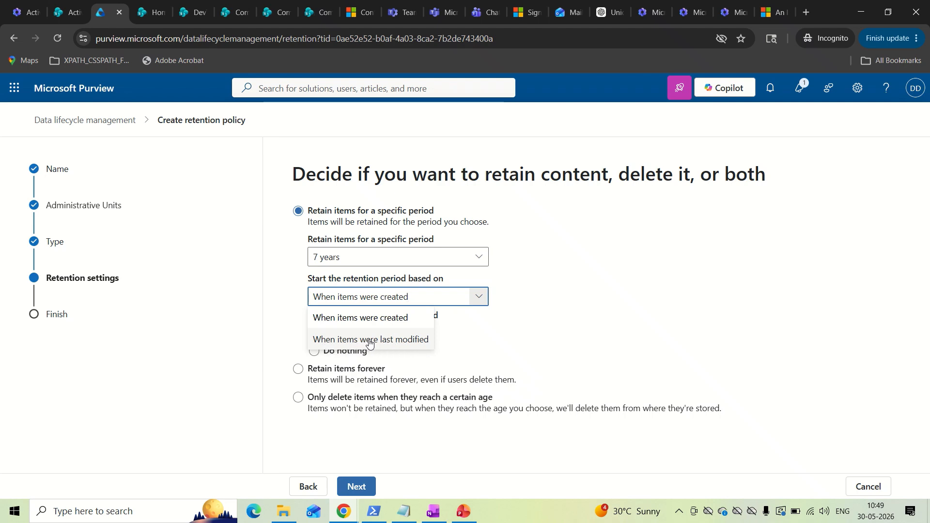
pyautogui.click(598, 330)
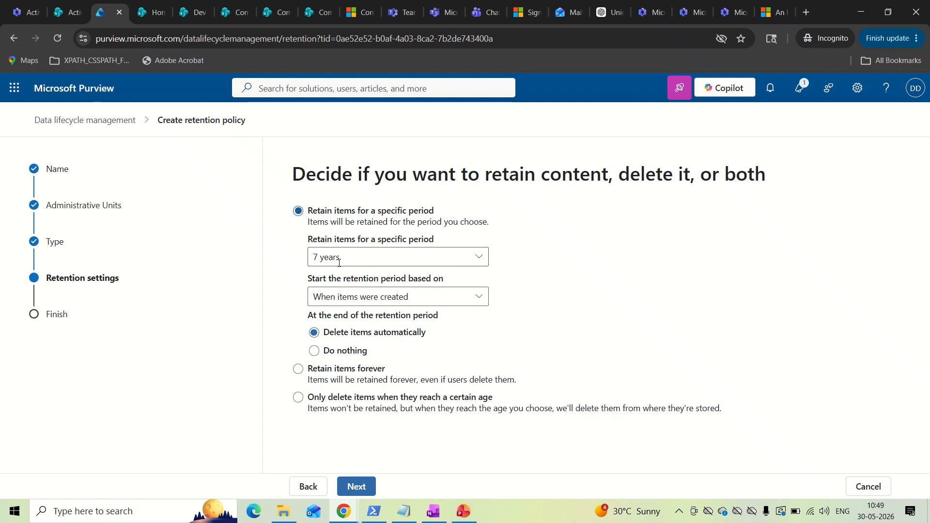
# Set the action at the end of the retention period to Do nothing, trying Retain items forever before returning to a specific period
pyautogui.click(345, 355)
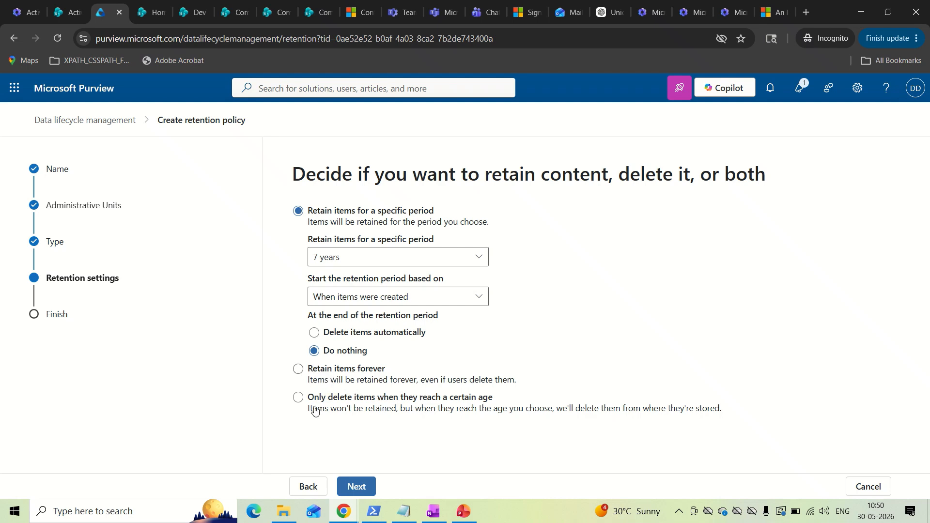
pyautogui.click(297, 371)
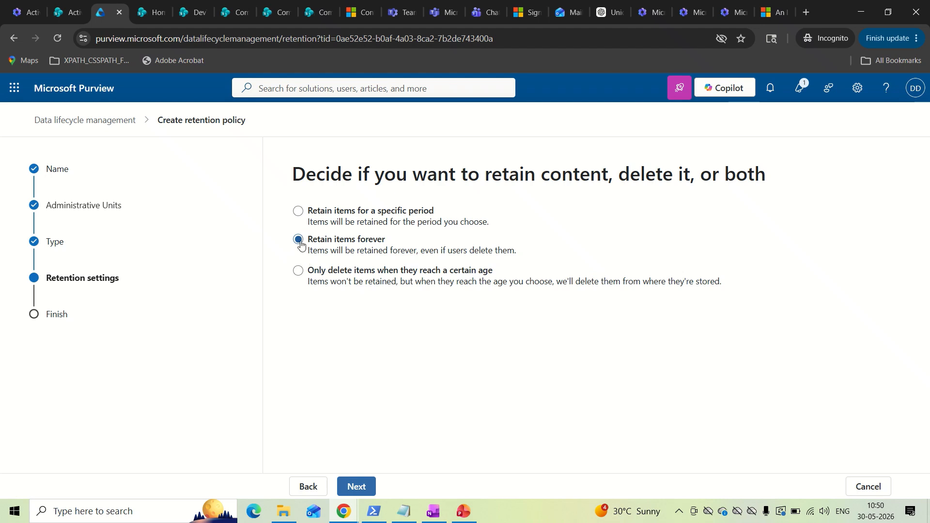
pyautogui.click(298, 212)
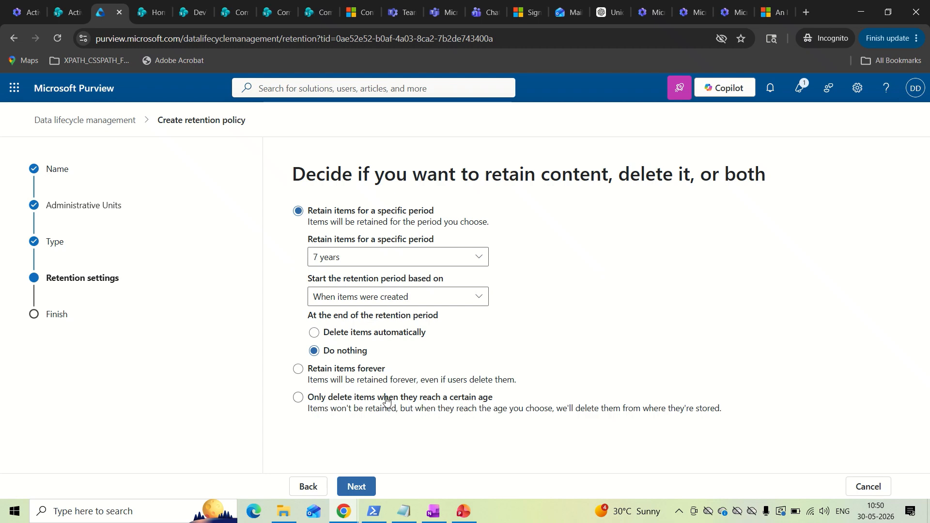
# Try only deleting items at a certain age, check its age and date-basis options, and return to retaining items for a specific period
pyautogui.click(299, 398)
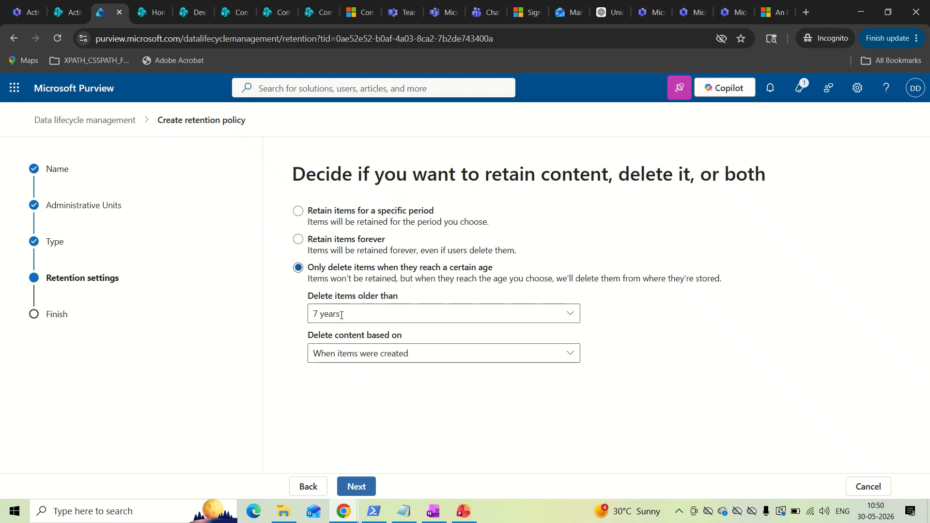
pyautogui.click(568, 318)
pyautogui.click(568, 318)
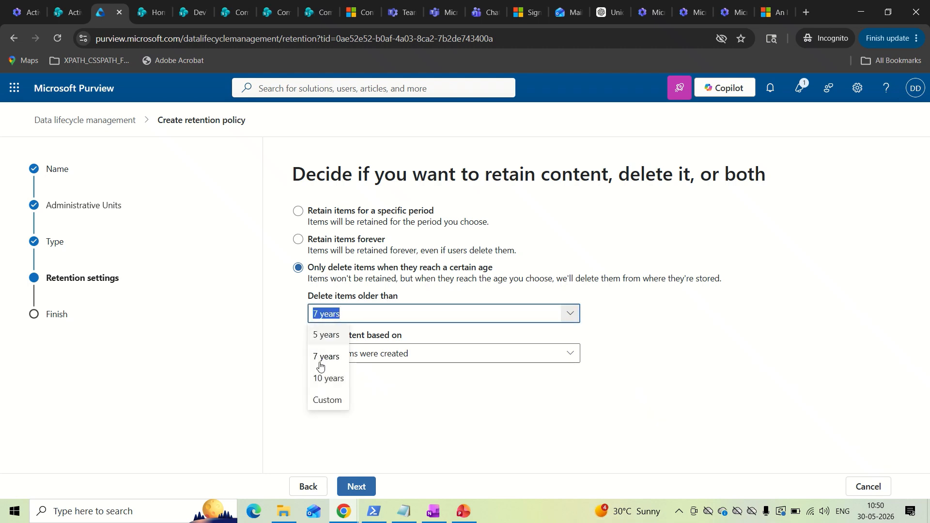
pyautogui.click(511, 391)
pyautogui.click(405, 396)
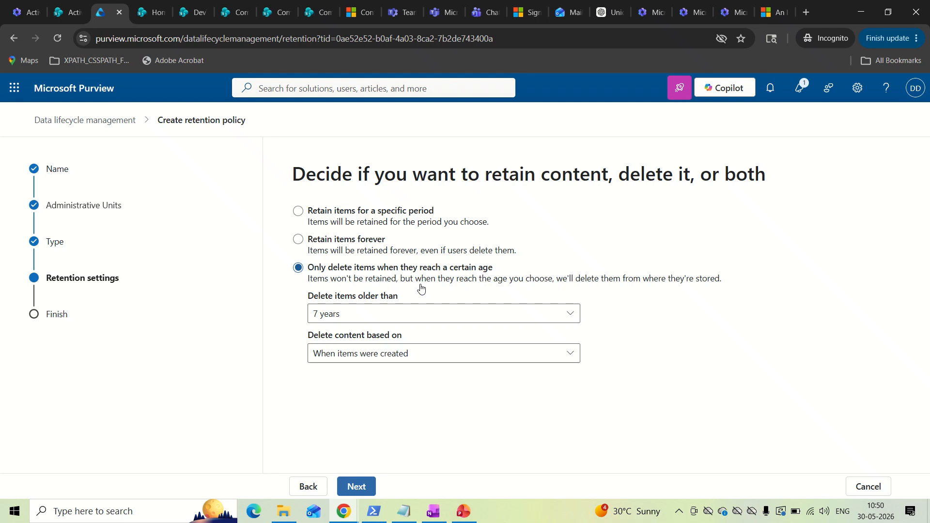
pyautogui.click(575, 363)
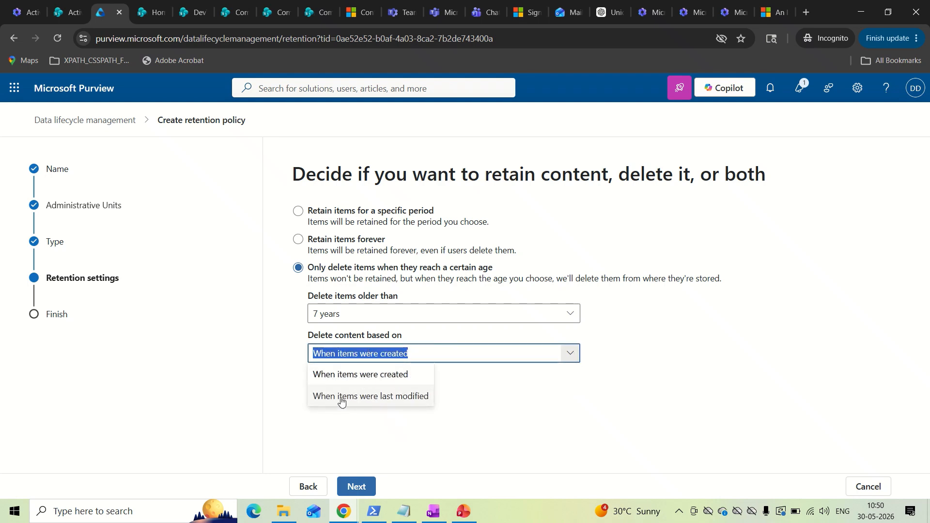
pyautogui.click(509, 398)
pyautogui.click(366, 383)
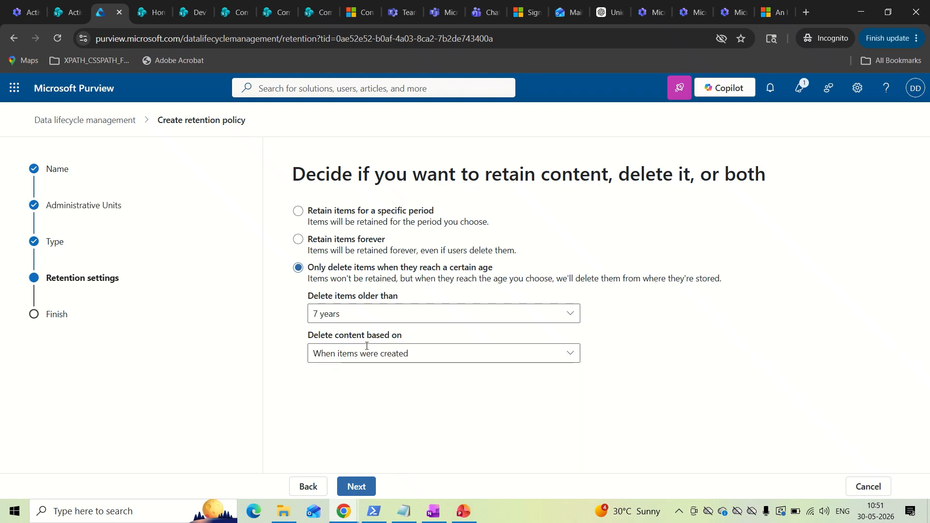
pyautogui.click(362, 212)
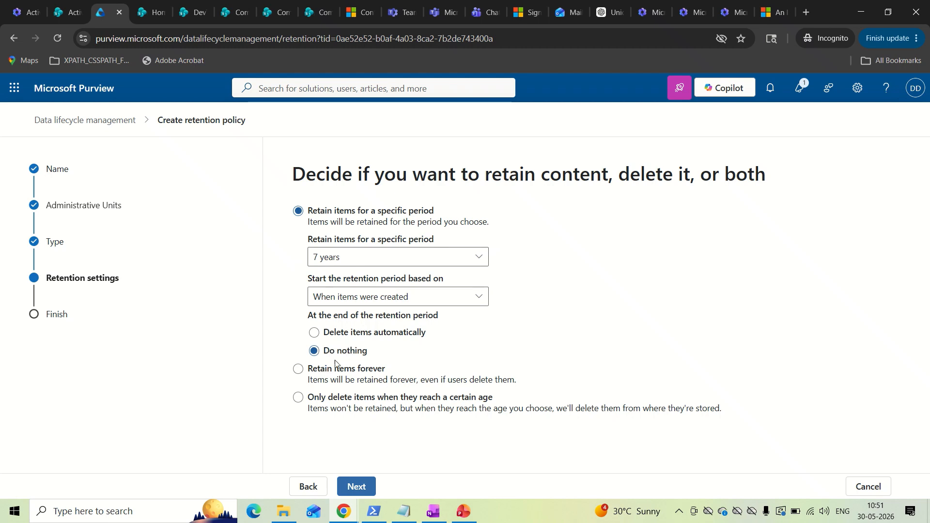
# Accept the retention settings, review them in the policy summary, and submit the retention policy
pyautogui.click(352, 484)
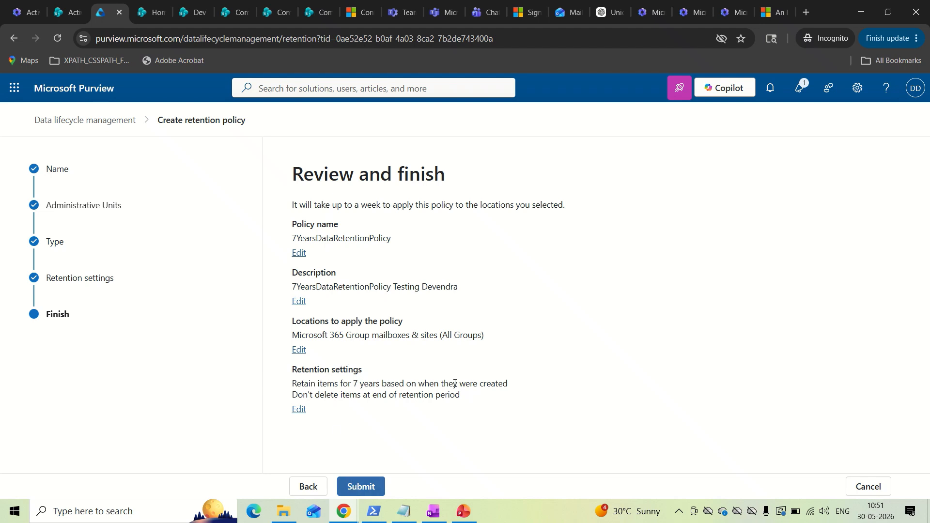
pyautogui.moveTo(440, 384); pyautogui.dragTo(509, 386)
pyautogui.click(318, 388)
pyautogui.moveTo(290, 395); pyautogui.dragTo(380, 394)
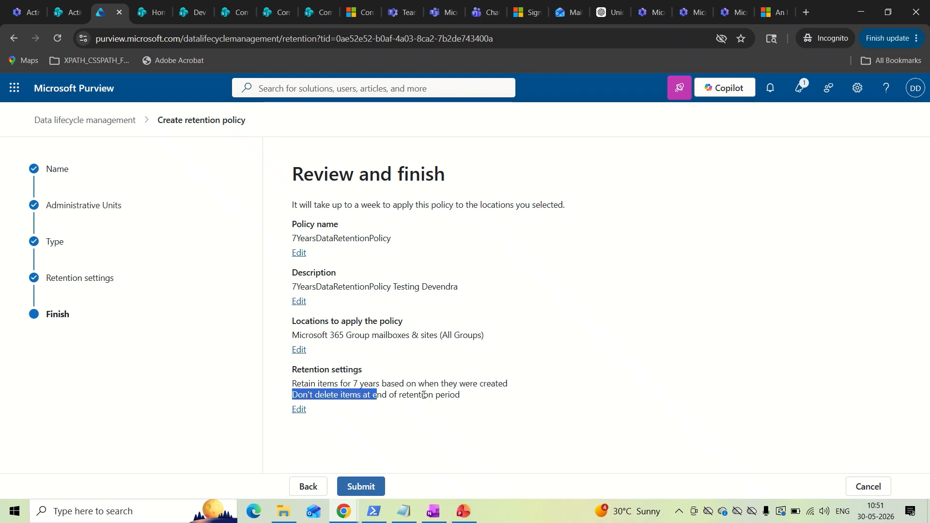
pyautogui.click(381, 398)
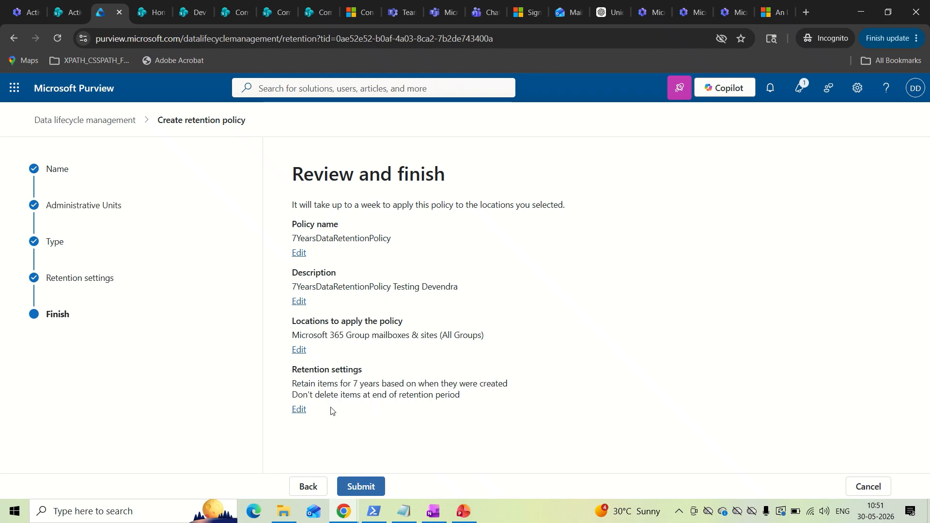
pyautogui.click(362, 486)
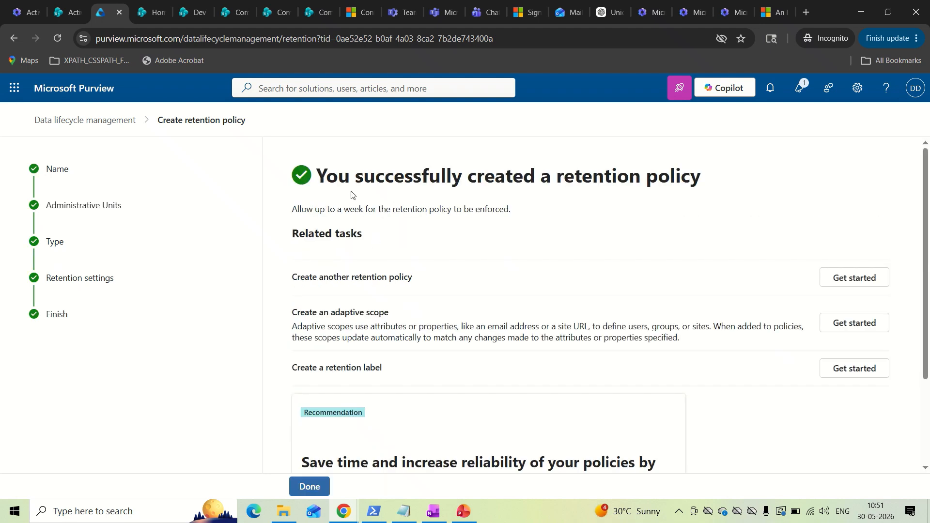
# Look over the related tasks, finish the policy wizard, and refresh the retention policies list
pyautogui.scroll(-3, 525, 228)
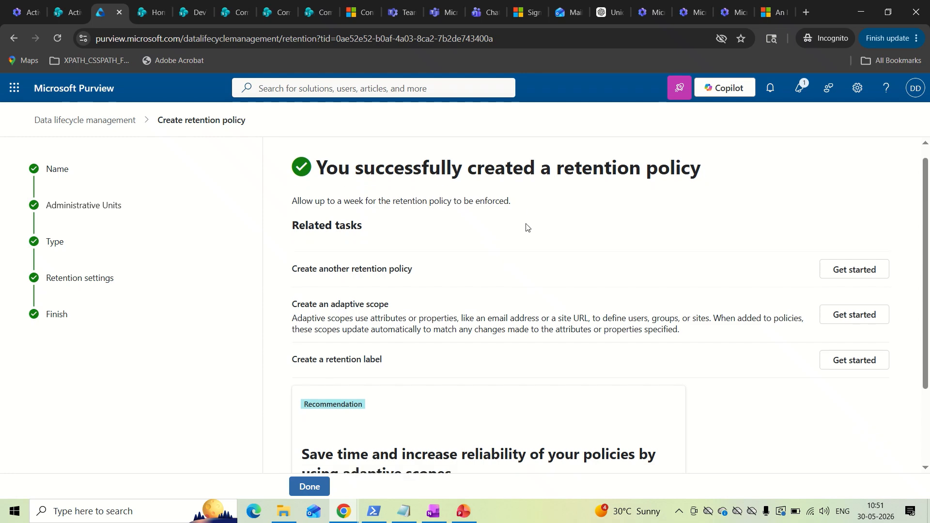
pyautogui.scroll(3, 400, 278)
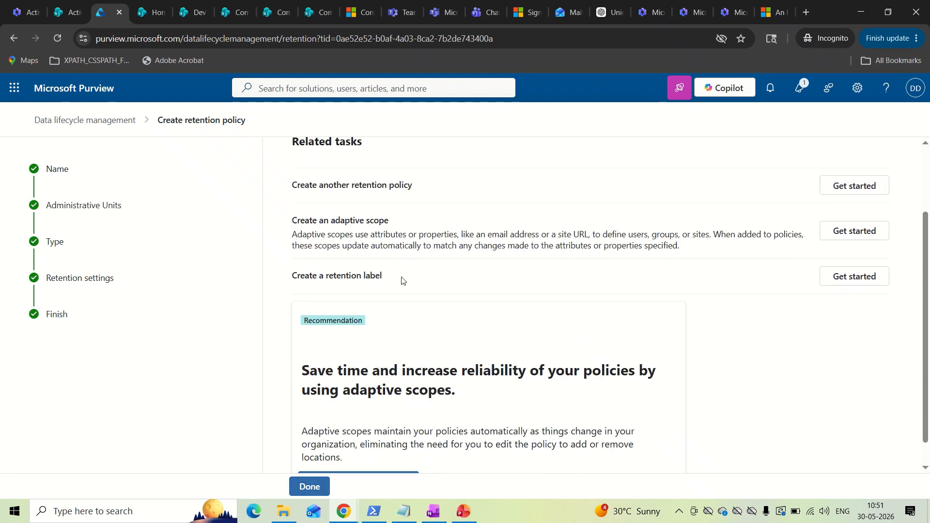
pyautogui.click(308, 488)
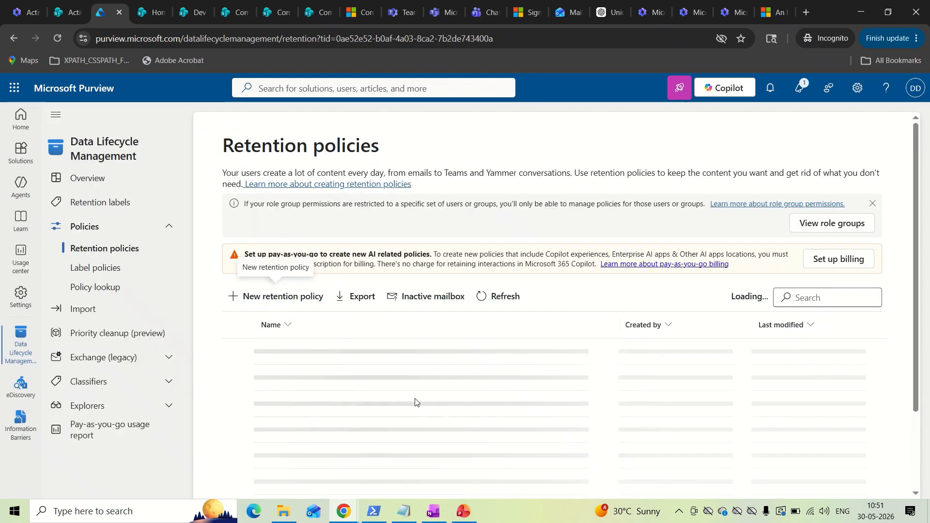
pyautogui.click(505, 296)
pyautogui.click(518, 298)
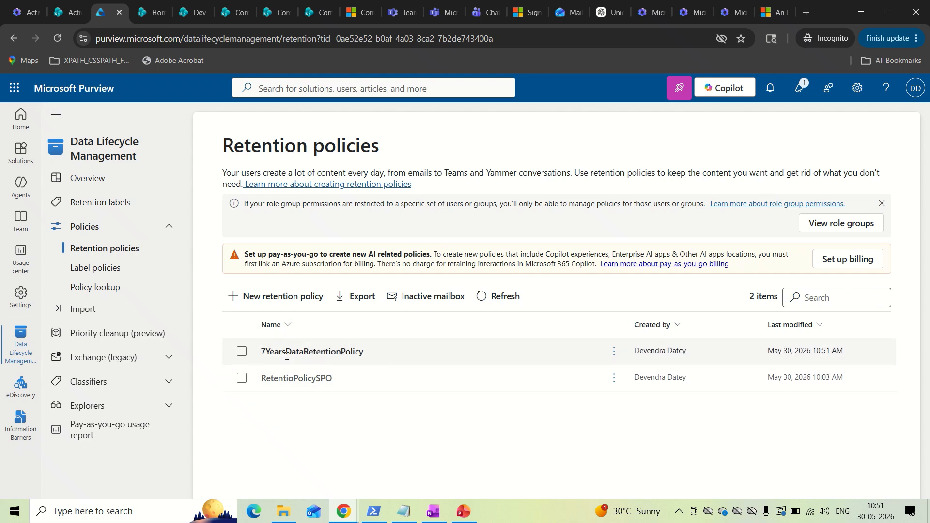
# Open the details of 7YearsDataRetentionPolicy, examine its status, and close the details
pyautogui.click(312, 357)
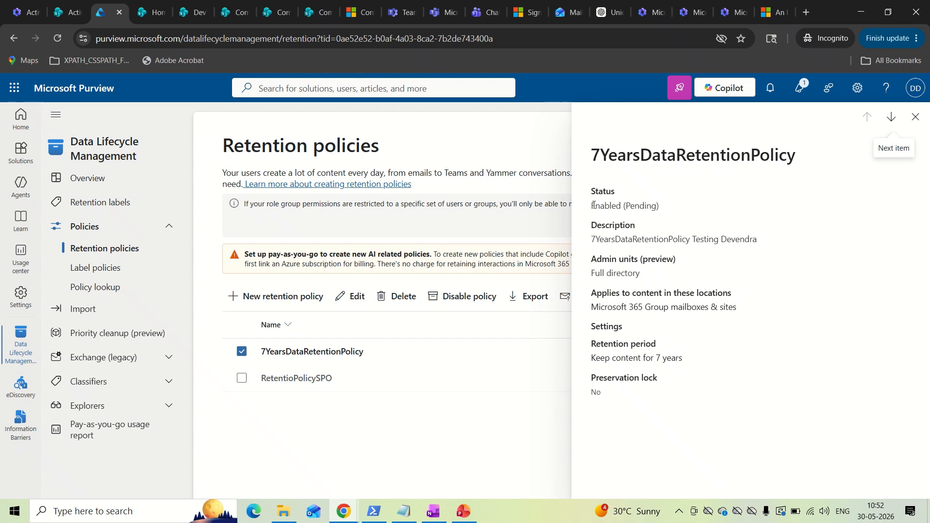
pyautogui.moveTo(593, 206); pyautogui.dragTo(664, 213)
pyautogui.click(592, 209)
pyautogui.moveTo(624, 205); pyautogui.dragTo(667, 210)
pyautogui.click(672, 211)
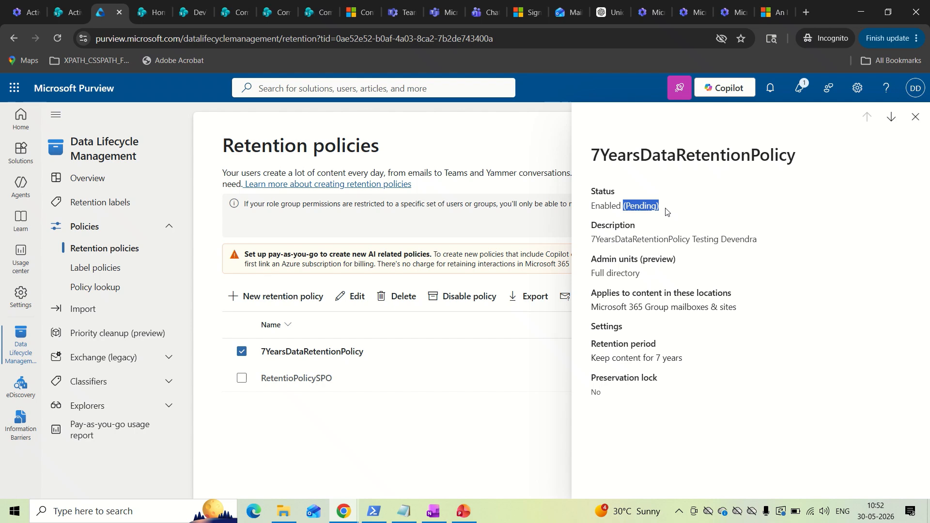
pyautogui.click(648, 204)
pyautogui.moveTo(624, 206); pyautogui.dragTo(664, 212)
pyautogui.click(625, 204)
pyautogui.click(663, 219)
pyautogui.moveTo(593, 205); pyautogui.dragTo(670, 213)
pyautogui.click(641, 207)
pyautogui.moveTo(592, 208); pyautogui.dragTo(678, 214)
pyautogui.click(631, 214)
pyautogui.click(915, 116)
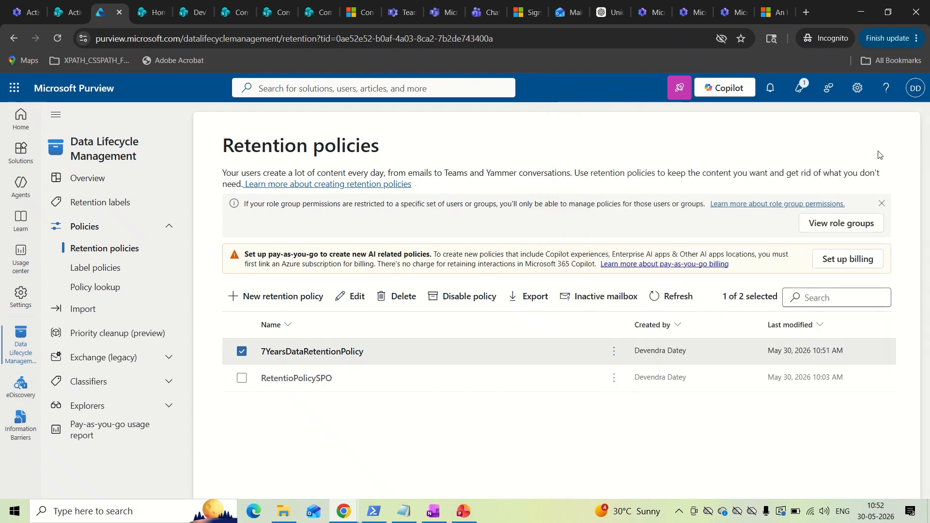
# Open the details of RetentioPolicySPO, check its status for comparison, and close the details
pyautogui.click(310, 378)
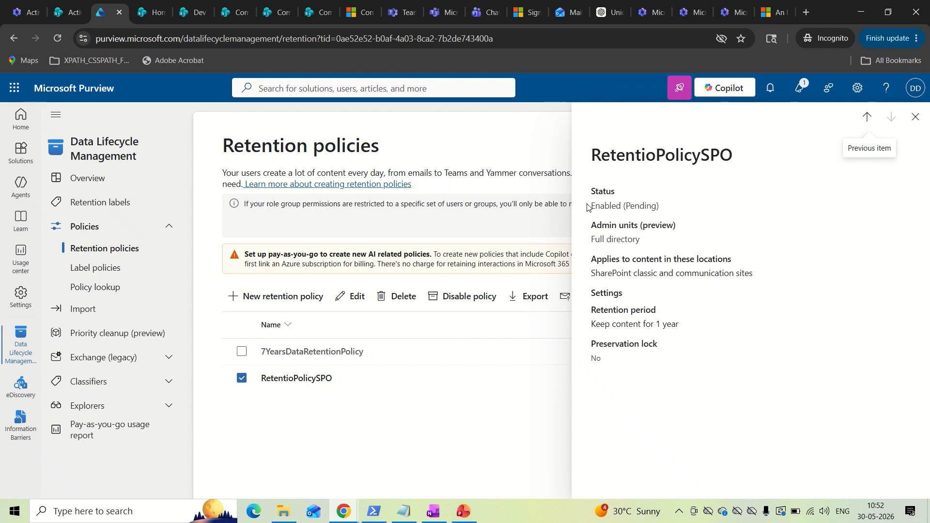
pyautogui.moveTo(587, 206); pyautogui.dragTo(678, 209)
pyautogui.click(627, 207)
pyautogui.click(915, 117)
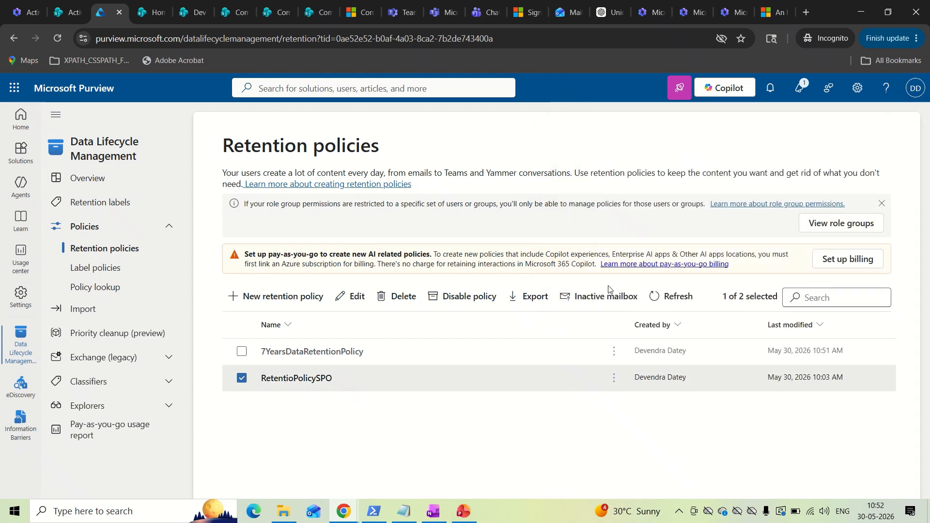
# Recheck the status of 7YearsDataRetentionPolicy in its details and close them
pyautogui.click(369, 350)
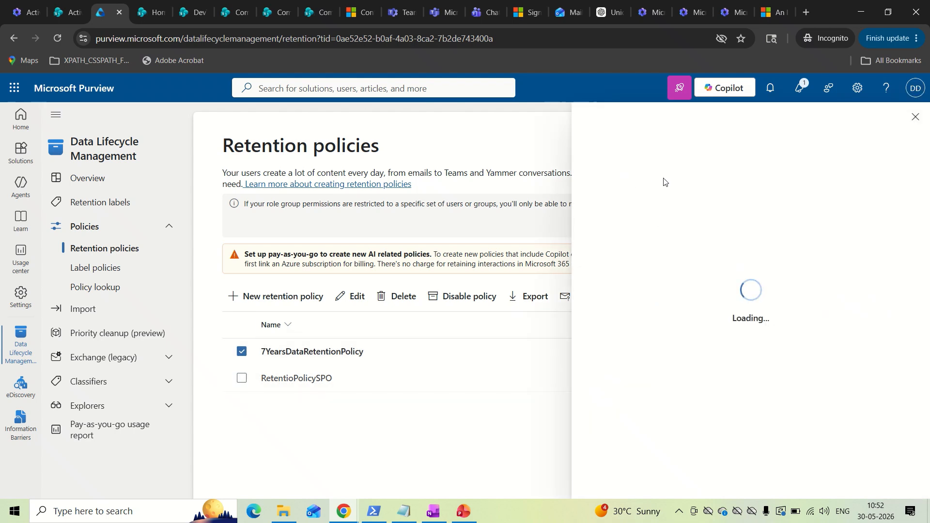
pyautogui.moveTo(624, 204); pyautogui.dragTo(672, 209)
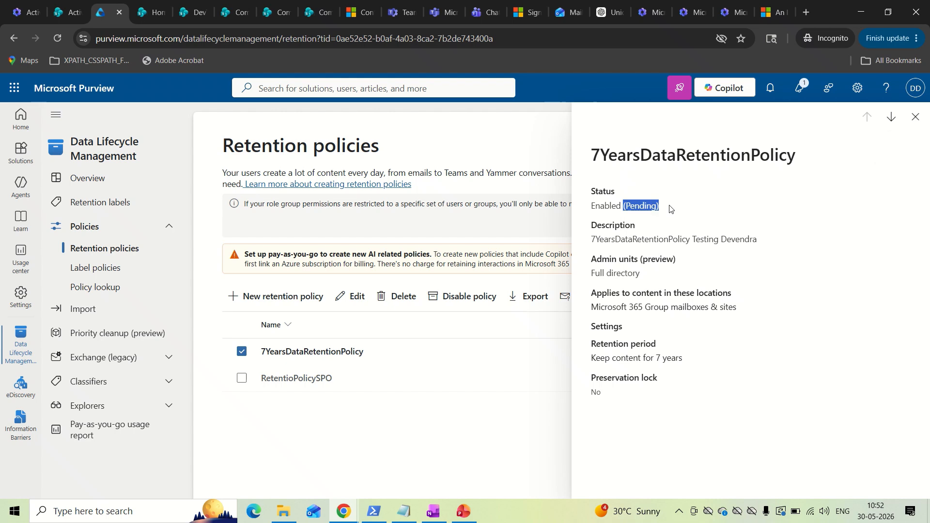
pyautogui.click(672, 210)
pyautogui.click(916, 117)
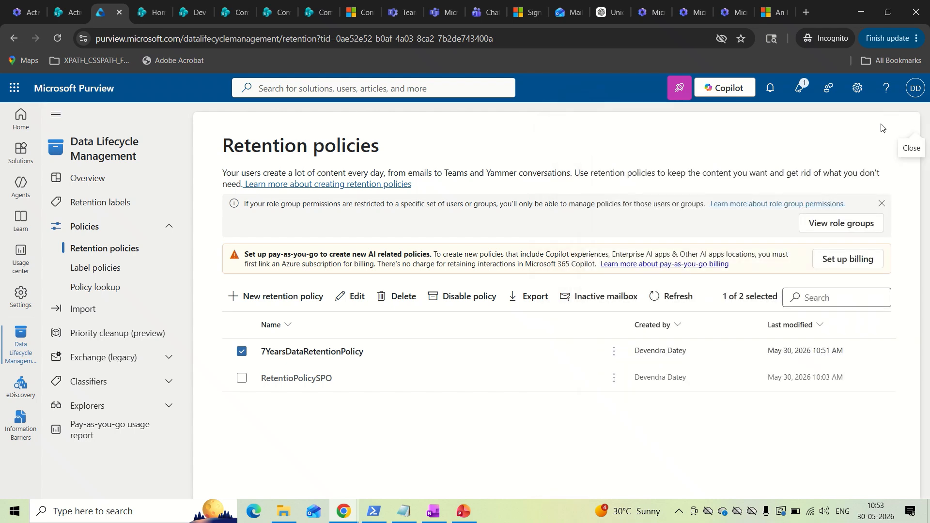
# Review the description, admin units, locations and retention period in the 7YearsDataRetentionPolicy details, and close them
pyautogui.click(325, 354)
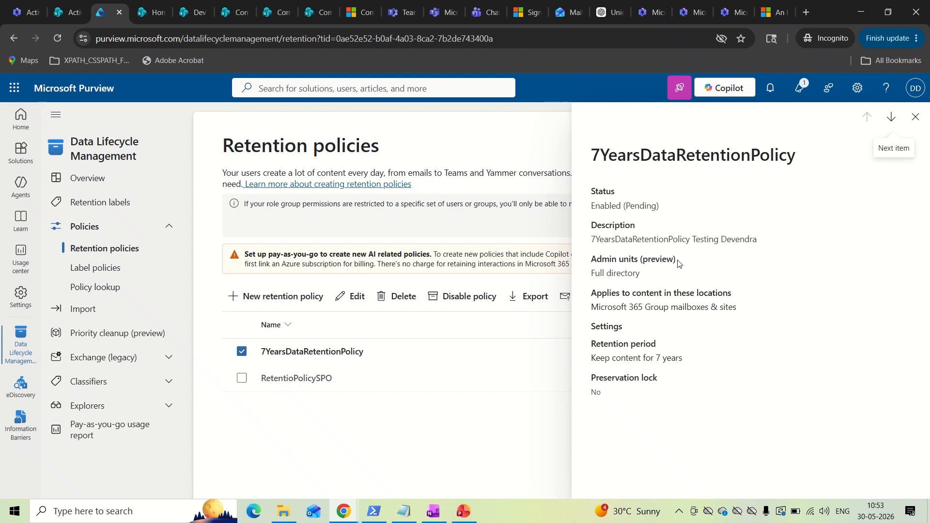
pyautogui.moveTo(585, 239); pyautogui.dragTo(795, 246)
pyautogui.click(617, 268)
pyautogui.moveTo(593, 308)
pyautogui.mouseDown()
pyautogui.moveTo(691, 307)
pyautogui.moveTo(612, 307)
pyautogui.mouseUp()
pyautogui.click(614, 302)
pyautogui.moveTo(593, 359); pyautogui.dragTo(696, 364)
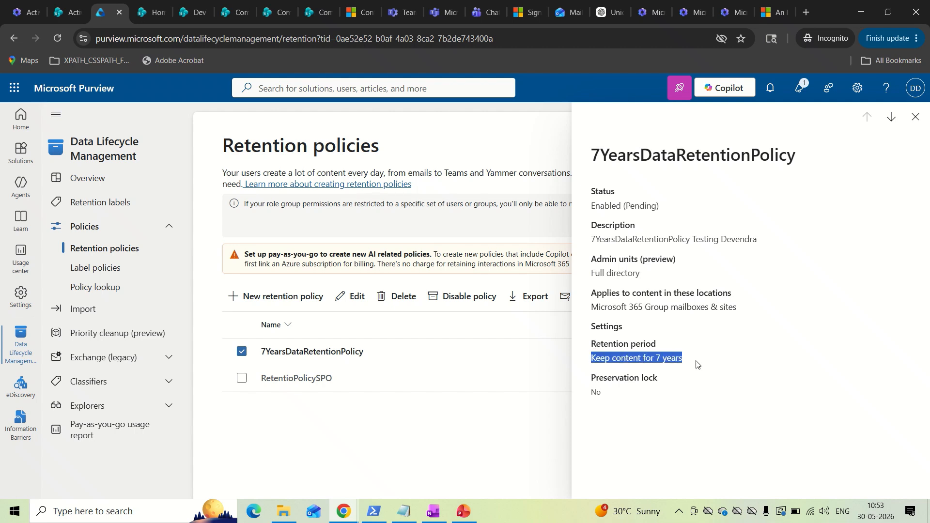
pyautogui.click(915, 117)
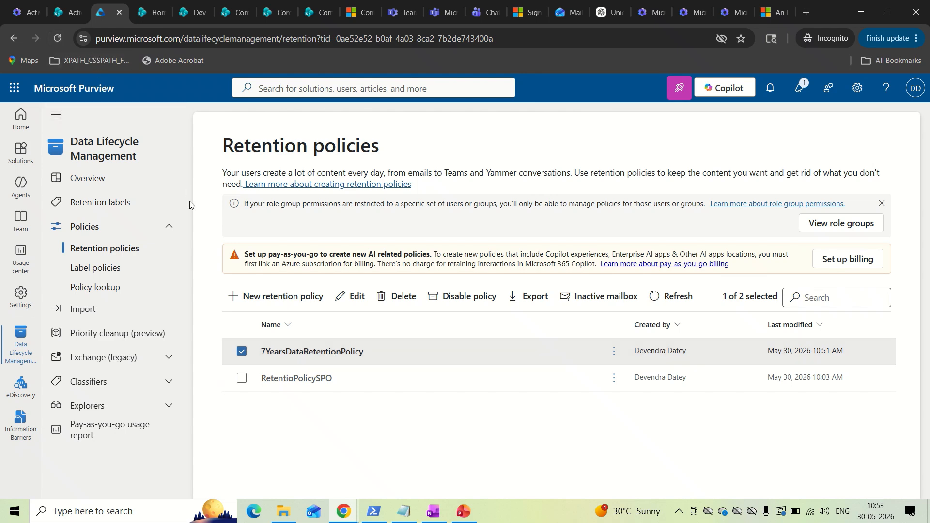
# Switch to the SharePoint admin center, reload the active sites, and open the details of DevendraTestingTeamsSite
pyautogui.click(62, 15)
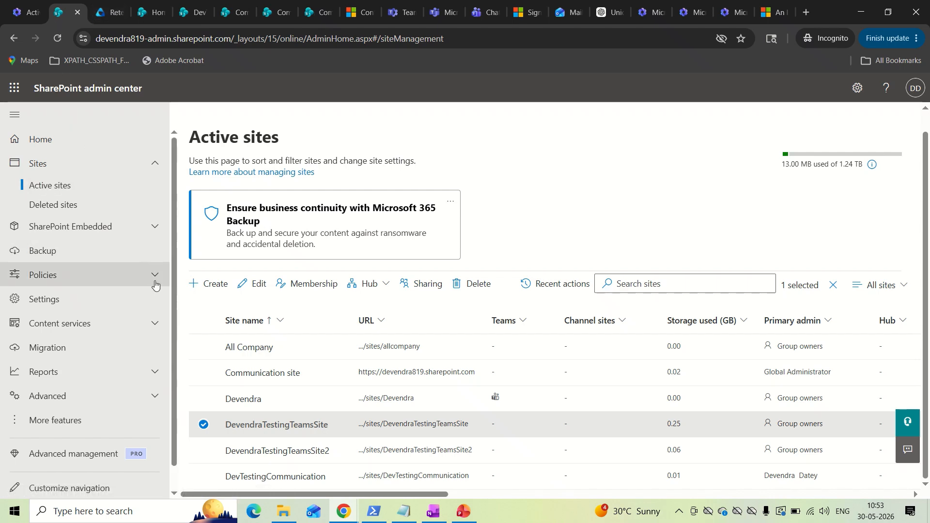
pyautogui.click(58, 39)
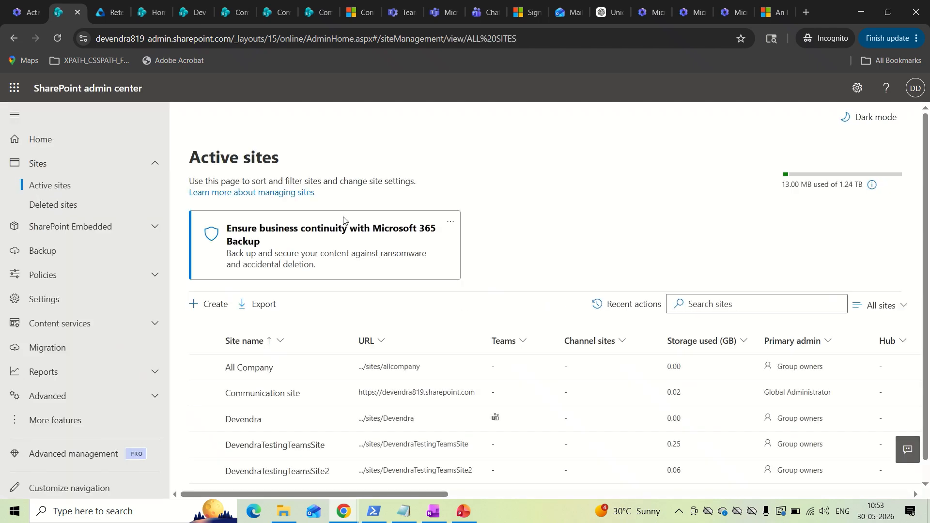
pyautogui.scroll(-1, 344, 221)
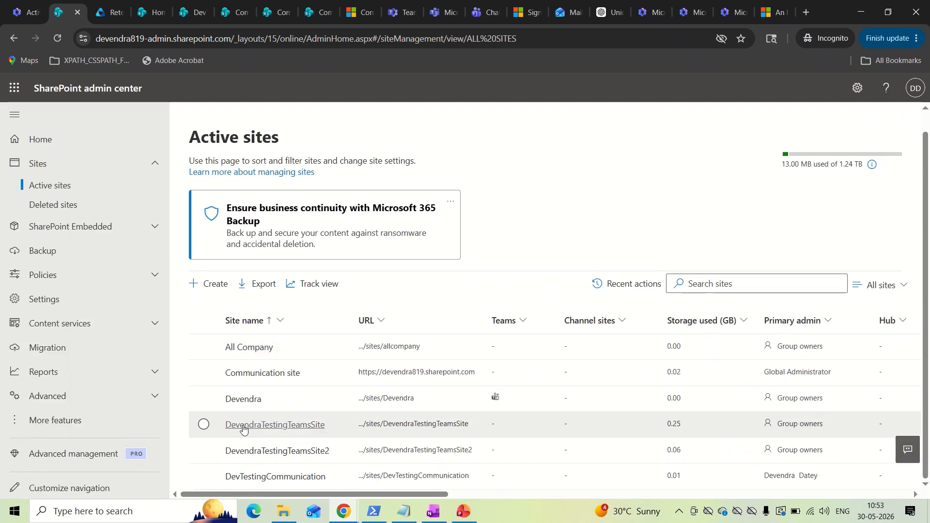
pyautogui.click(243, 426)
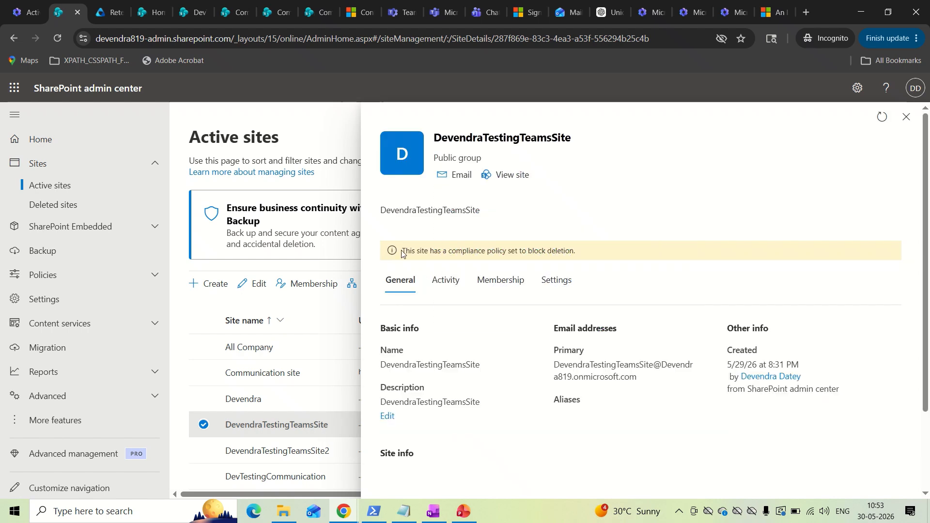
# Read the compliance policy notice in the DevendraTestingTeamsSite details, look over the site information, and close the details
pyautogui.moveTo(402, 251); pyautogui.dragTo(595, 253)
pyautogui.click(444, 251)
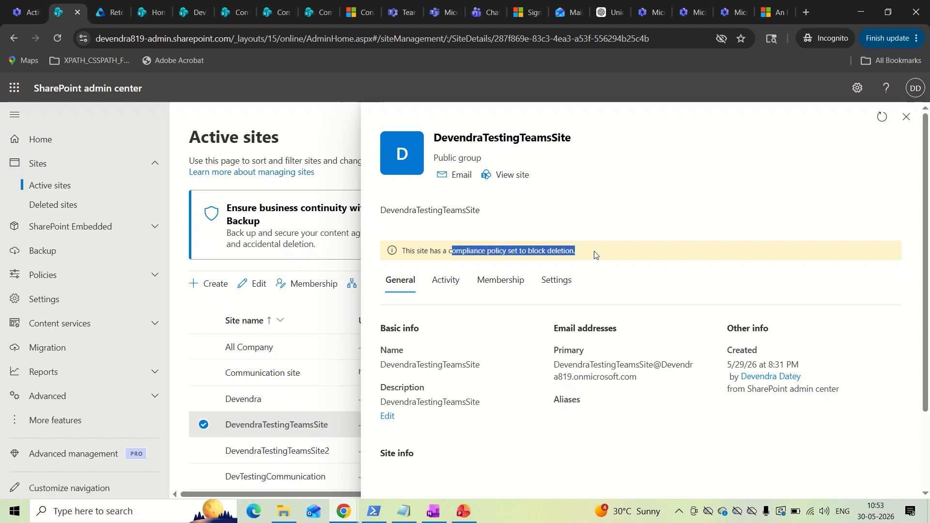
pyautogui.moveTo(526, 251); pyautogui.dragTo(590, 253)
pyautogui.click(586, 254)
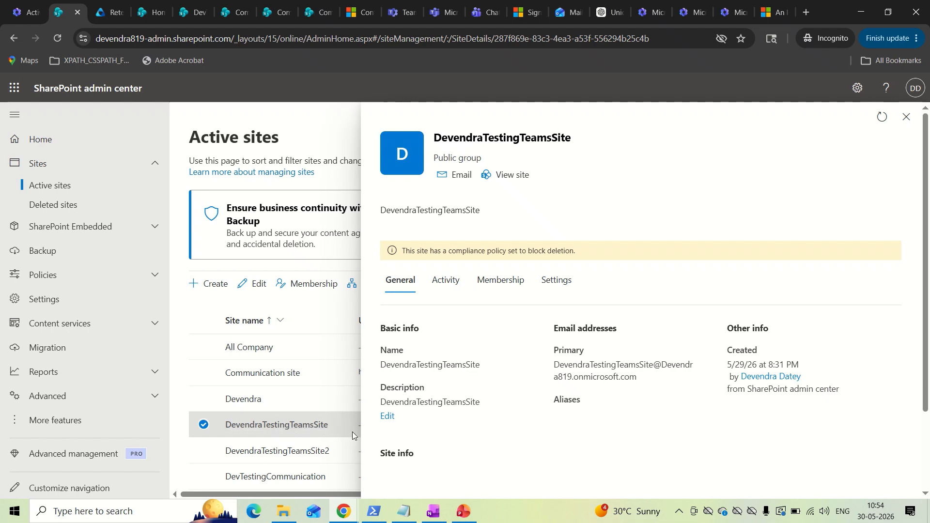
pyautogui.moveTo(402, 250); pyautogui.dragTo(597, 251)
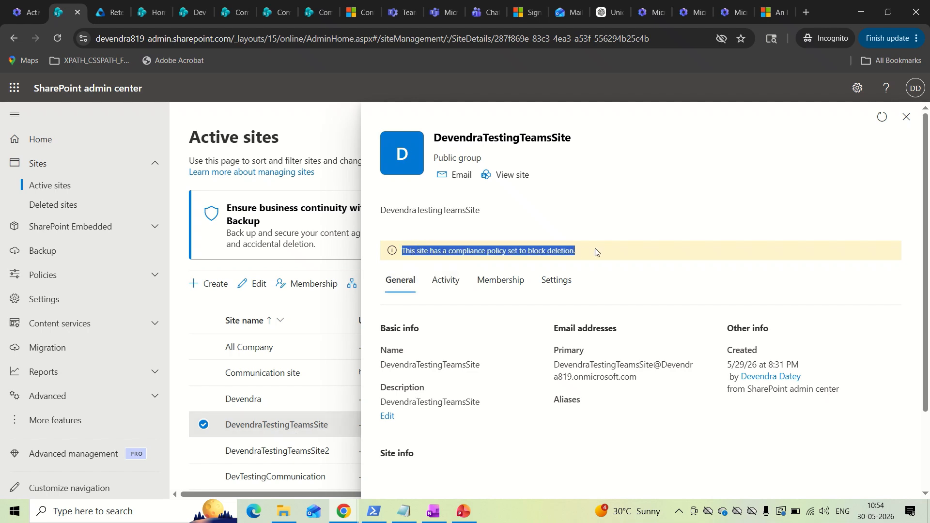
pyautogui.click(597, 251)
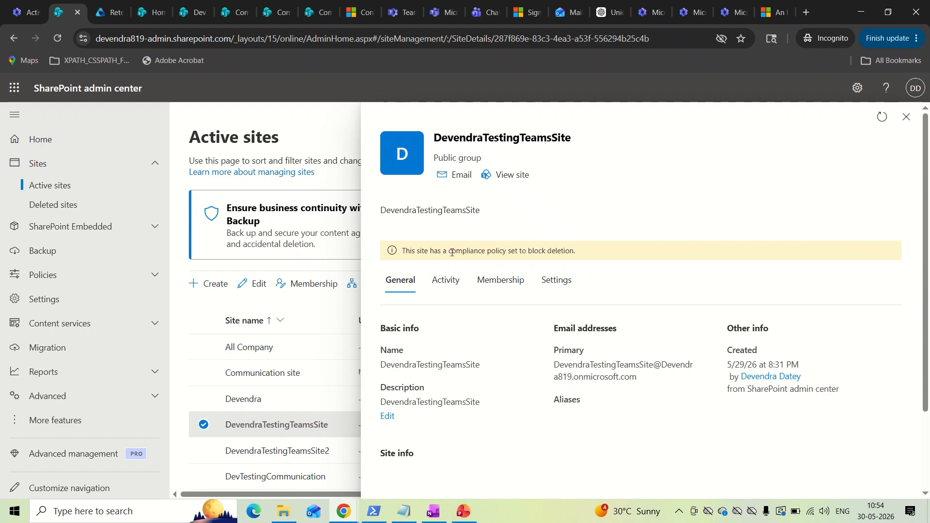
pyautogui.scroll(-2, 564, 346)
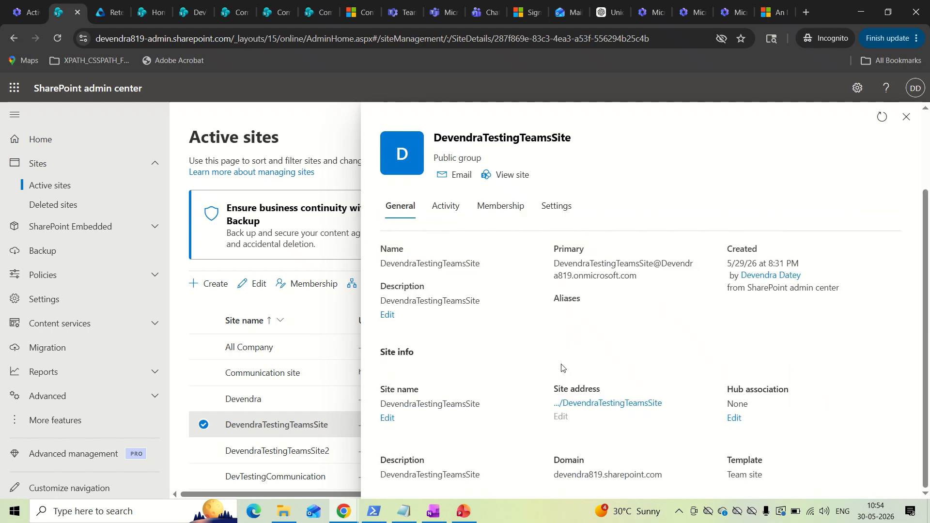
pyautogui.scroll(2, 562, 368)
pyautogui.moveTo(455, 250); pyautogui.dragTo(636, 243)
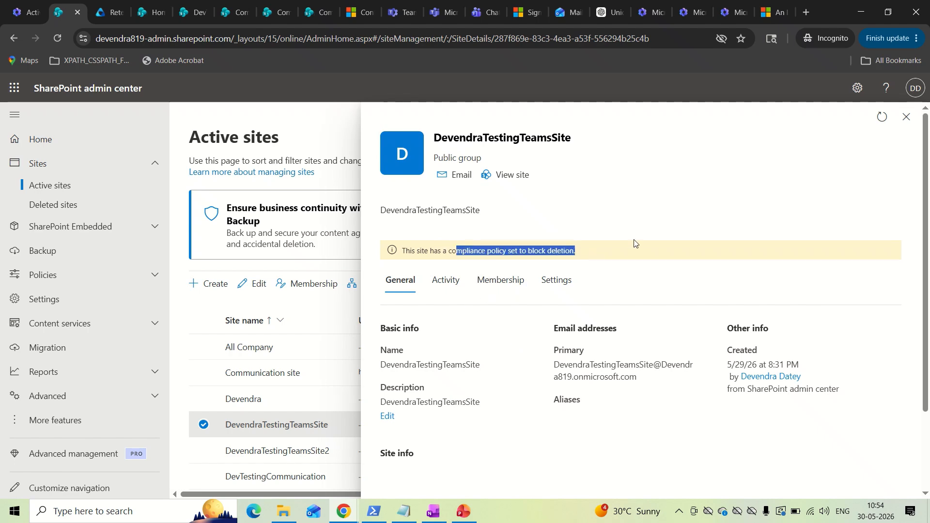
pyautogui.click(906, 118)
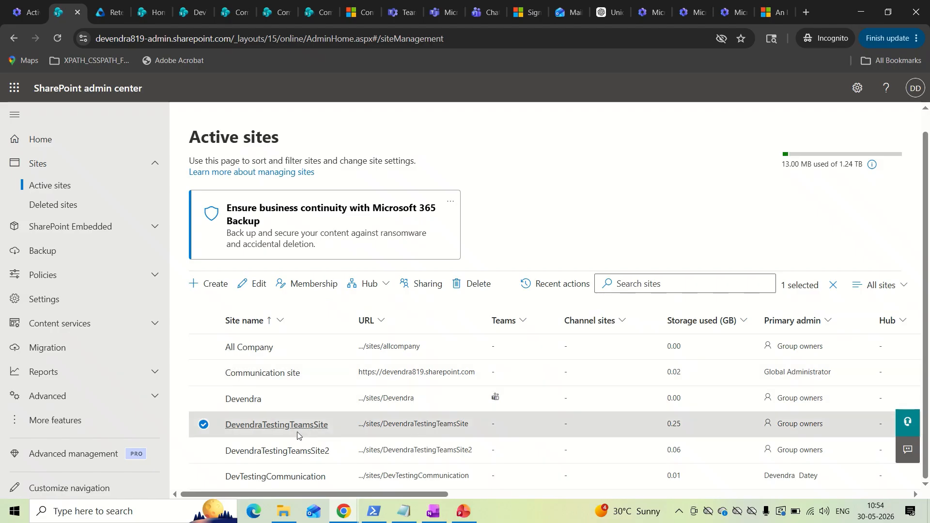
# Open the details of DevendraTestingTeamsSite2, read its compliance policy notice, and close the details
pyautogui.click(255, 451)
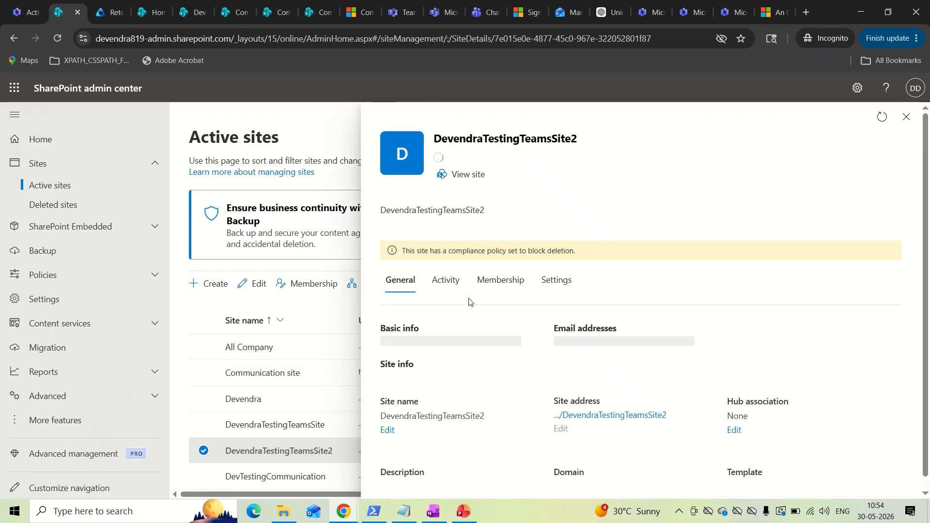
pyautogui.moveTo(415, 251); pyautogui.dragTo(610, 252)
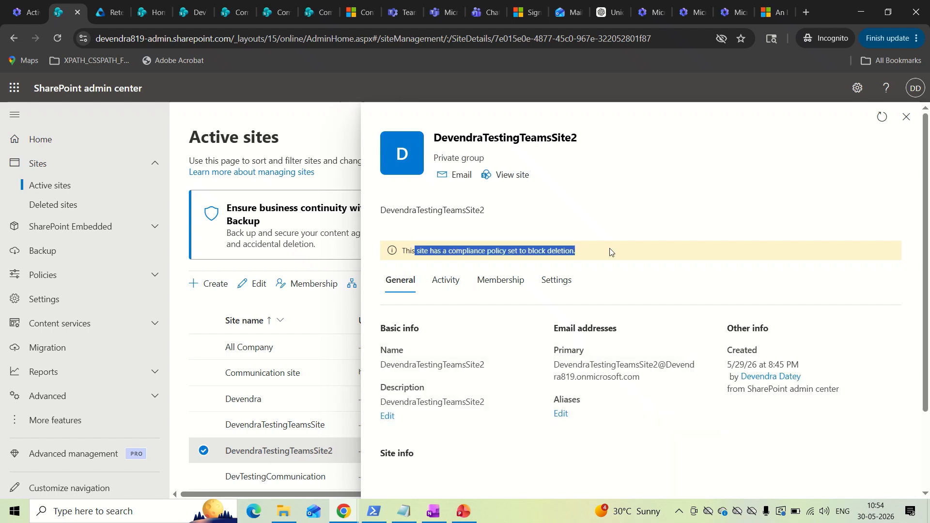
pyautogui.click(407, 252)
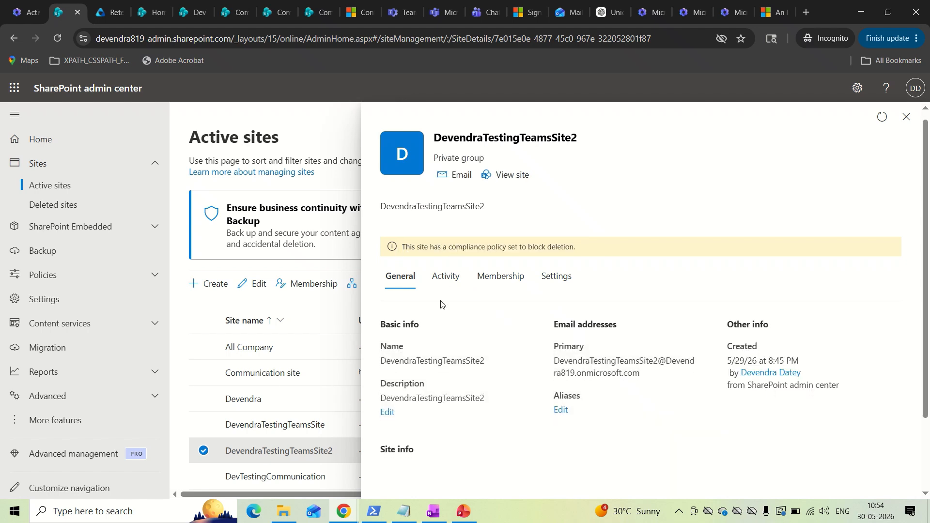
pyautogui.scroll(-3, 440, 305)
pyautogui.click(906, 117)
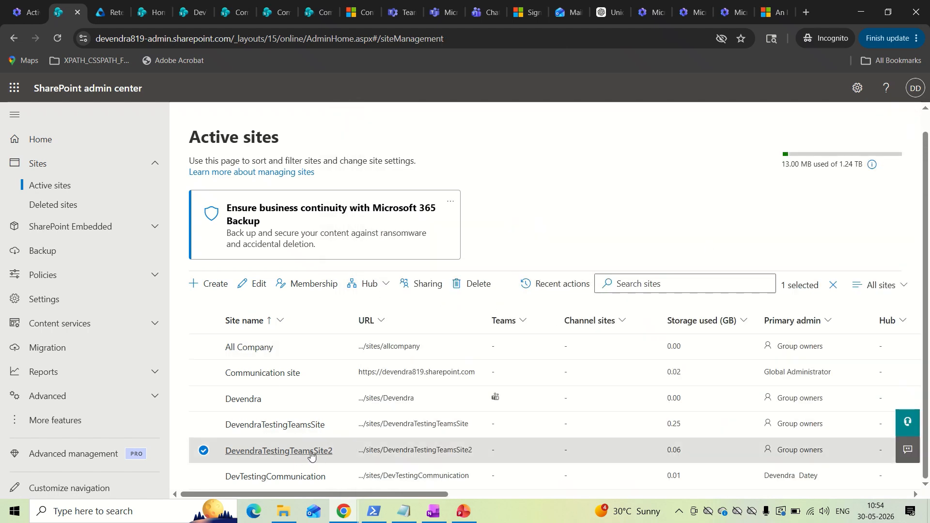
# Try to delete DevendraTestingTeamsSite2, read the notice in the deletion pane, and close the pane
pyautogui.click(473, 288)
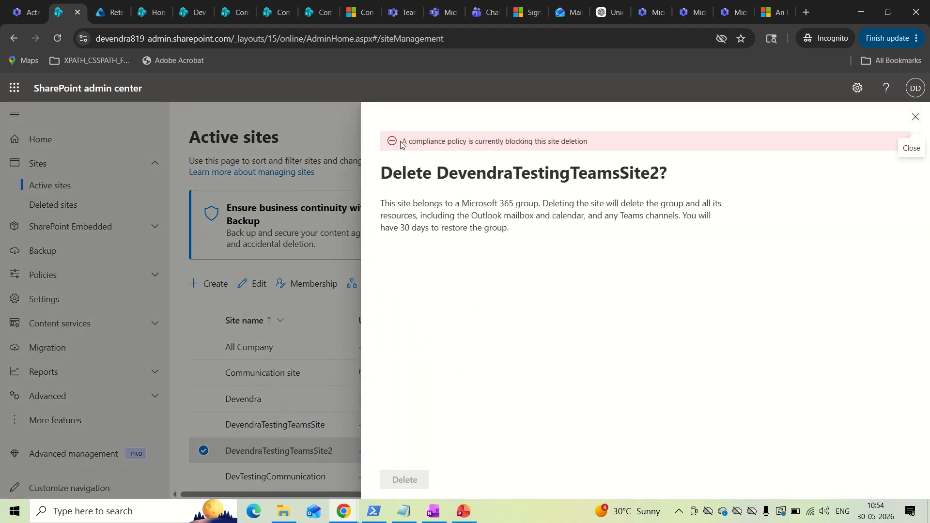
pyautogui.moveTo(403, 141); pyautogui.dragTo(591, 141)
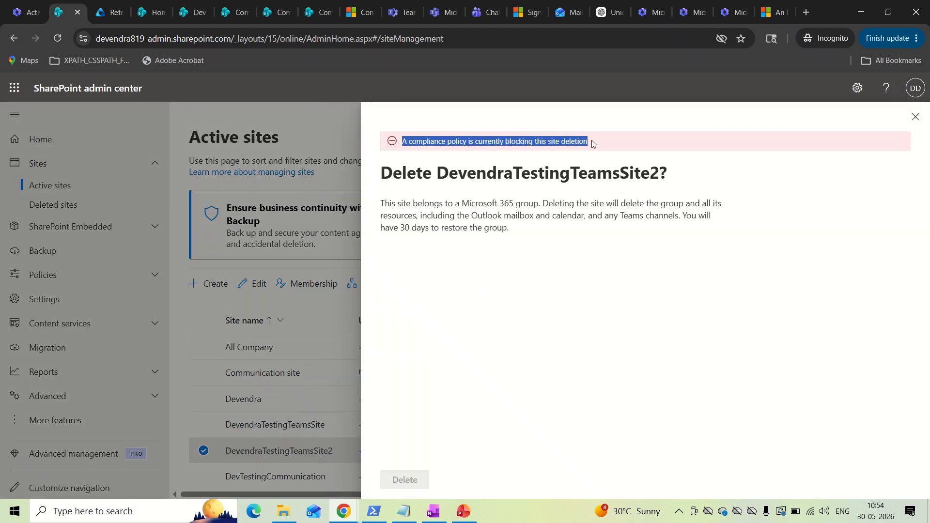
pyautogui.click(509, 141)
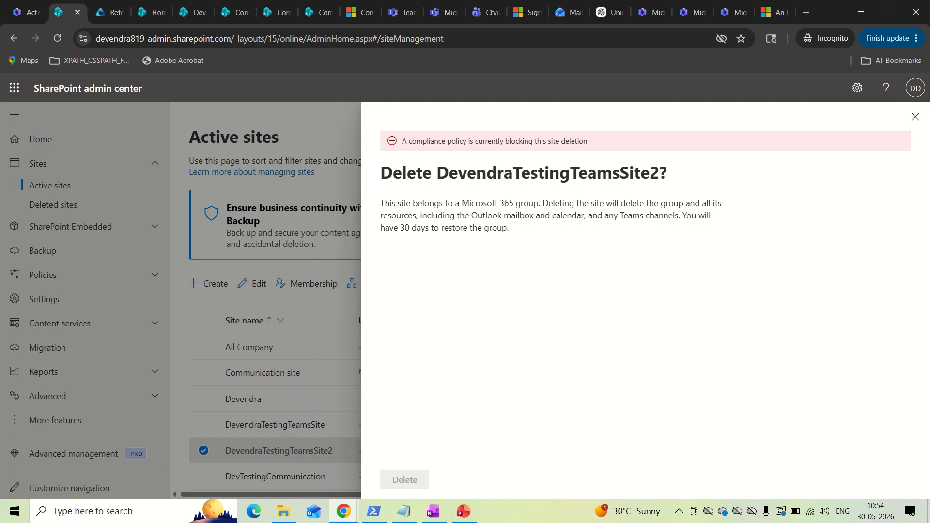
pyautogui.moveTo(402, 141); pyautogui.dragTo(589, 140)
pyautogui.click(599, 140)
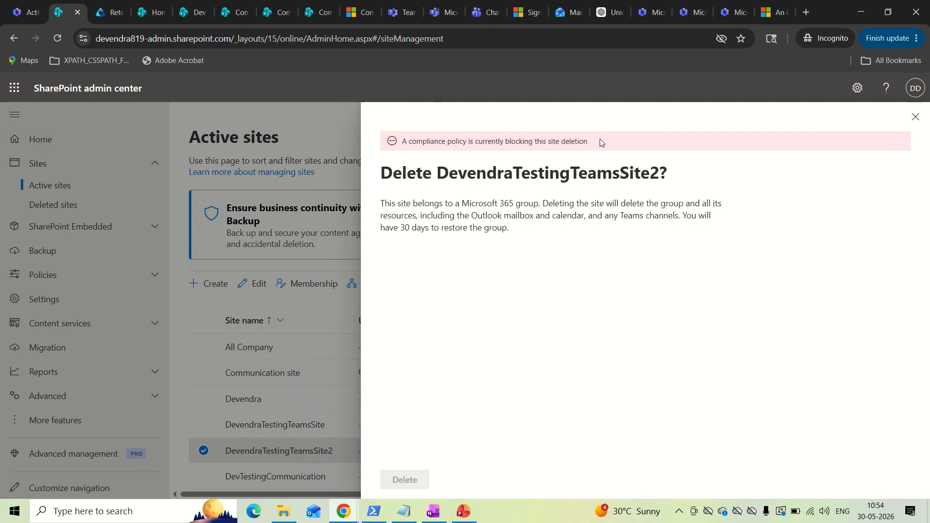
pyautogui.click(912, 121)
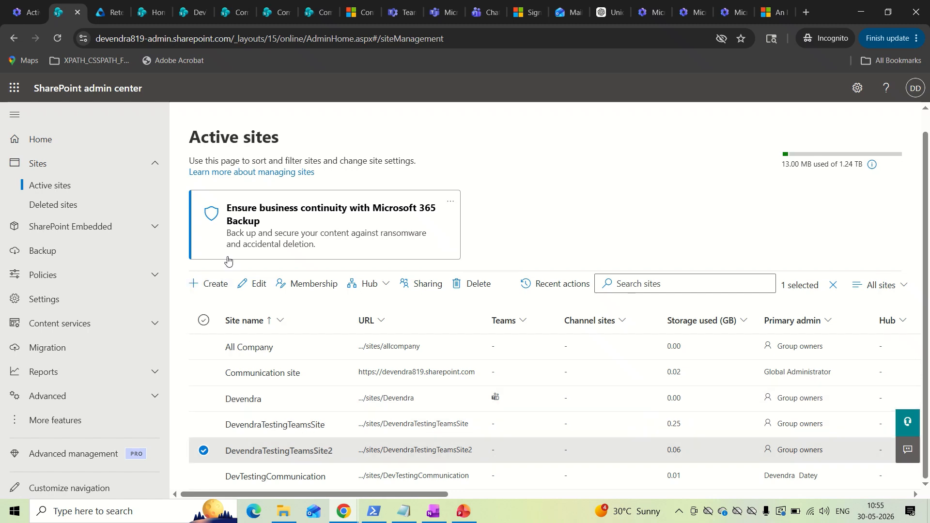
# Reopen the details of DevendraTestingTeamsSite2 and view the site's home page in a new tab
pyautogui.click(17, 16)
pyautogui.click(61, 12)
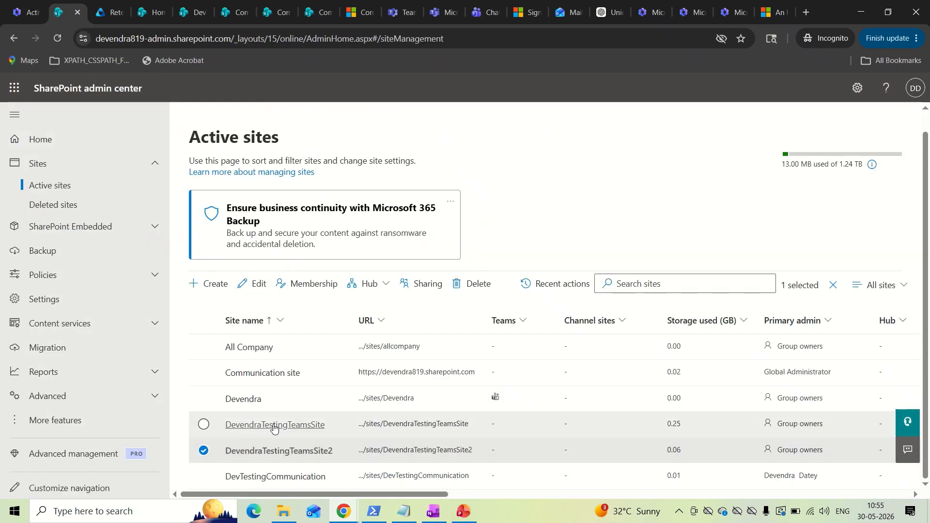
pyautogui.click(291, 451)
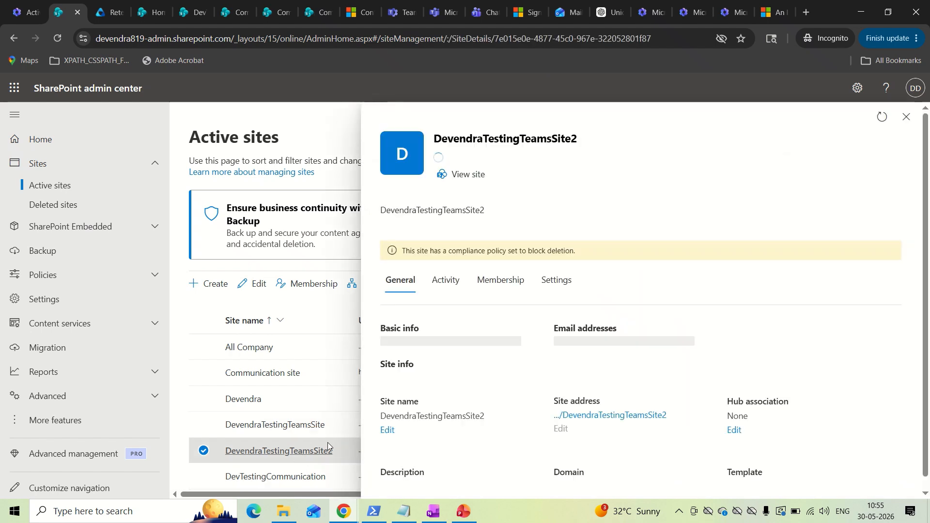
pyautogui.rightClick(603, 415)
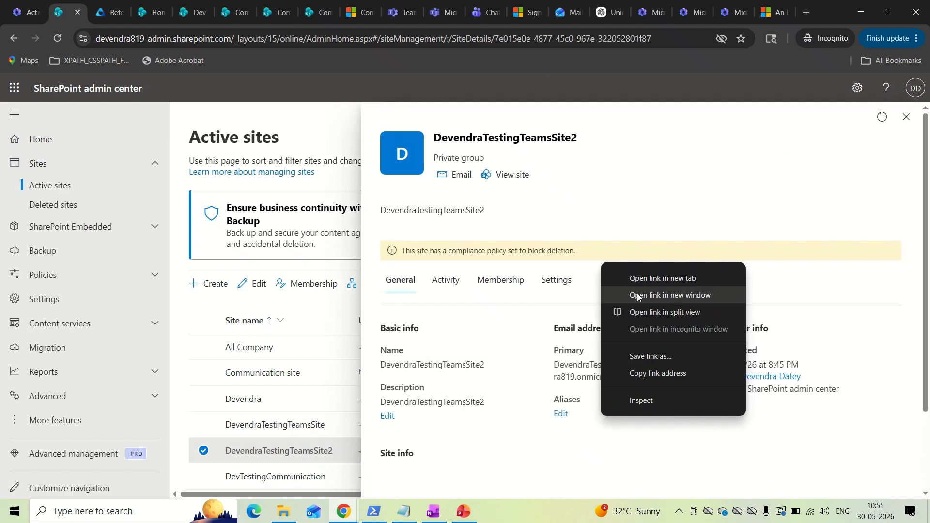
pyautogui.click(509, 174)
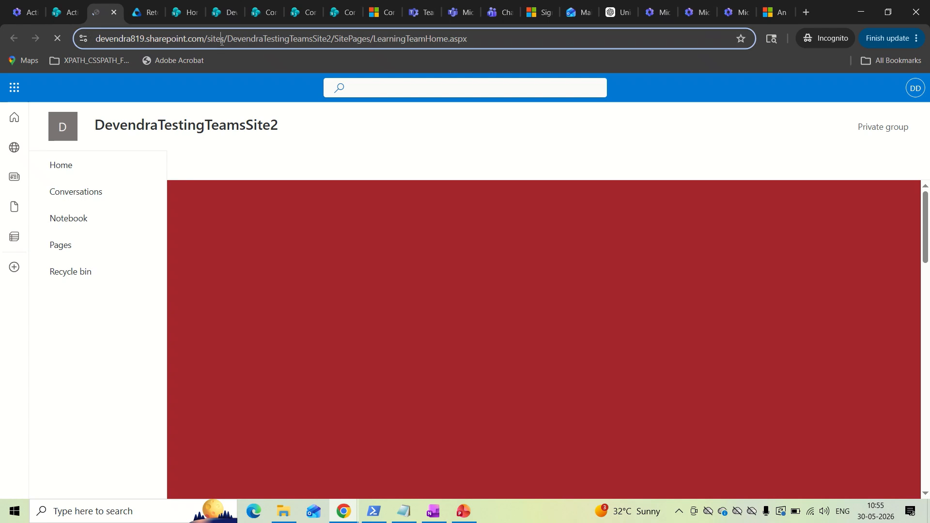
pyautogui.click(222, 41)
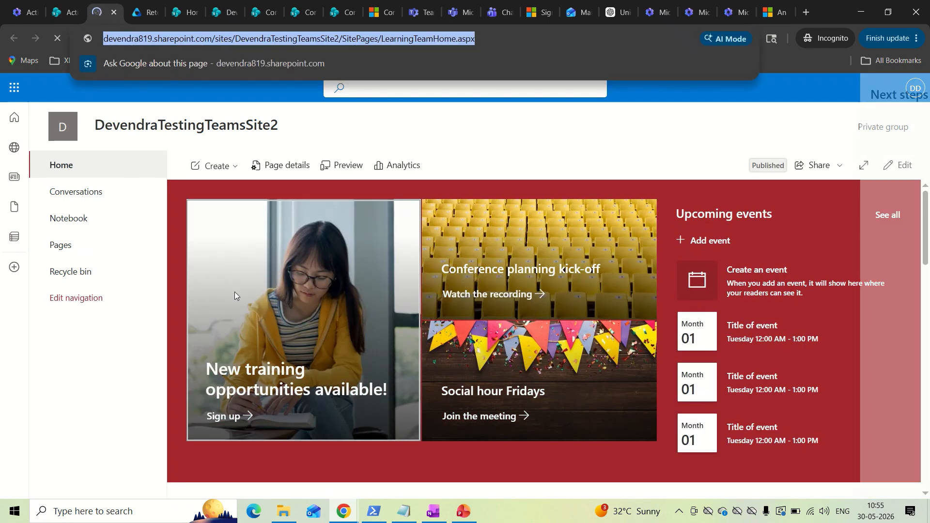
# Close the group details in the Microsoft 365 admin center, and open the label policies in Microsoft Purview
pyautogui.click(26, 19)
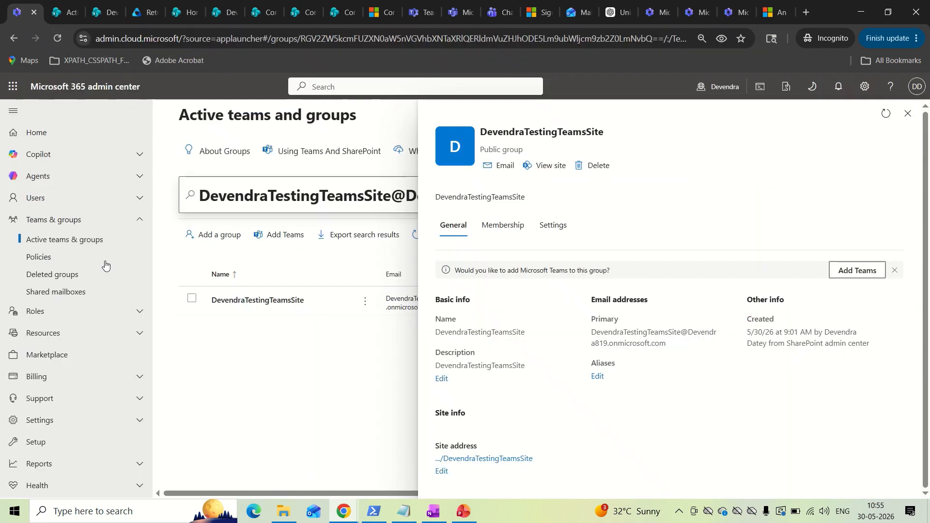
pyautogui.click(908, 114)
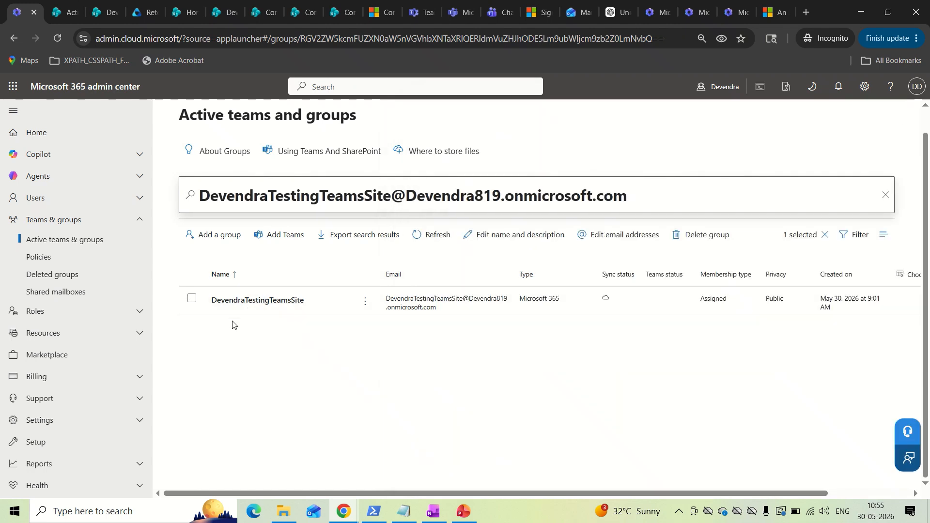
pyautogui.click(135, 18)
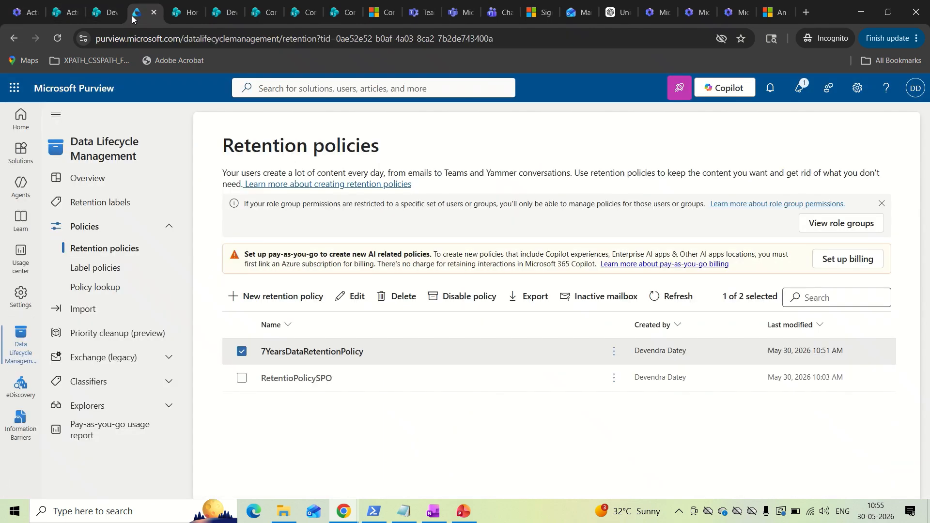
pyautogui.click(99, 268)
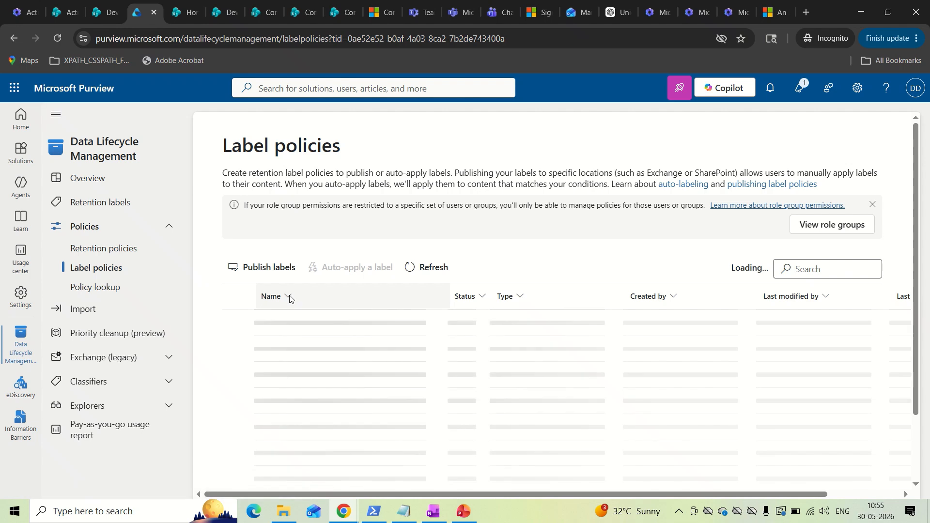
# Look up the policies that include the DevendraTestingTeamsSite2 site, using the URL of its LearningTeamHome.aspx page
pyautogui.click(97, 288)
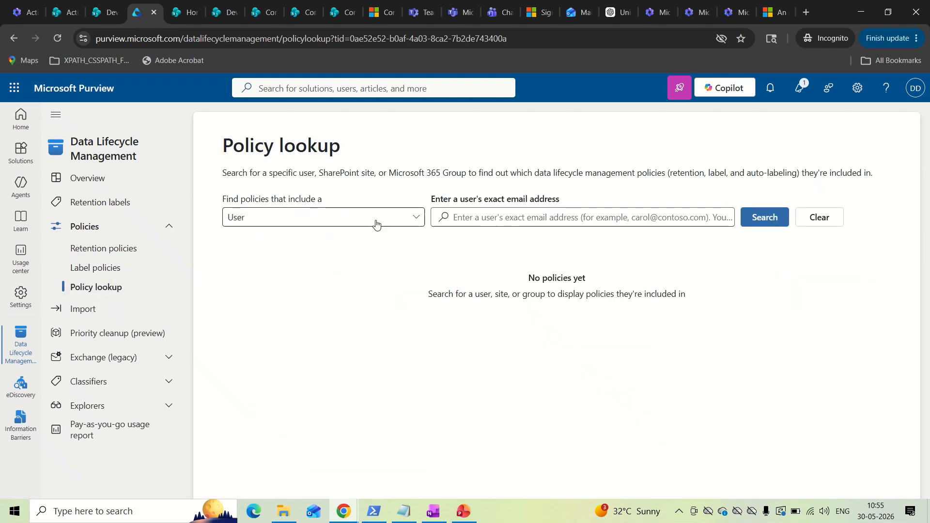
pyautogui.click(376, 224)
pyautogui.click(278, 261)
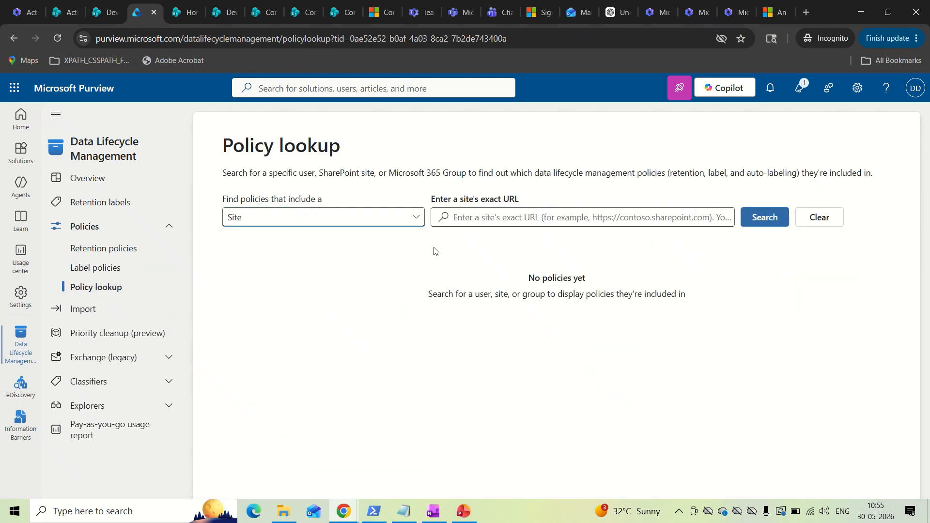
pyautogui.click(485, 220)
pyautogui.hotkey('ctrl', 'v')
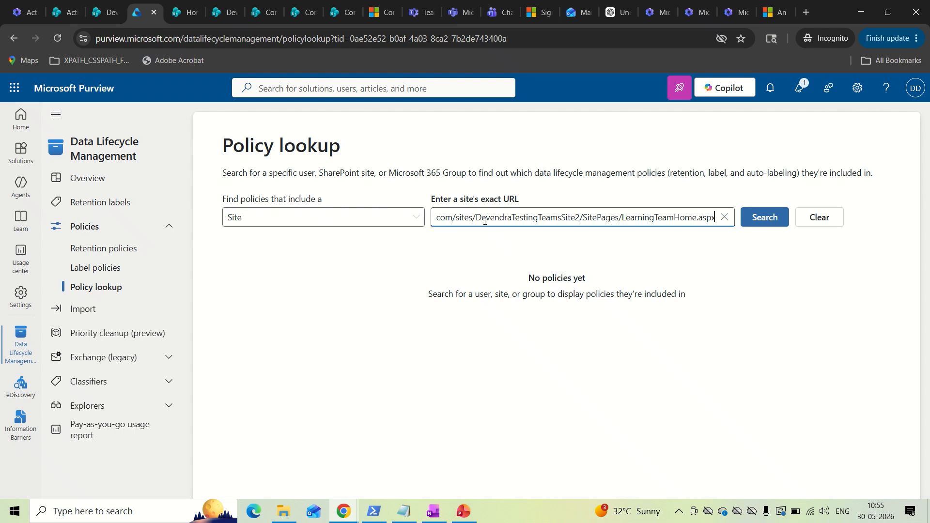
pyautogui.click(764, 216)
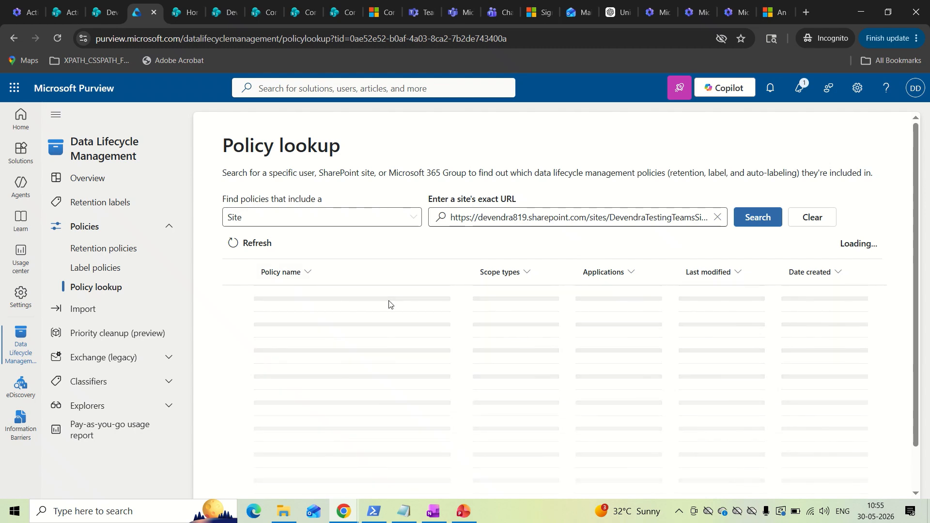
pyautogui.click(707, 217)
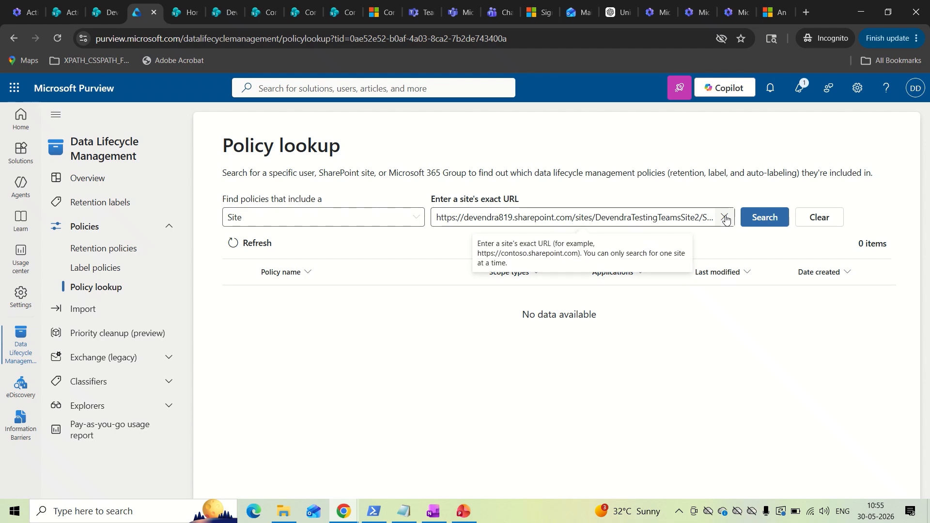
# Clear the site URL and set the policy lookup to find policies that include a Microsoft 365 Group
pyautogui.click(725, 218)
pyautogui.click(281, 218)
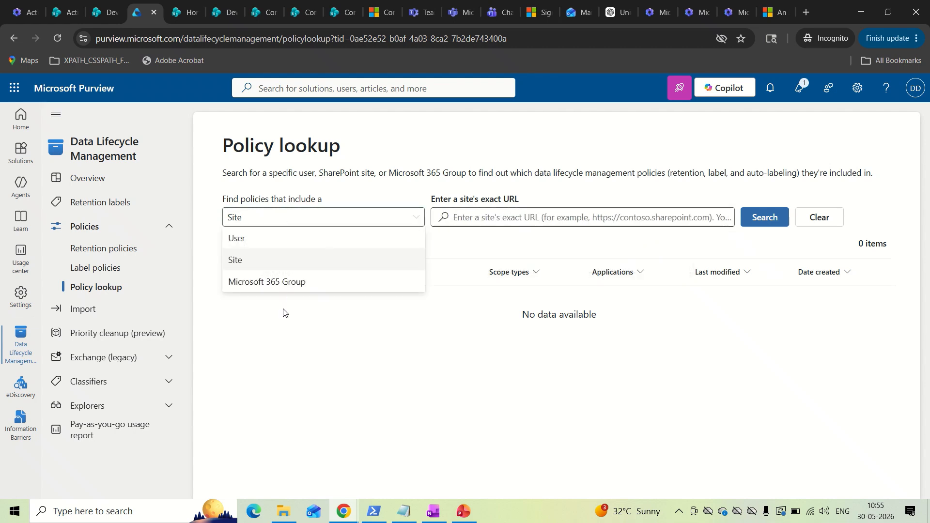
pyautogui.click(289, 282)
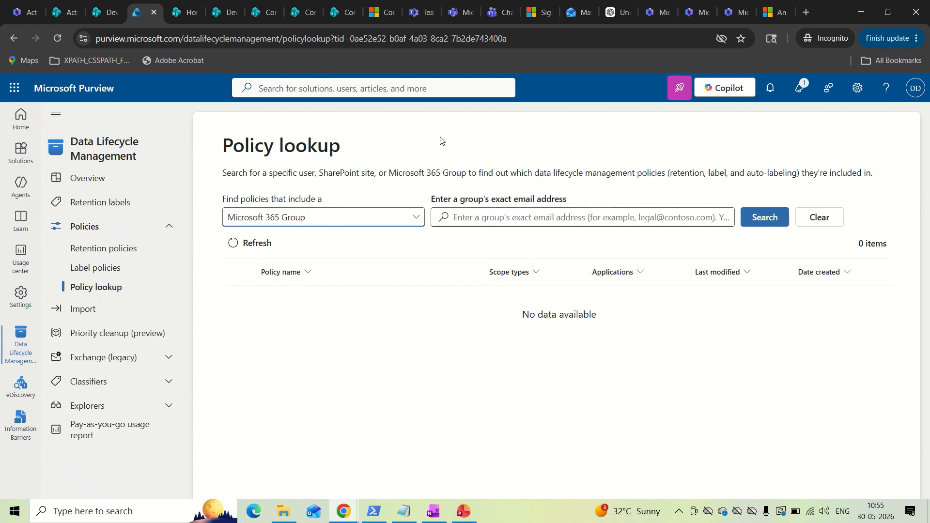
# In the Microsoft 365 admin center, open the details of the DevendraTestingTeamsSite group and copy its description text
pyautogui.click(71, 14)
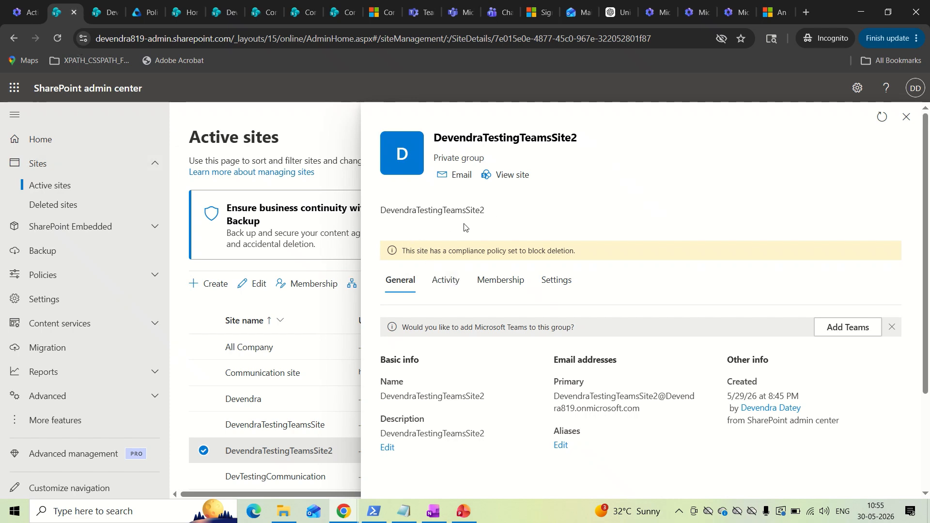
pyautogui.click(21, 12)
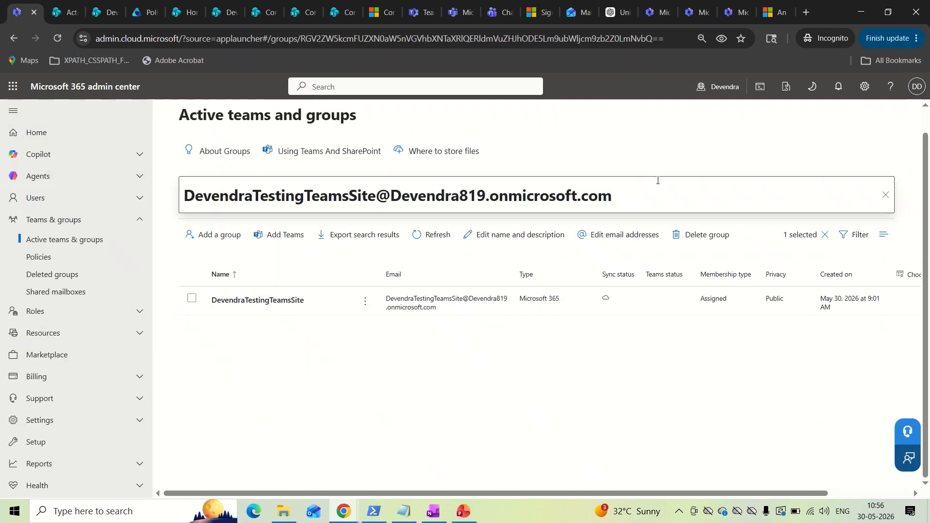
pyautogui.click(250, 301)
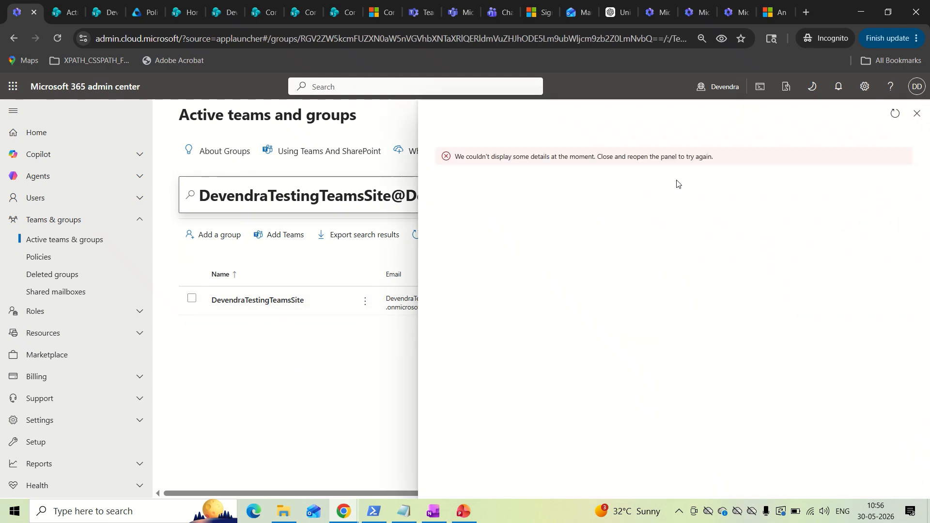
pyautogui.click(916, 113)
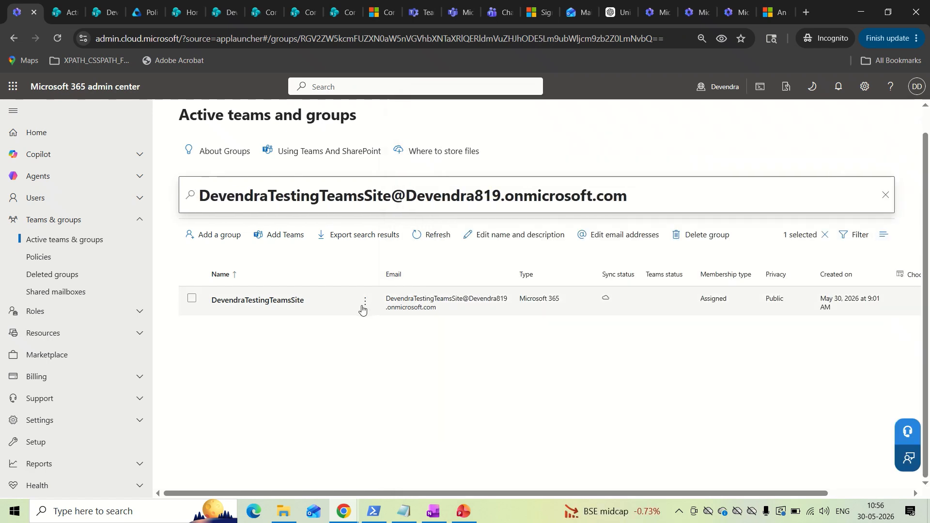
pyautogui.click(301, 301)
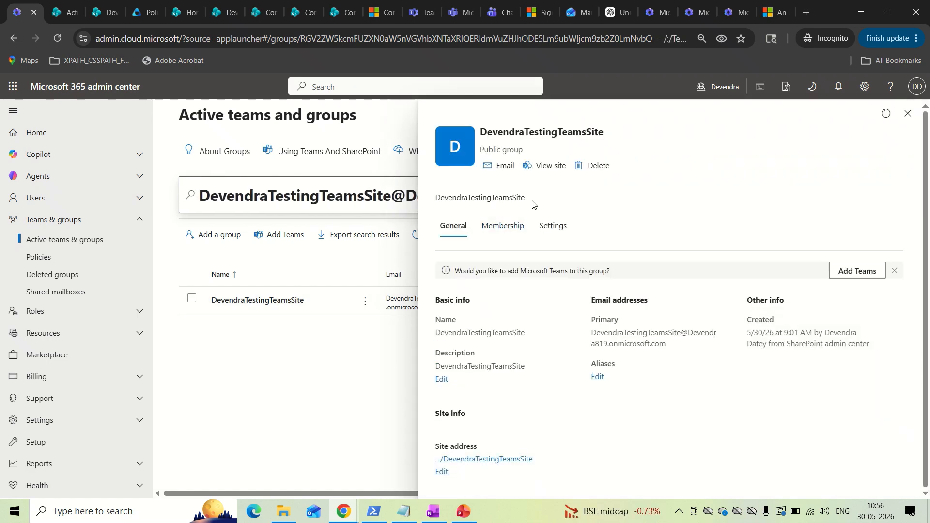
pyautogui.moveTo(533, 199); pyautogui.dragTo(425, 197)
pyautogui.rightClick(469, 198)
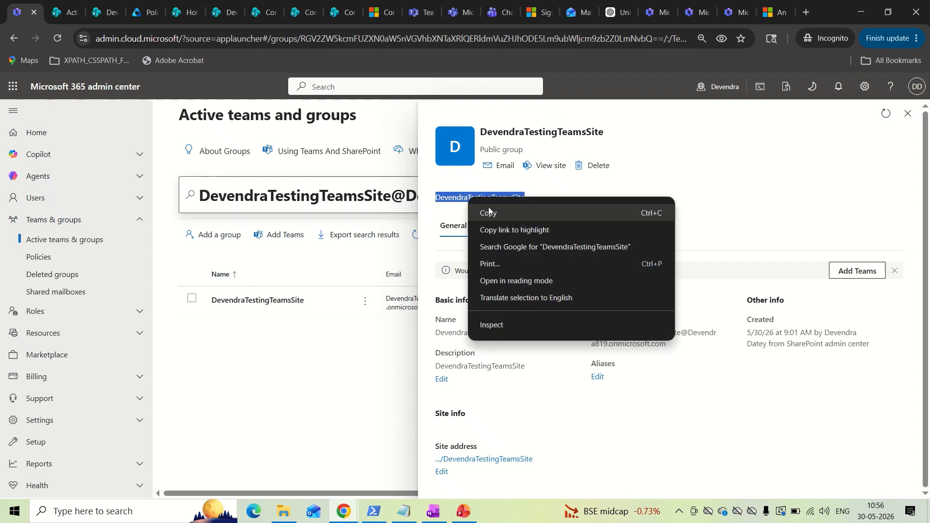
pyautogui.click(487, 209)
# In Microsoft Purview, look up policies that include the Microsoft 365 group DevendraTestingTeamsSite, and clear the search entry
pyautogui.click(145, 13)
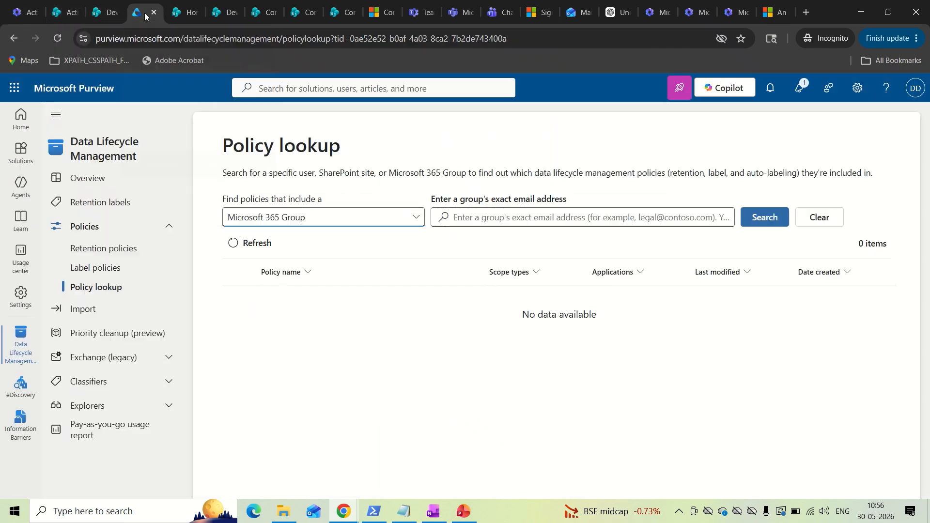
pyautogui.click(534, 218)
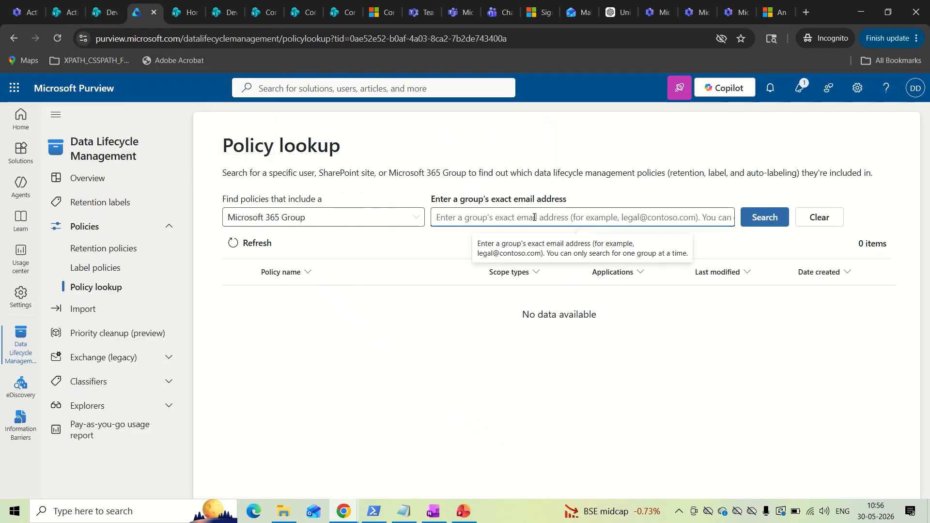
pyautogui.hotkey('ctrl', 'v')
pyautogui.click(763, 218)
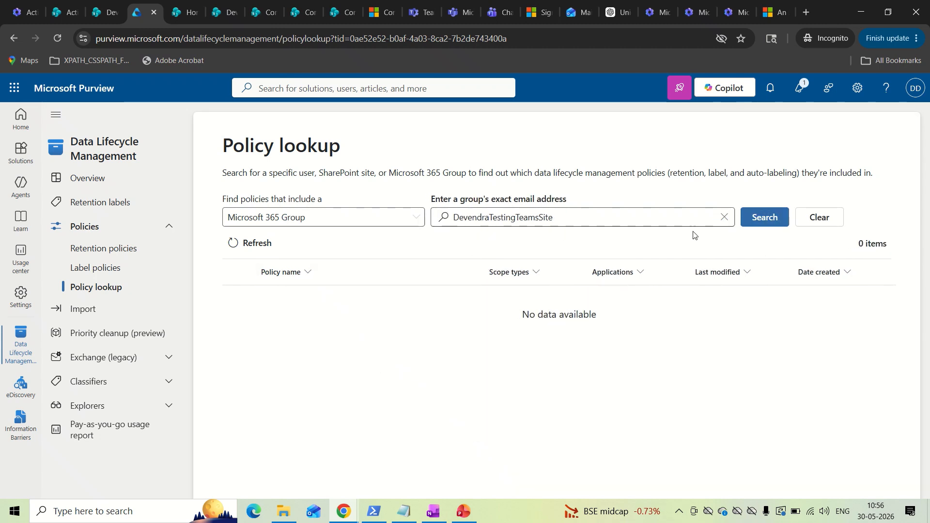
pyautogui.click(724, 218)
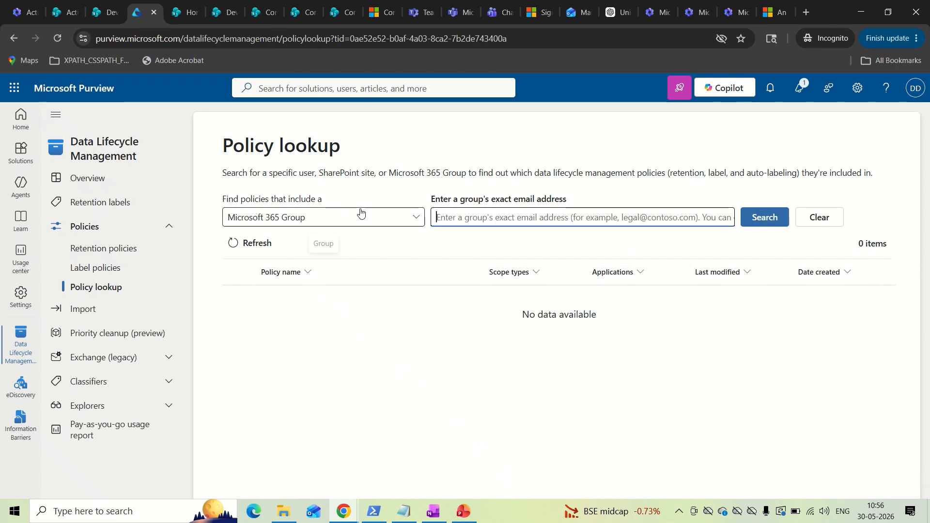
pyautogui.click(344, 213)
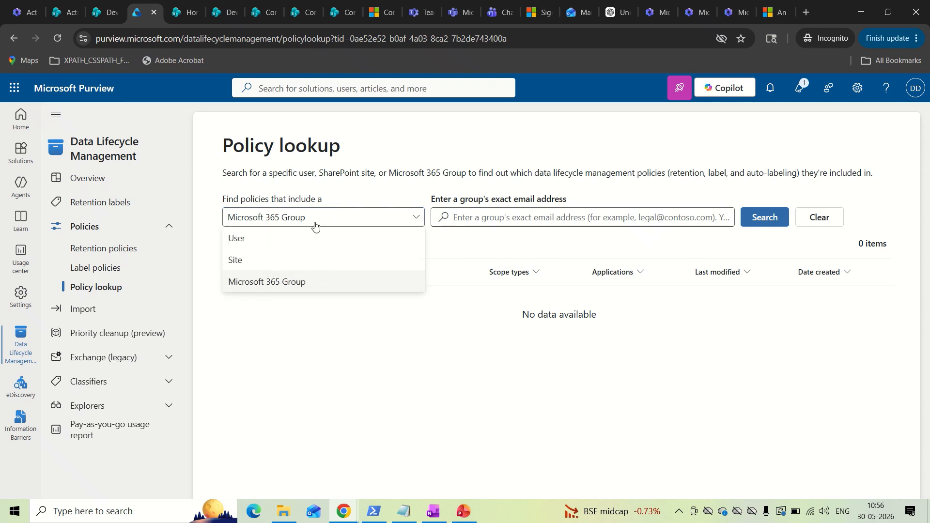
pyautogui.click(251, 215)
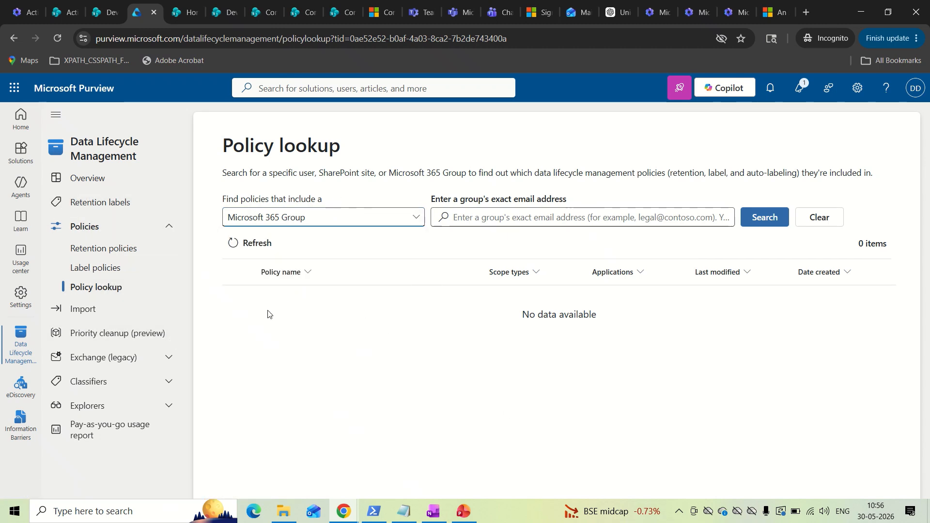
# Open the details of 7YearsDataRetentionPolicy in the retention policies and check its status
pyautogui.click(122, 248)
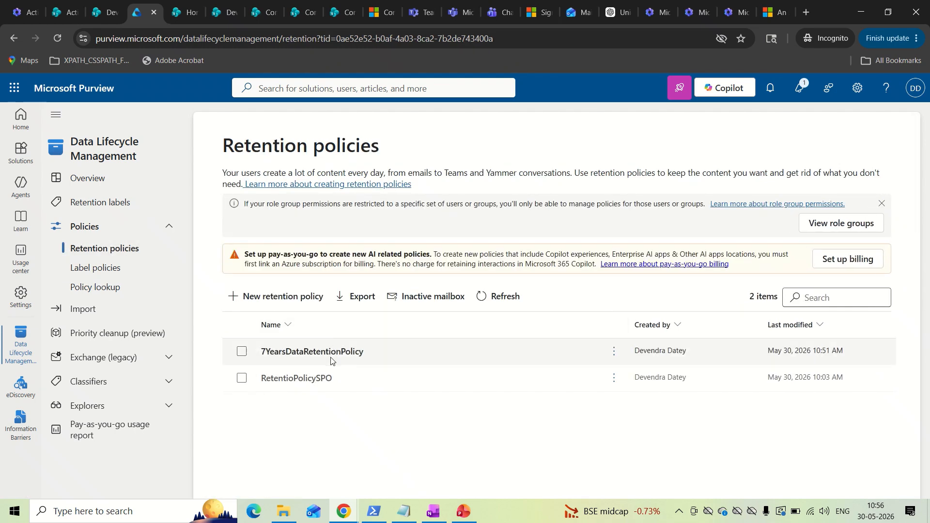
pyautogui.click(333, 357)
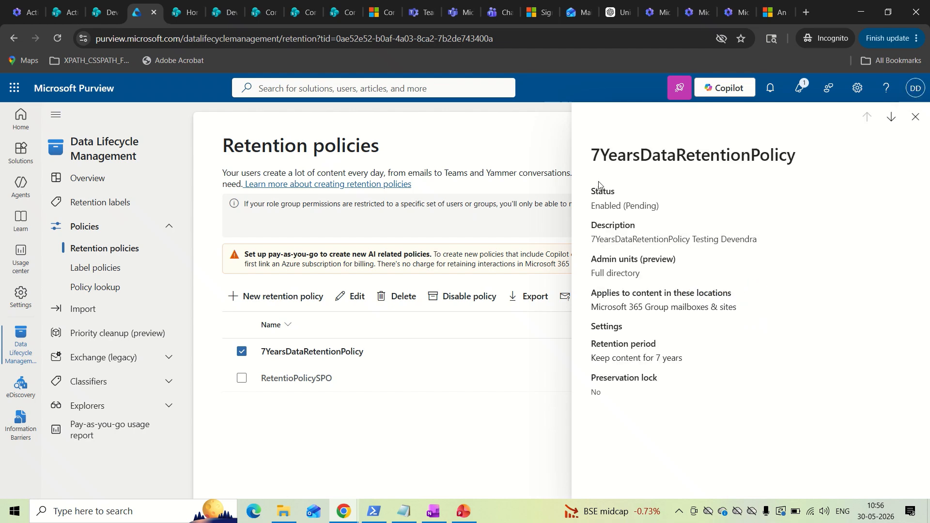
pyautogui.moveTo(593, 215); pyautogui.dragTo(681, 214)
pyautogui.click(636, 204)
# Reopen the policy lookup with Site as the search type, and return to the retention policies list
pyautogui.click(99, 287)
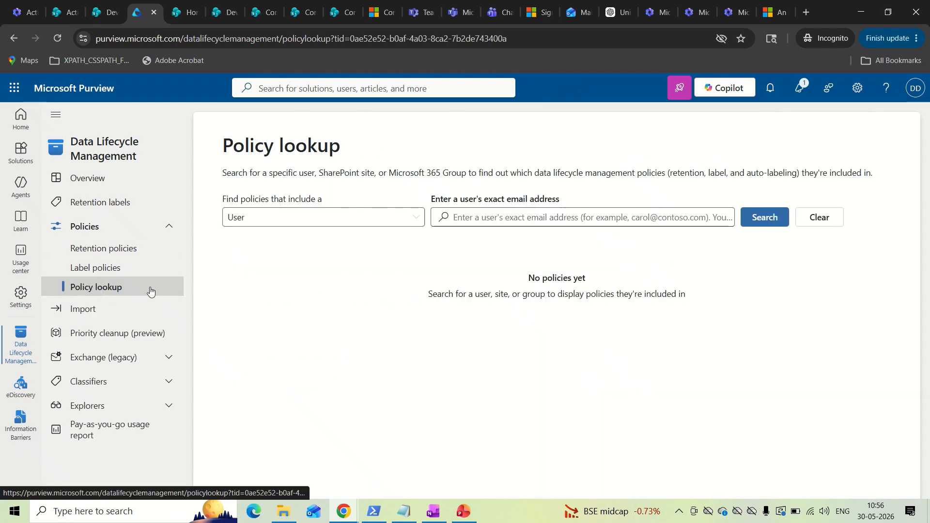
pyautogui.click(335, 225)
pyautogui.click(274, 267)
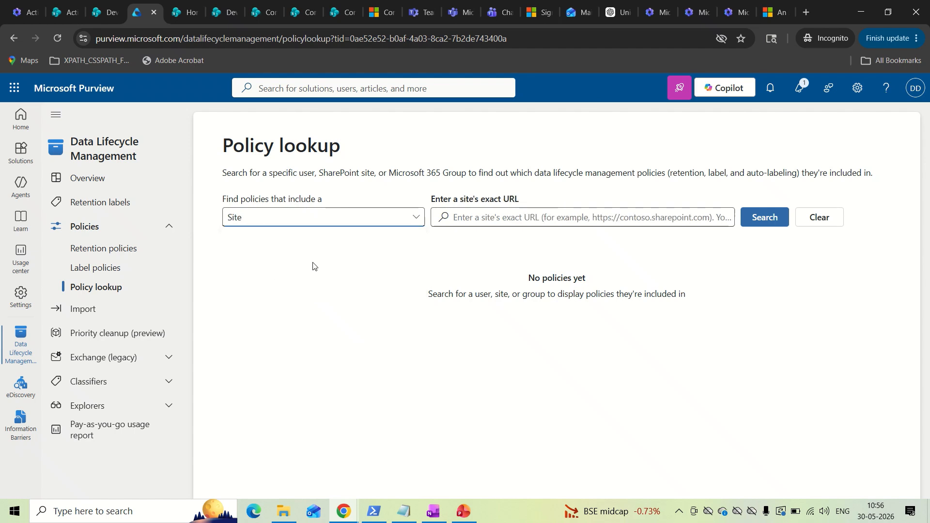
pyautogui.click(517, 224)
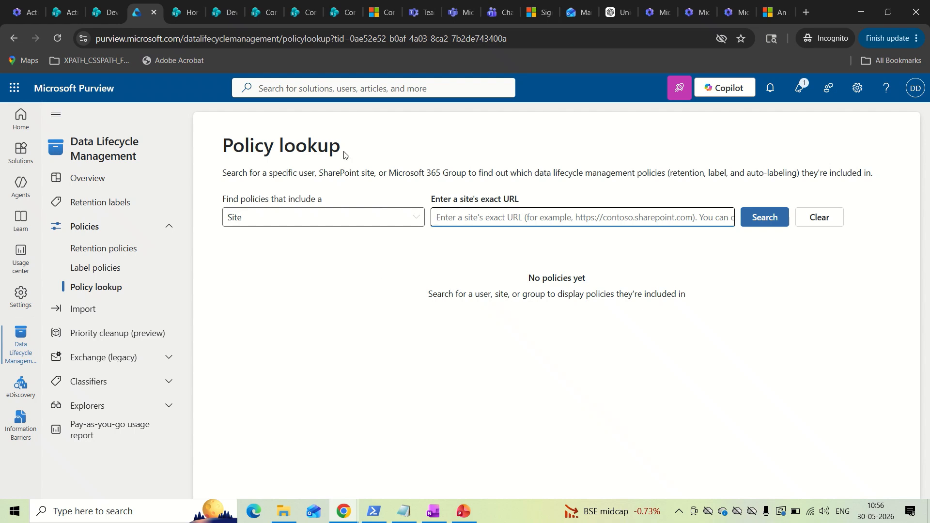
pyautogui.click(359, 144)
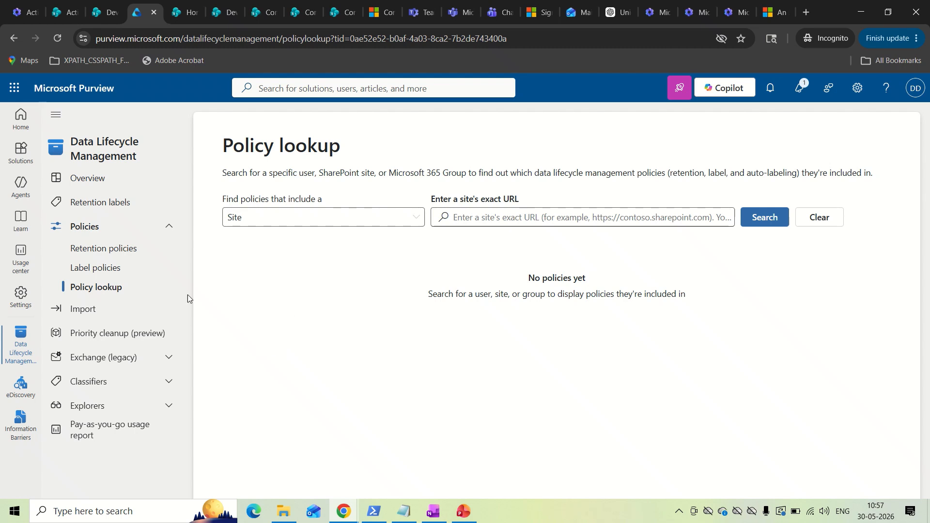
pyautogui.click(94, 256)
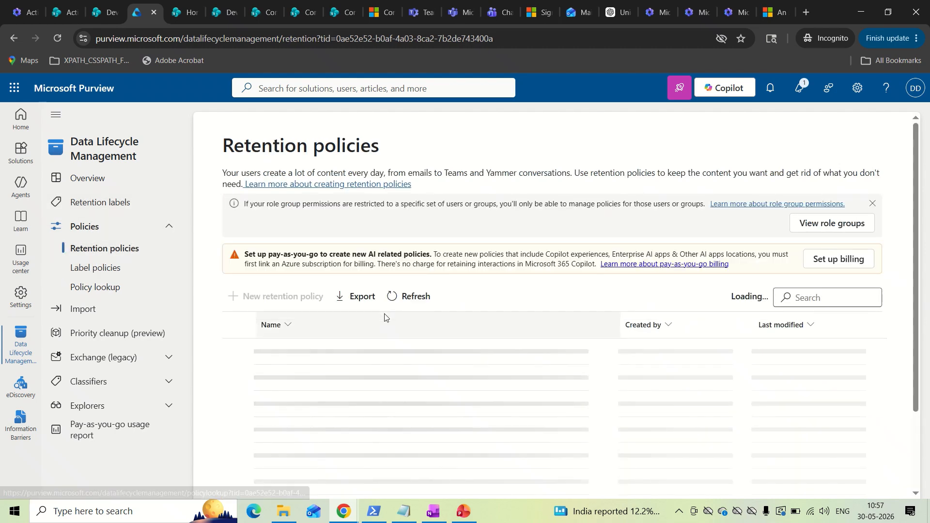